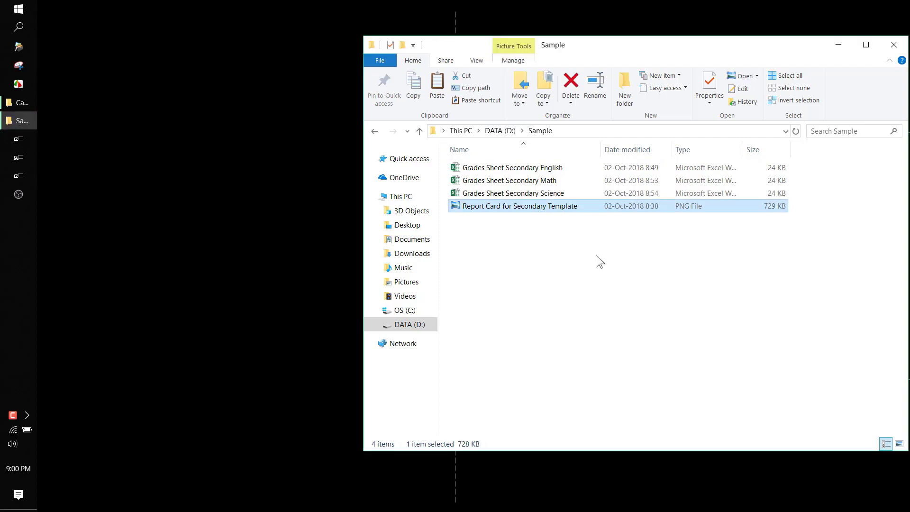
Create a Word document named Report Card in the Sample folder and open it
left_click(540, 134)
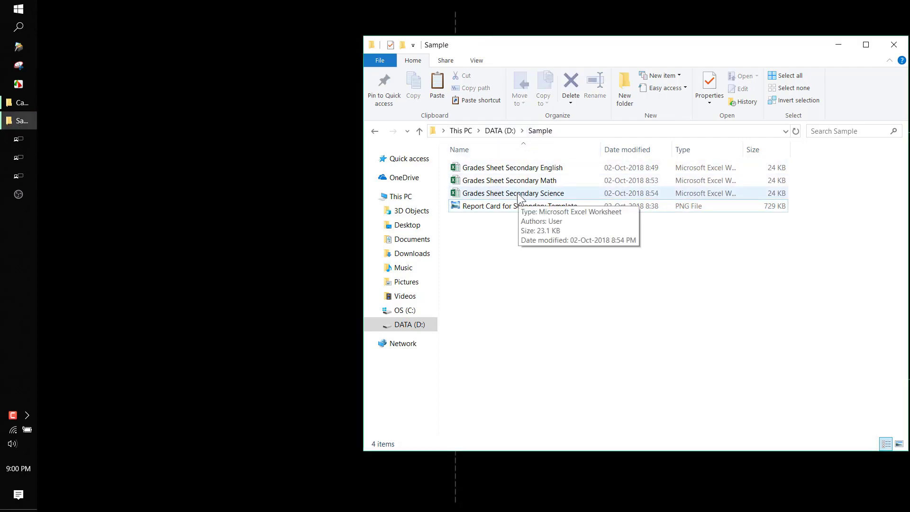
double_click(505, 211)
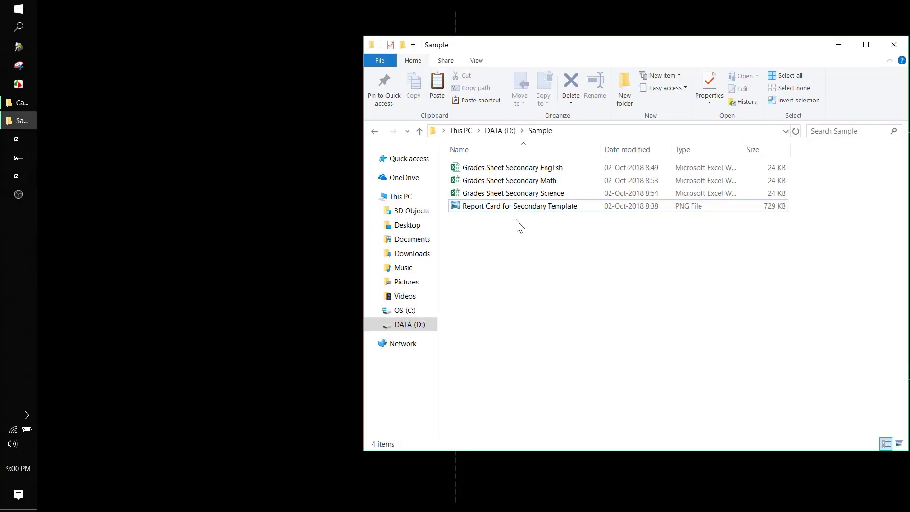
right_click(516, 228)
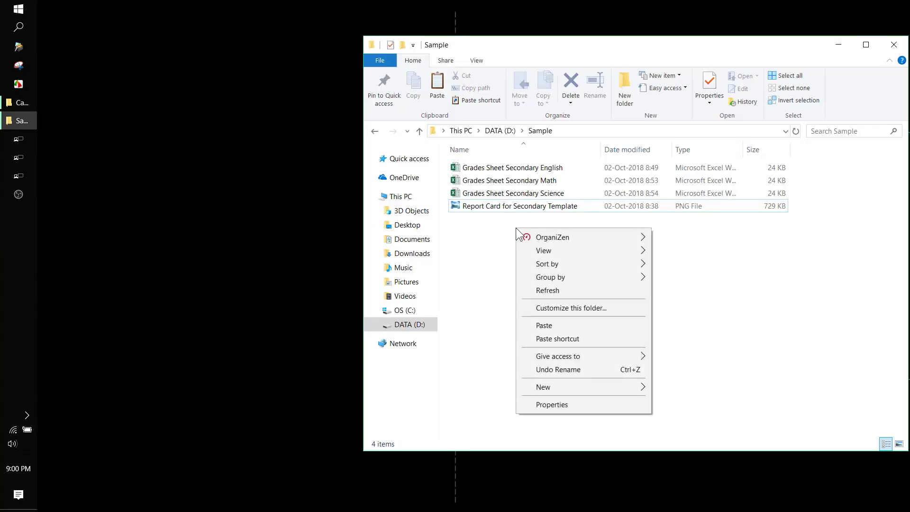
mouse_move(581, 387)
left_click(691, 279)
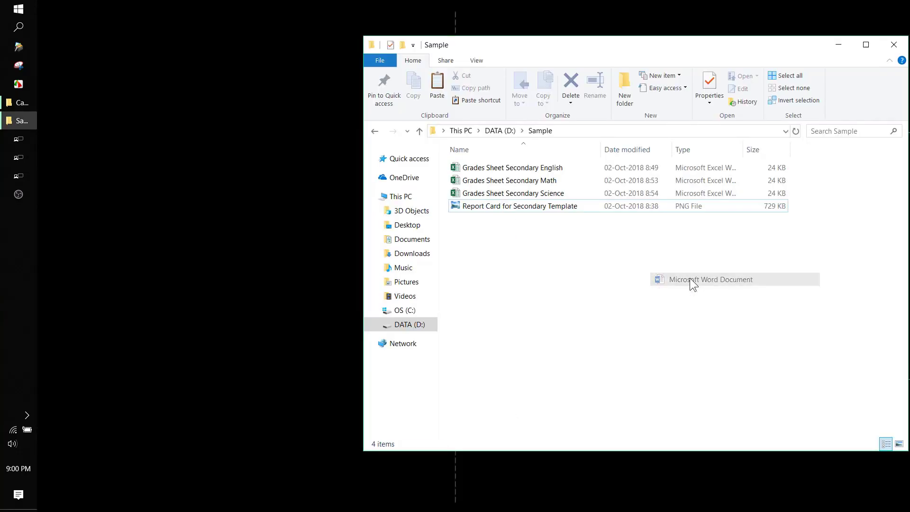
type("Report Card")
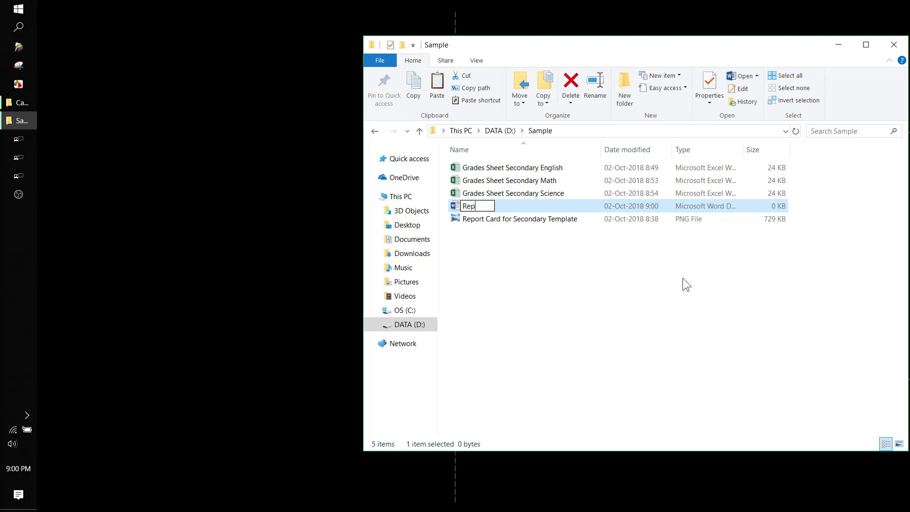
key("Return")
double_click(485, 220)
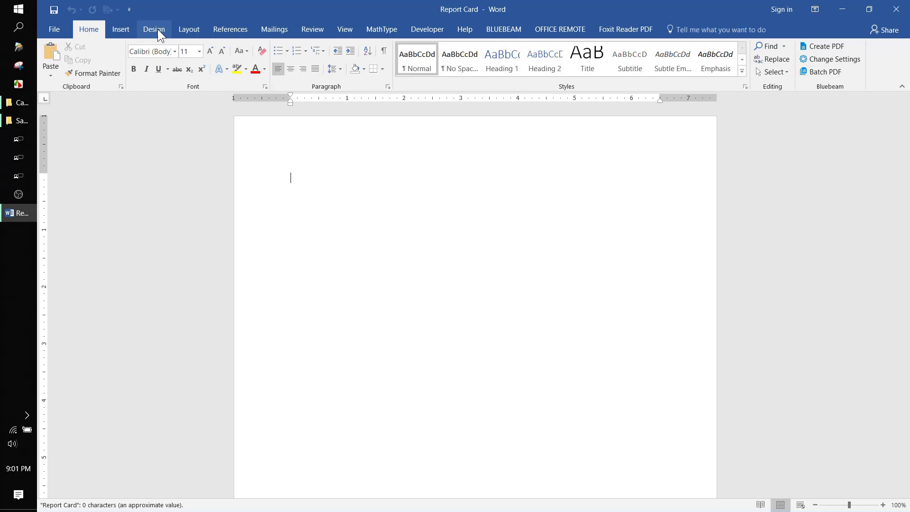
Set the document's paper size to A4 and apply the Narrow margins preset
left_click(157, 30)
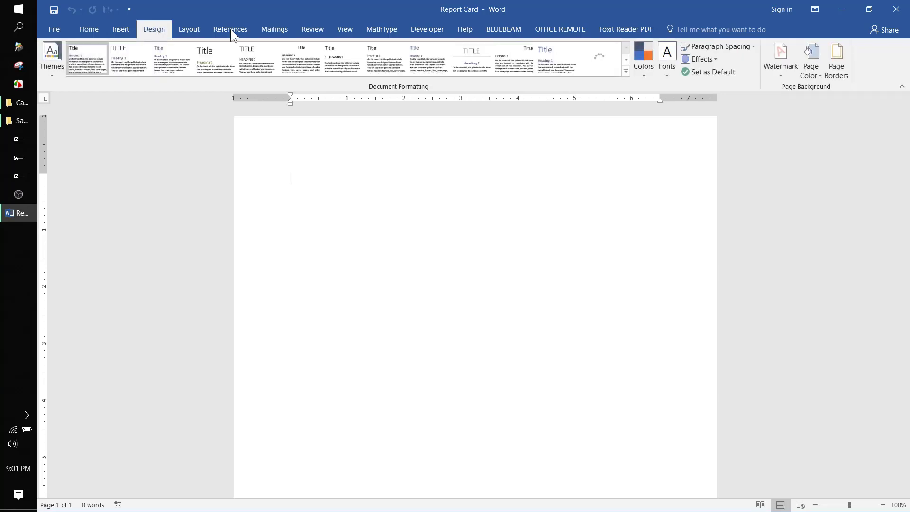
left_click(195, 30)
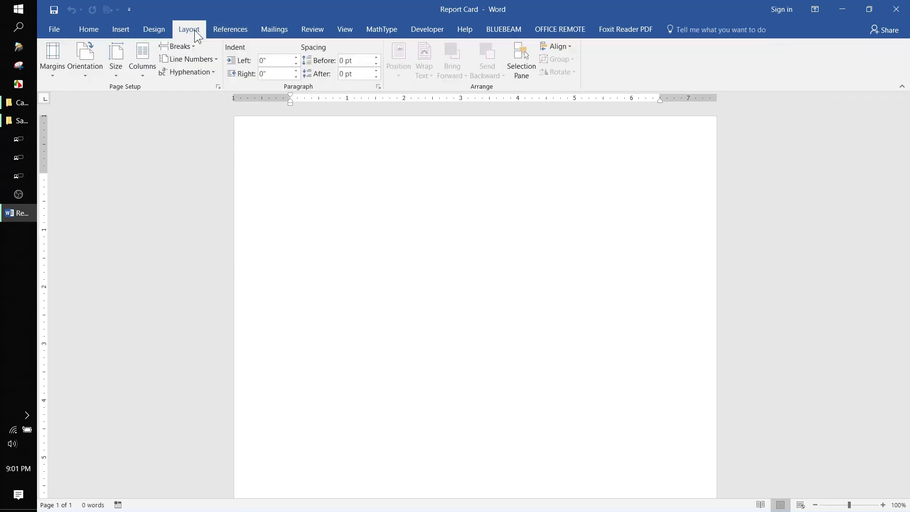
left_click(116, 60)
left_click(143, 172)
left_click(52, 58)
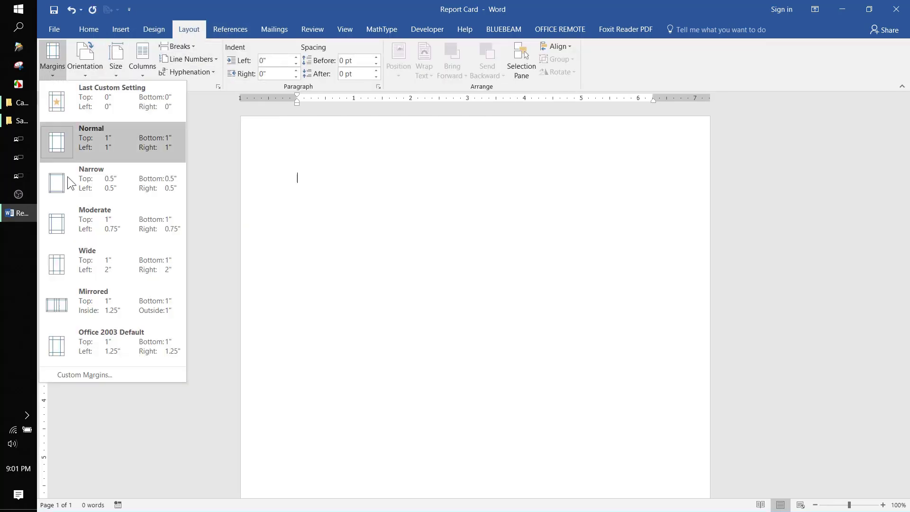
left_click(69, 179)
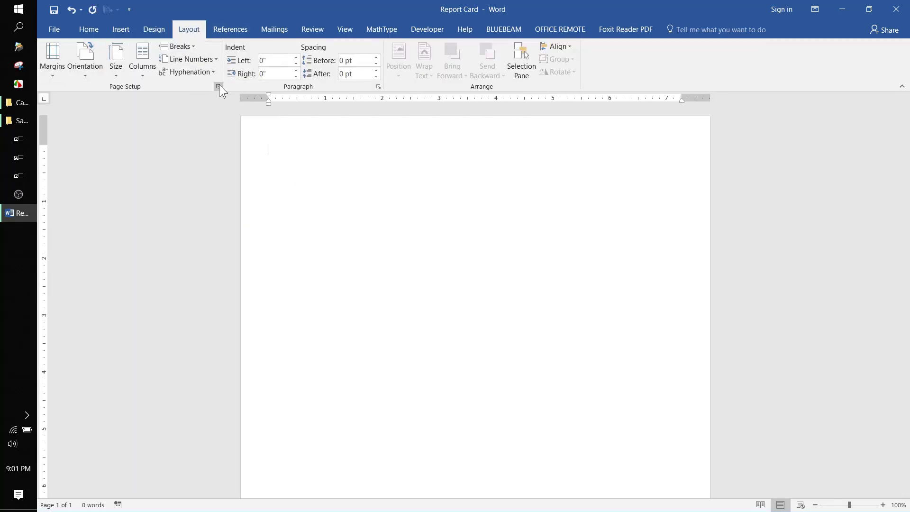
Insert the picture Report Card for Secondary Template from the Sample folder on drive D into the document
left_click(121, 29)
left_click(154, 56)
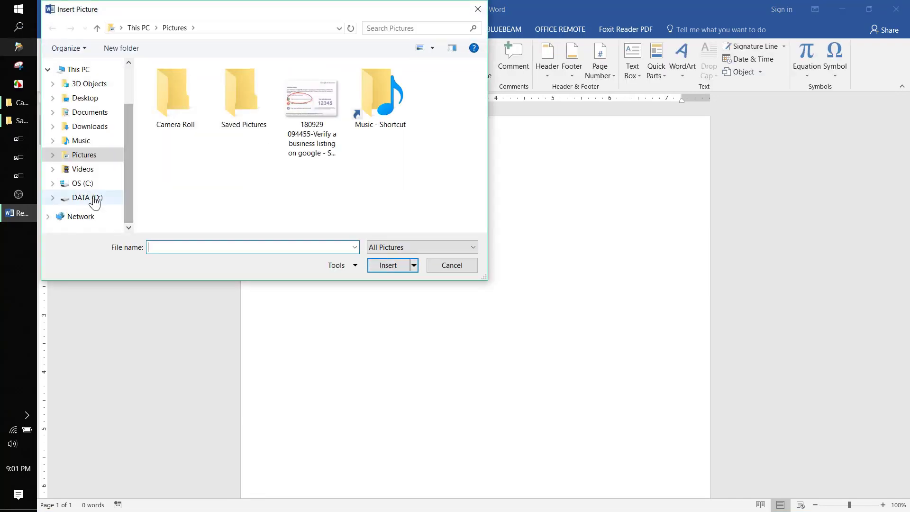
left_click(95, 201)
scroll(405, 187, "down", 2)
scroll(176, 201, "up", 1)
double_click(176, 201)
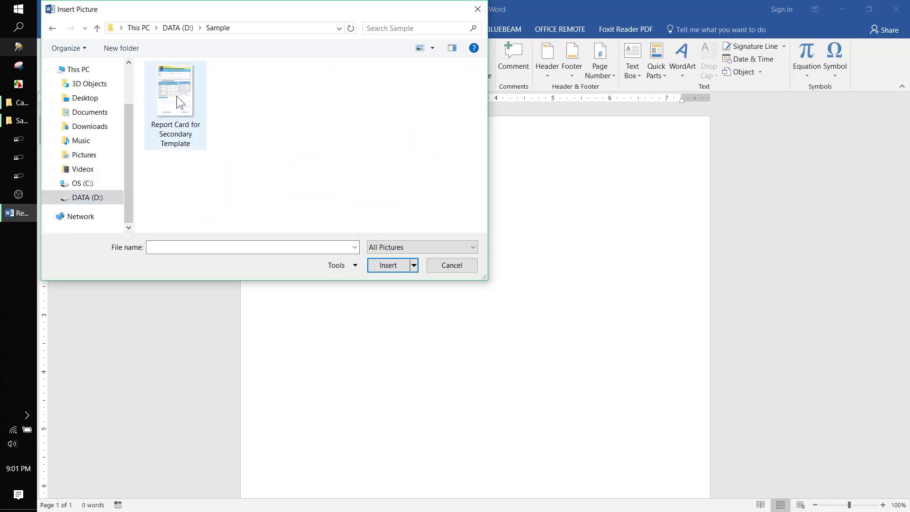
left_click(176, 96)
left_click(388, 265)
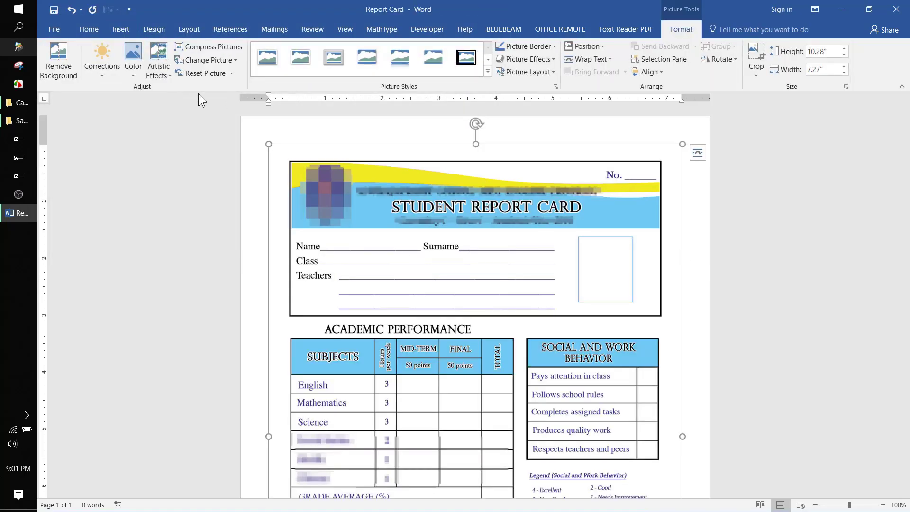
Set all the page margins to 0 for the whole document, ignoring the printable-area limit
left_click(188, 29)
left_click(218, 86)
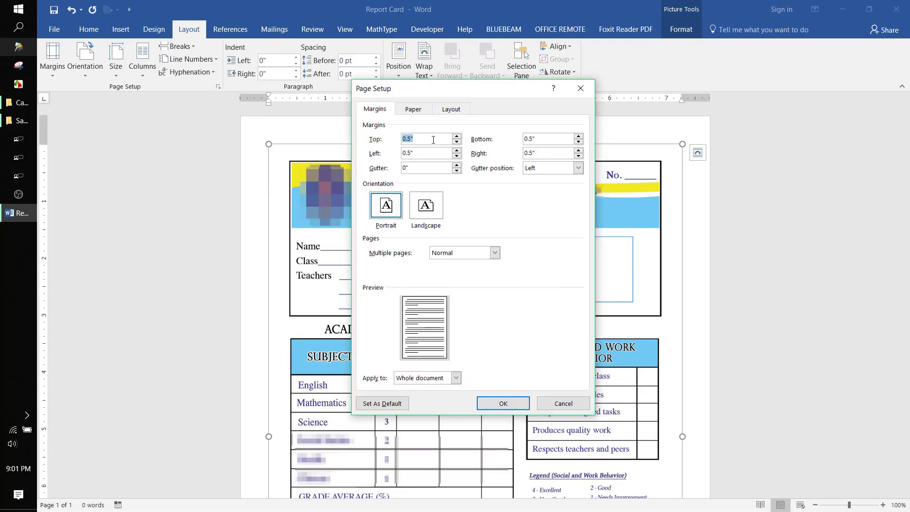
left_click_drag(420, 155, 395, 154)
type("0")
left_click_drag(540, 140, 514, 137)
type("00")
left_click(414, 110)
left_click(504, 404)
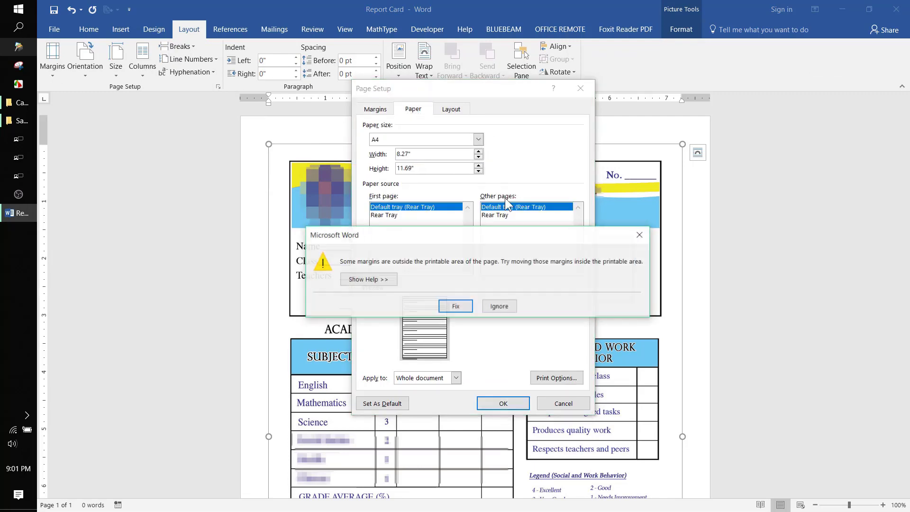
left_click(500, 305)
Enlarge the report card template picture to fill the full page width
left_click_drag(654, 116, 711, 107)
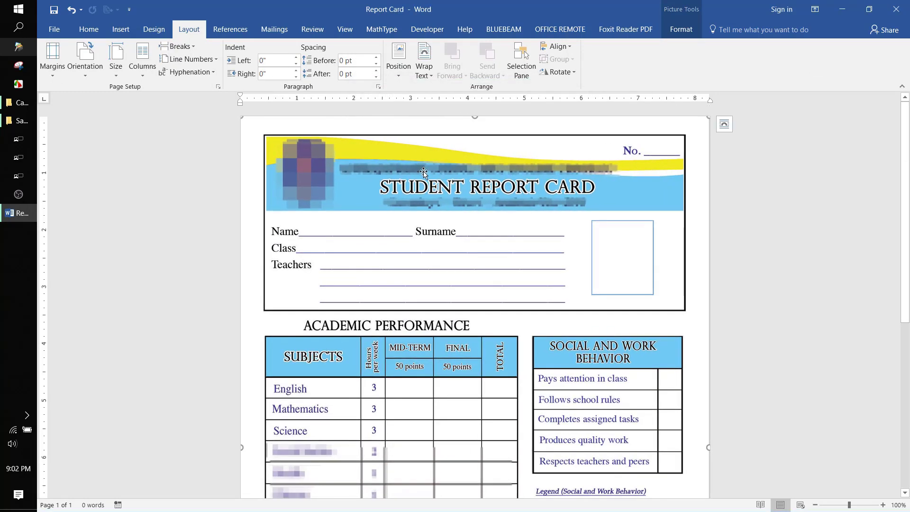
scroll(398, 237, "down", 7)
scroll(606, 291, "up", 7)
Show the picture's layout options, and close the Report Card document with its changes saved, returning to the Sample folder
left_click(725, 123)
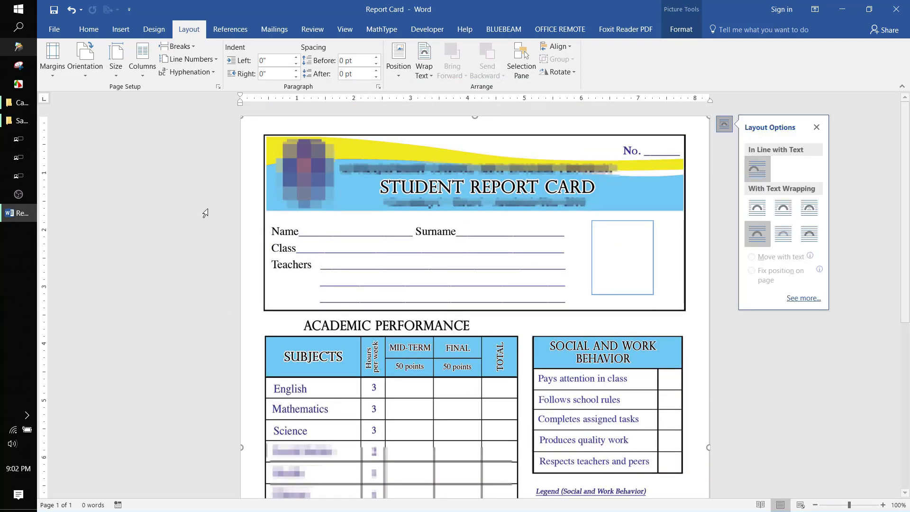
left_click(205, 211)
key("ctrl+w")
left_click(843, 9)
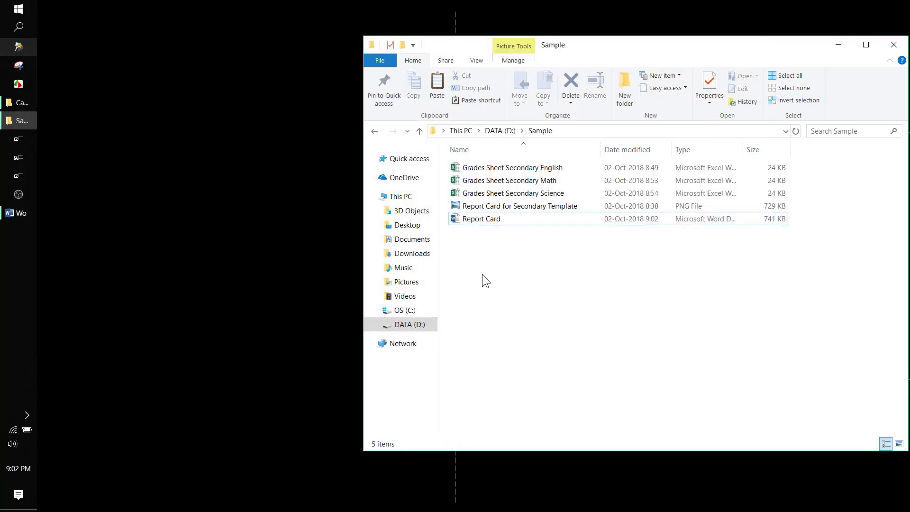
Create an Excel workbook named Grades for Report Card in the Sample folder
left_click(469, 222)
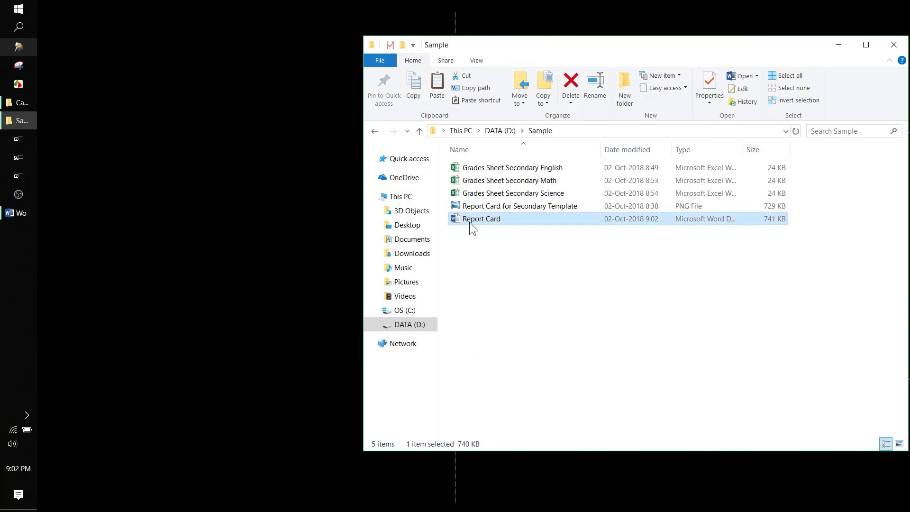
right_click(478, 269)
mouse_move(559, 429)
left_click(631, 414)
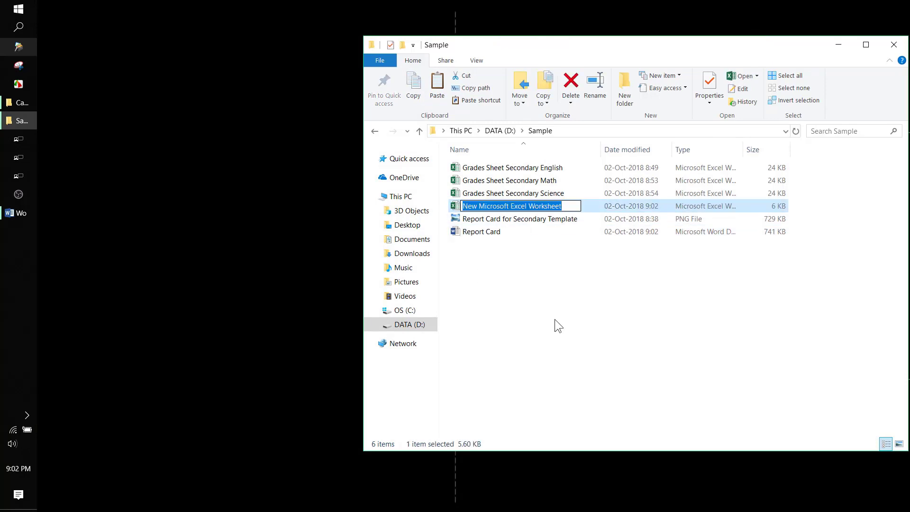
type("Grades for Report Card")
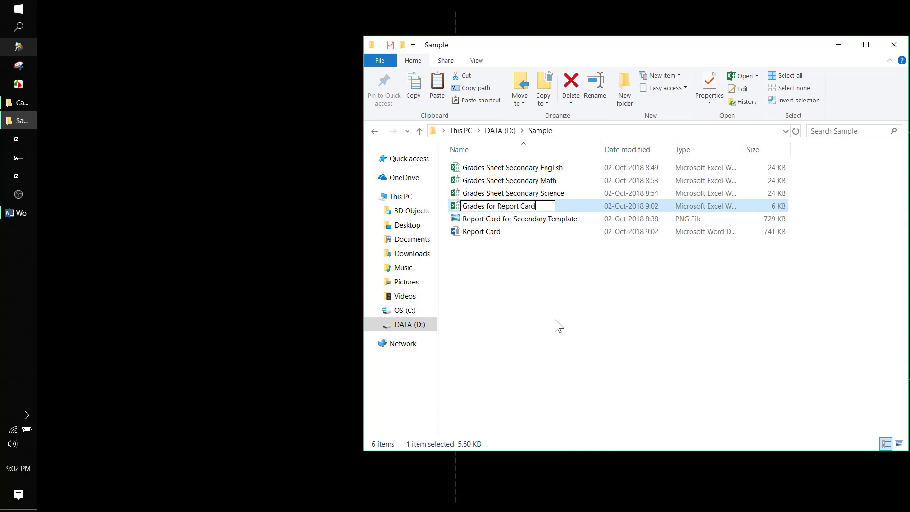
key("Return")
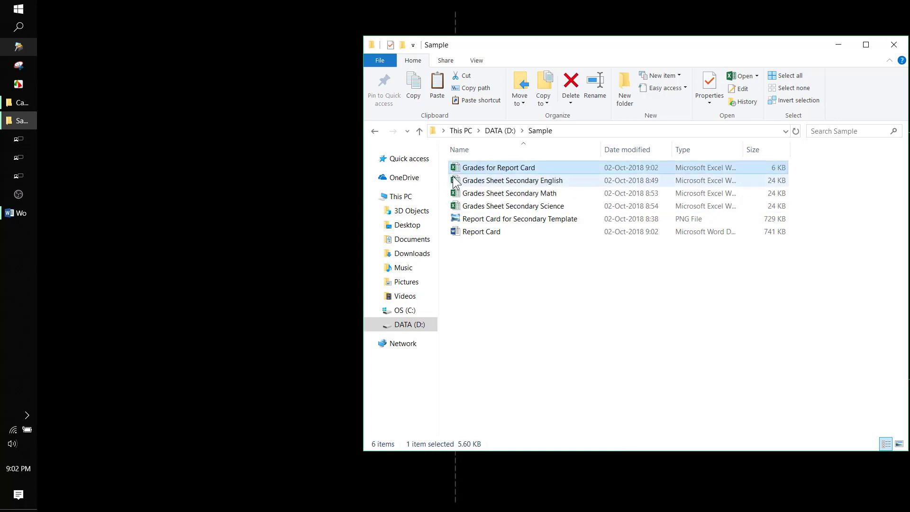
Open the Grades for Report Card workbook from the Sample folder
left_click_drag(445, 178, 538, 208)
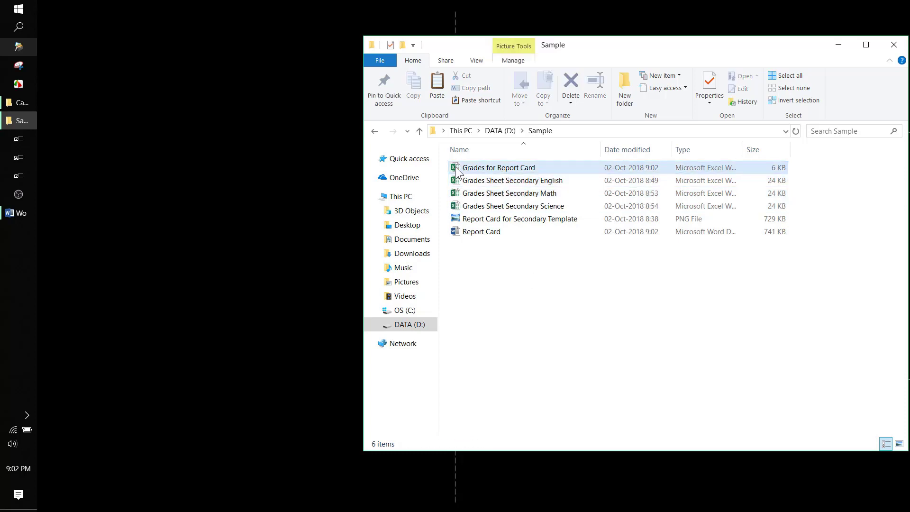
left_click(458, 173)
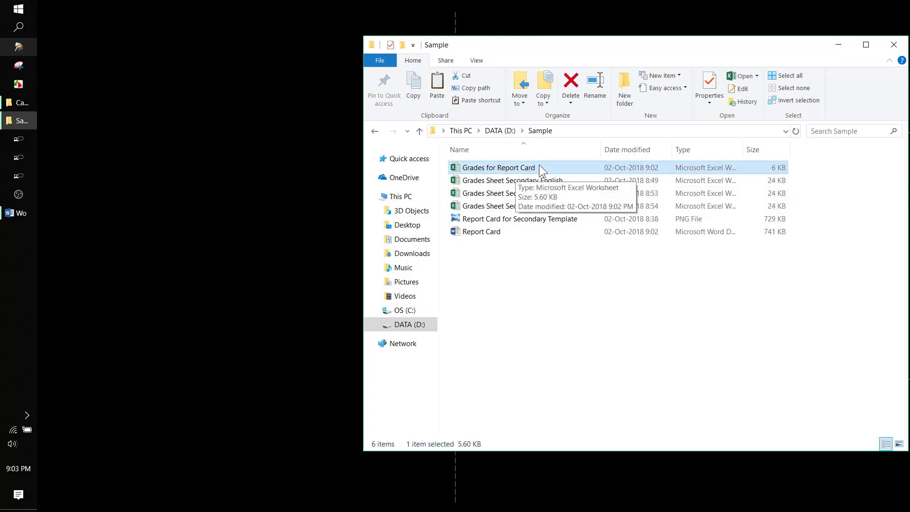
left_click(472, 235)
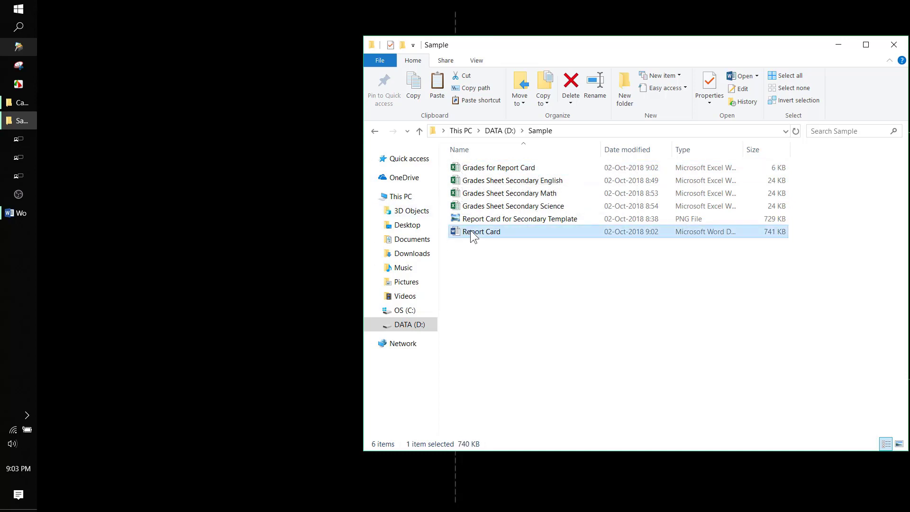
double_click(489, 169)
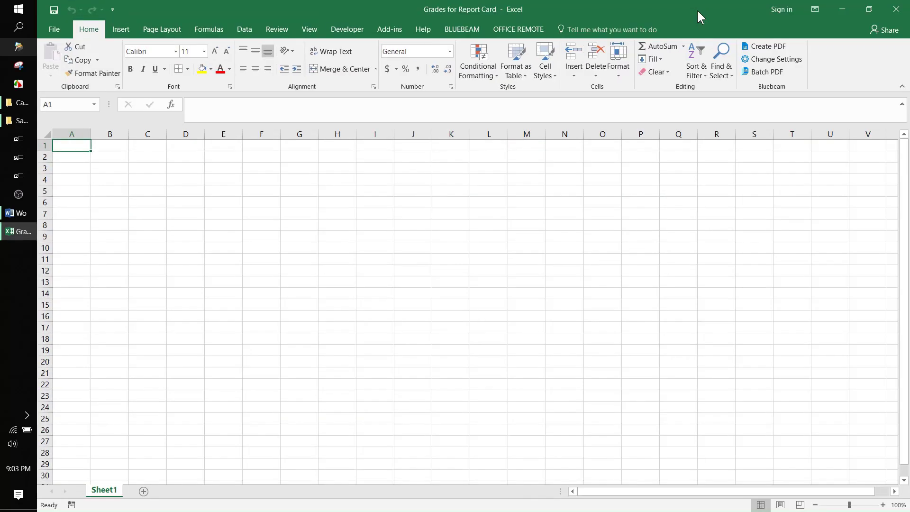
Rename the workbook's first sheet as Primary
left_click(223, 190)
right_click(105, 495)
left_click(138, 383)
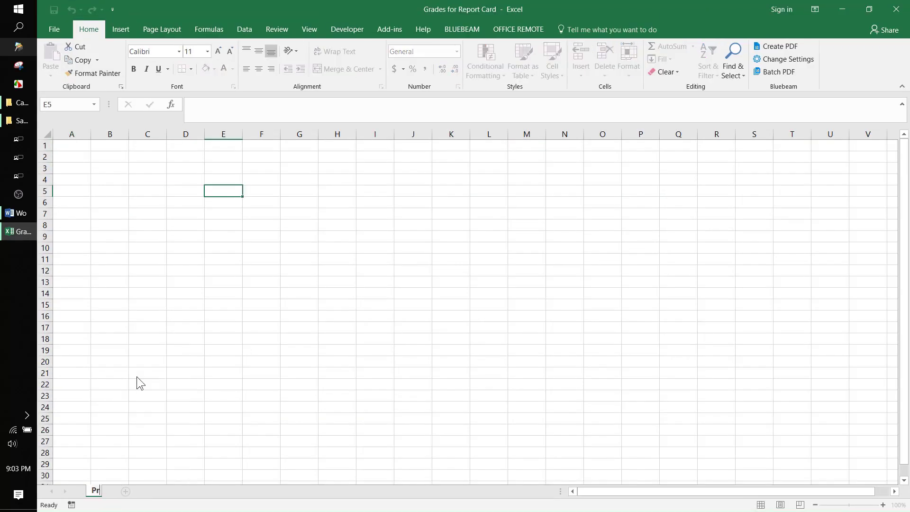
type("Primary")
key("Return")
Add a second sheet to the workbook and name it Secondary
left_click(148, 492)
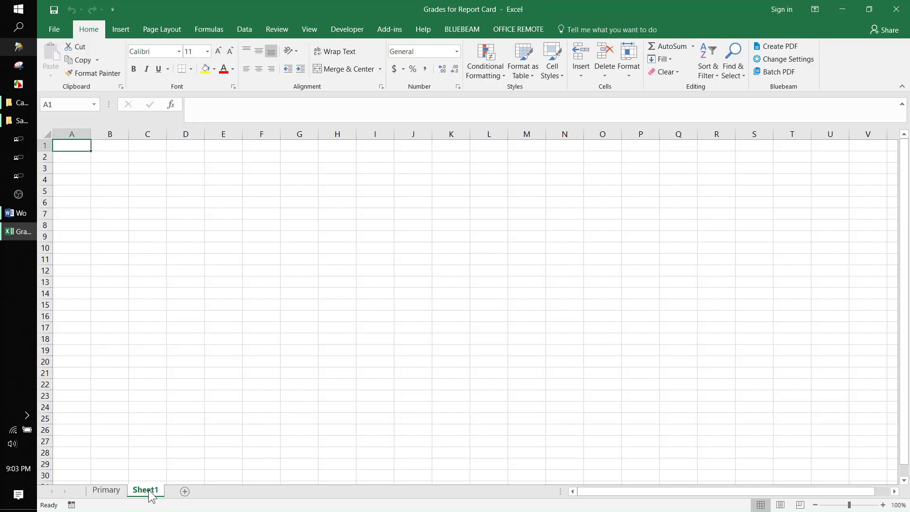
right_click(148, 496)
left_click(223, 384)
type("Secondary")
key("Return")
Open the Report Card for Secondary Template image from the Sample folder and review the fields it contains
left_click(110, 156)
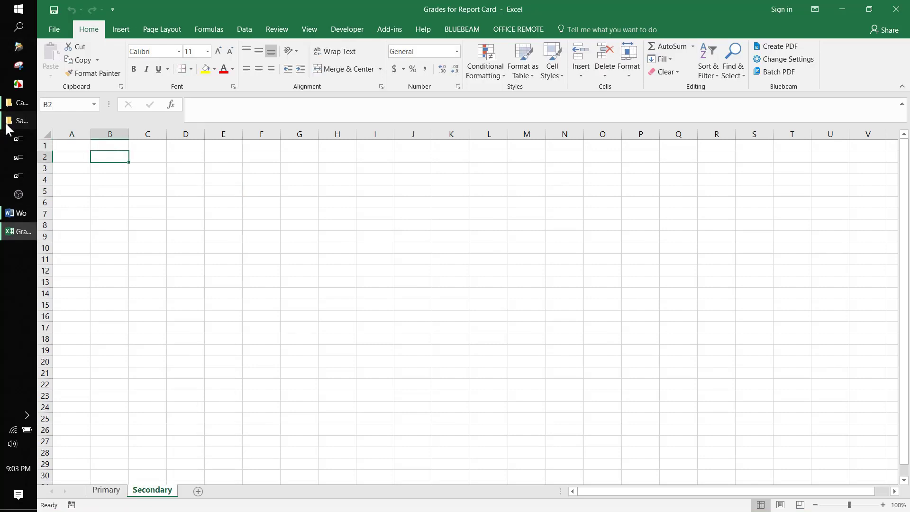
left_click(7, 124)
double_click(484, 219)
scroll(527, 113, "up", 2)
scroll(482, 172, "down", 2)
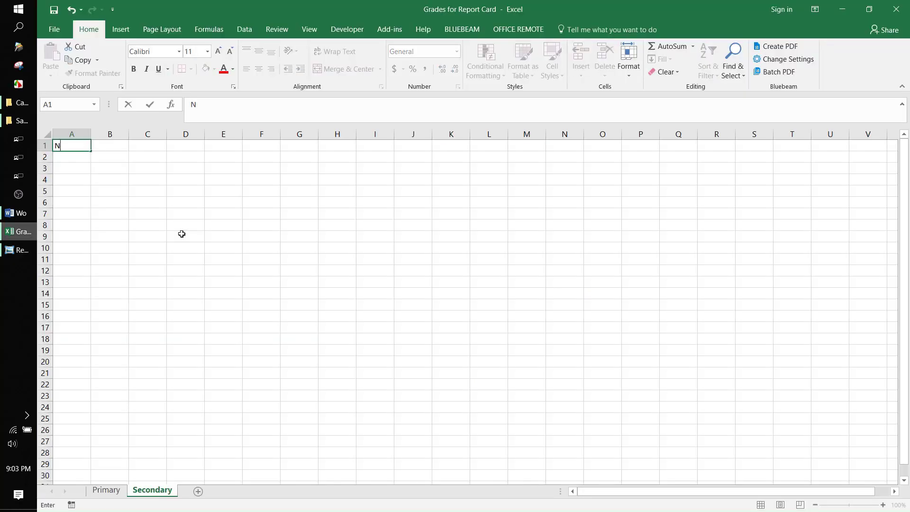
Enter the headings No., Name, Surname, Class, Teachers and English Midterm in A1 to F1 of the Secondary sheet
type("o.")
left_click(102, 147)
type("Name")
key("Tab")
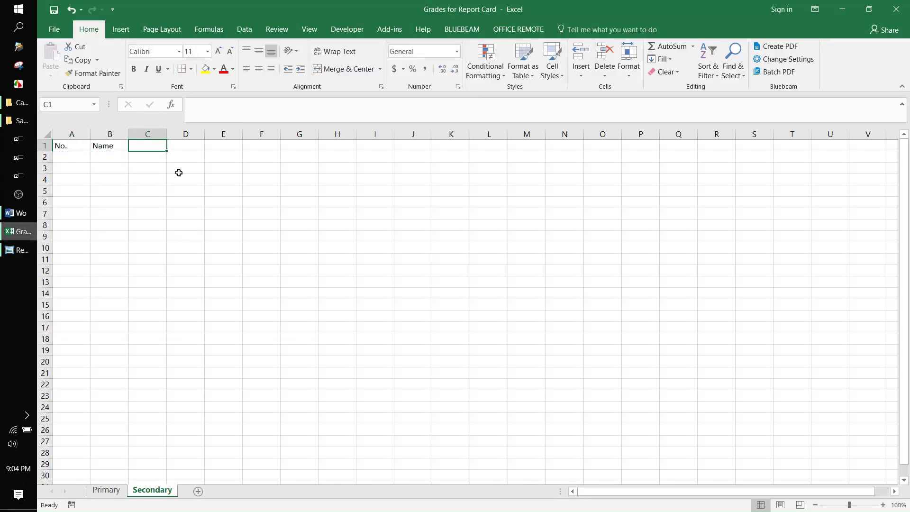
type("Surname")
key("Tab")
type("Class")
key("Tab")
type("Teachers")
key("Tab")
type("English Midterm")
key("Tab")
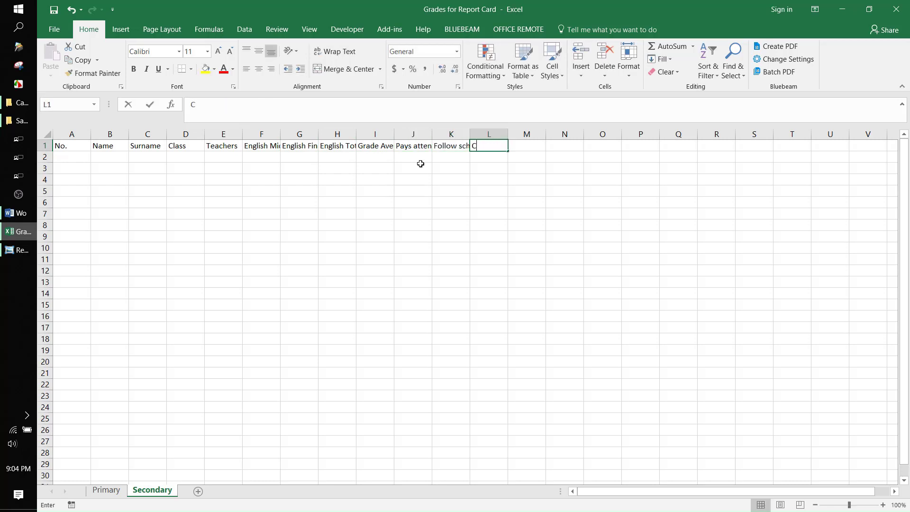
Enter the headings Completes assigned task, Produces quality work, Respects teachers and peers, Comments and Teacher's Name in L1 to P1
type("ompletes assigned task")
key("Tab")
type("Produces quality work")
key("Tab")
type("Respects teachers and peers")
key("Return")
left_click(603, 146)
type("Comments")
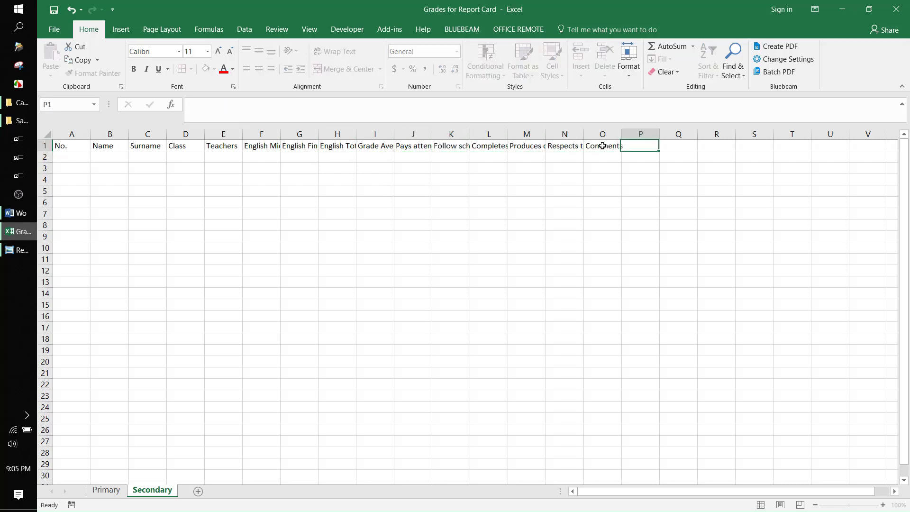
type("Teacher's Name")
key("Return")
Convert the range A1:P9 on the Secondary sheet into a table with row 1 as its header row
left_click_drag(72, 157, 71, 237)
mouse_move(71, 144)
left_mouse_down()
mouse_move(673, 241)
mouse_move(72, 146)
left_mouse_up()
left_click(121, 29)
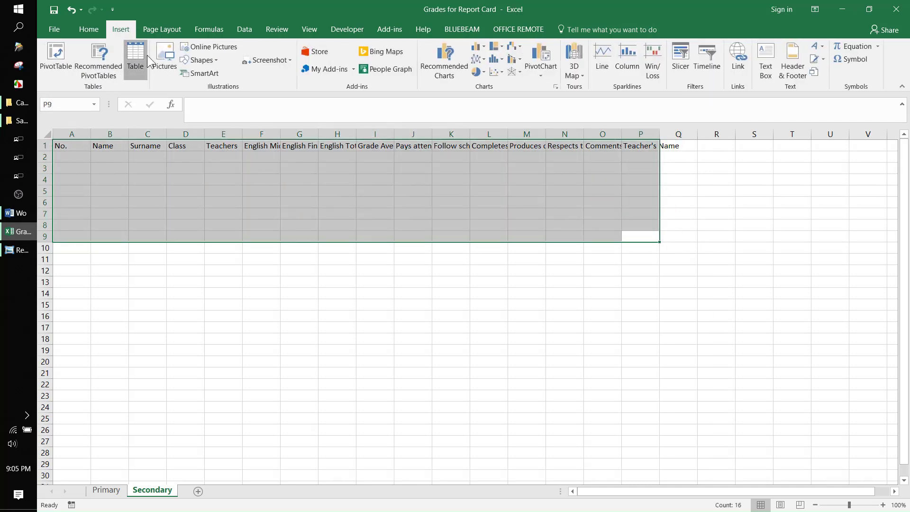
left_click(136, 62)
left_click(614, 250)
key("Return")
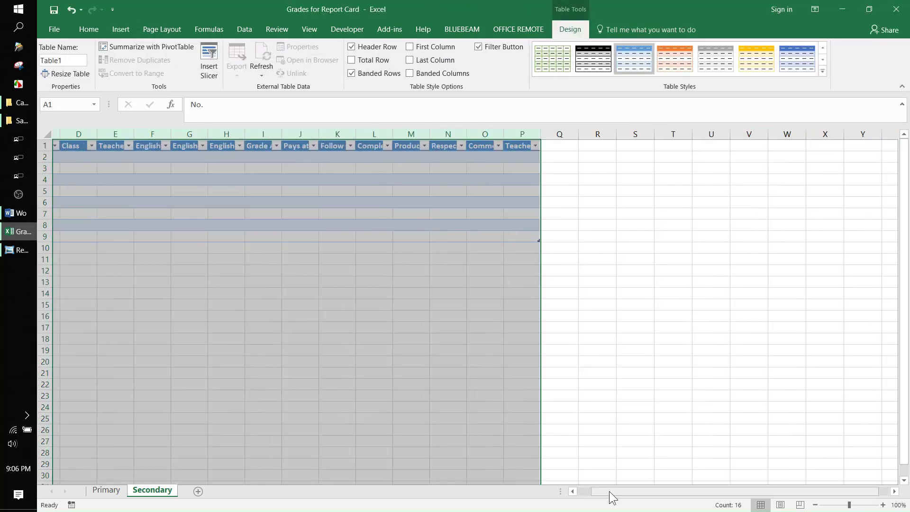
Copy the student numbers and names in A5:C14 of Grades Sheet Secondary English and paste them as values at A2 of Grades for Report Card
left_click(127, 215)
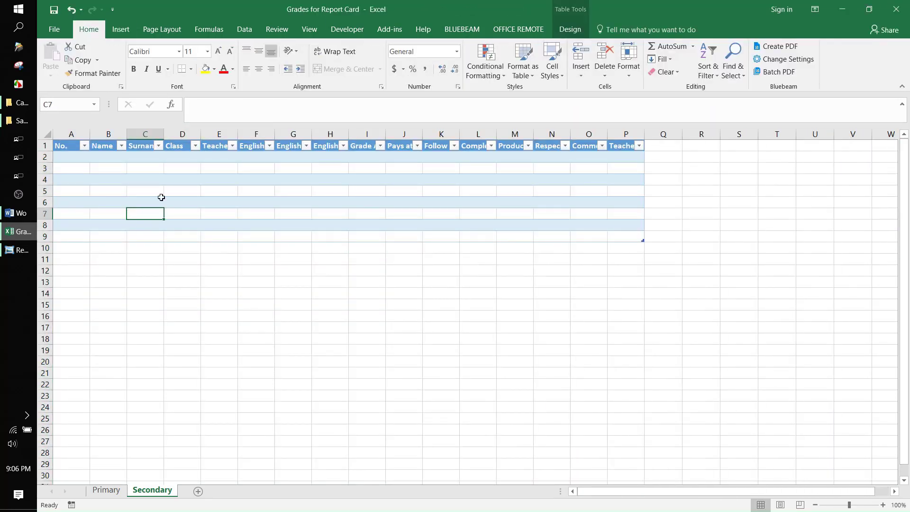
left_click_drag(66, 156, 72, 224)
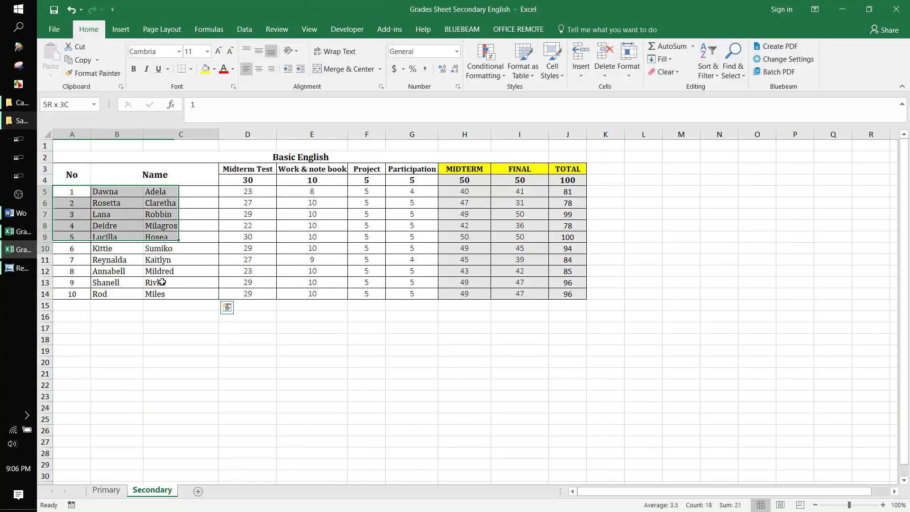
left_click_drag(172, 299, 168, 294)
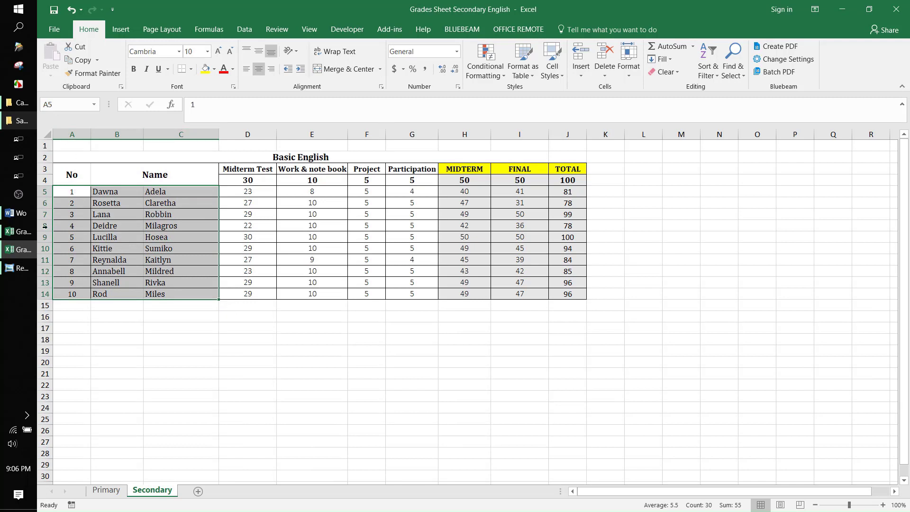
right_click(87, 192)
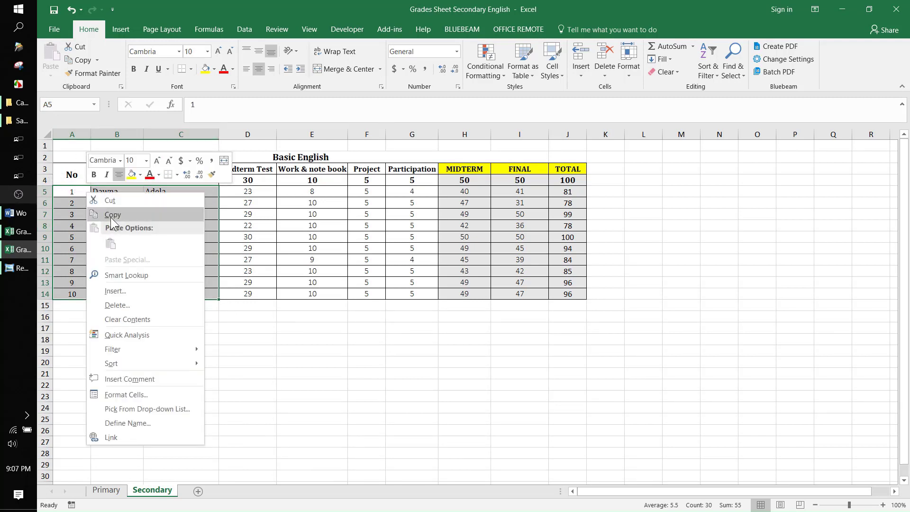
left_click(112, 216)
key("alt+Tab")
left_click(74, 157)
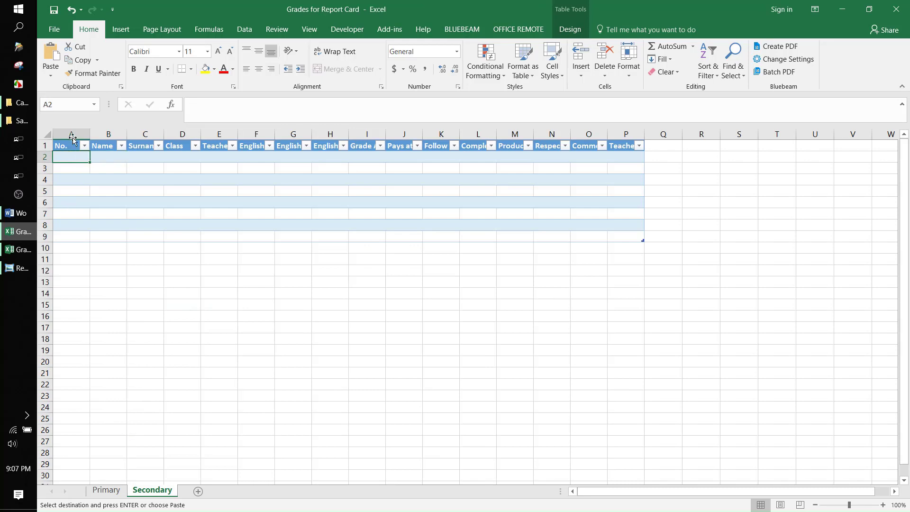
left_click(50, 75)
left_click(49, 152)
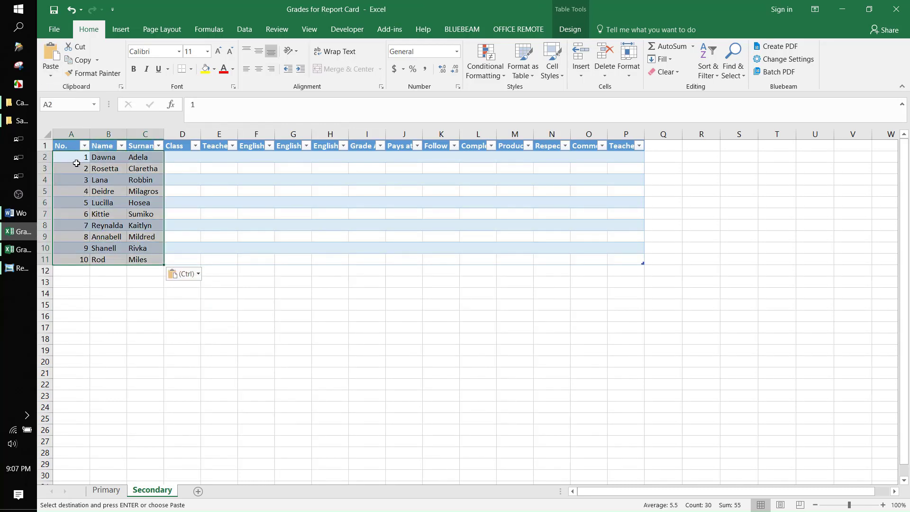
Copy the midterm, final and total grades in H5:J14 of Grades Sheet Secondary English and paste them as values at F2 of Grades for Report Card
key("alt+Tab")
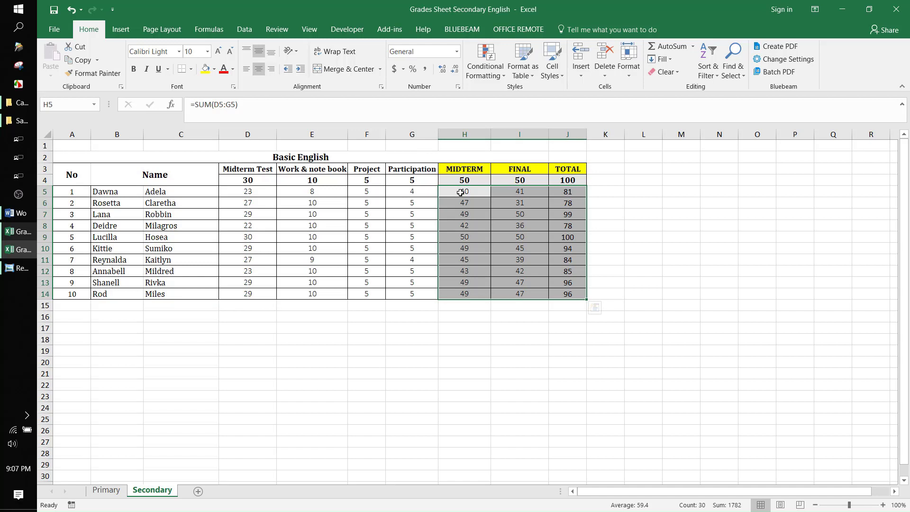
right_click(576, 297)
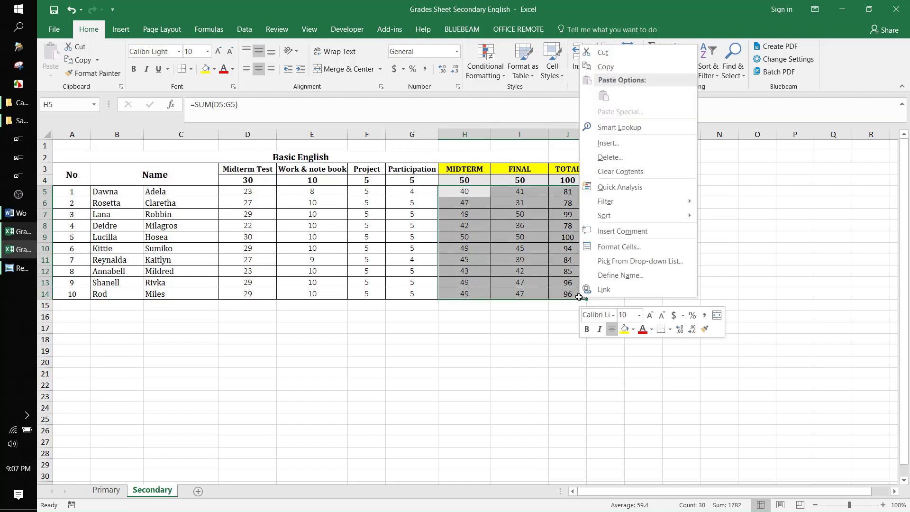
left_click(606, 67)
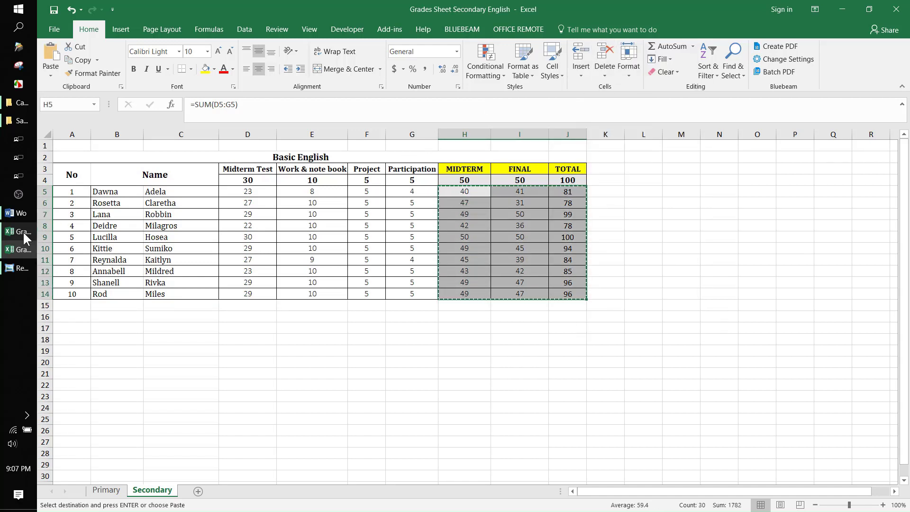
left_click(24, 233)
left_click(256, 146)
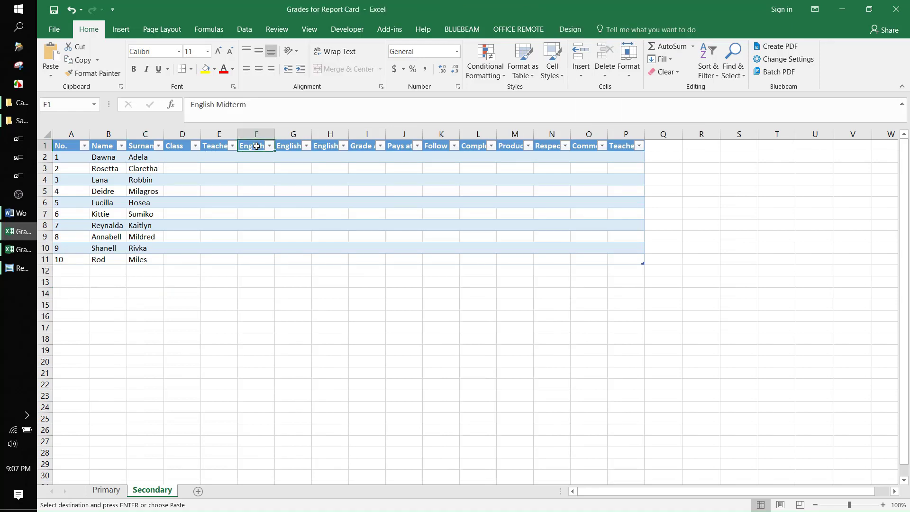
left_click(252, 158)
left_click(49, 75)
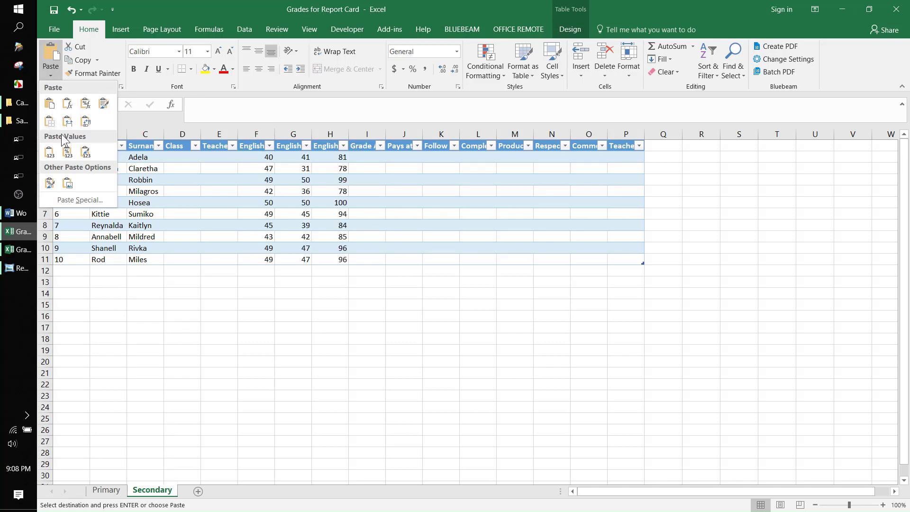
left_click(49, 153)
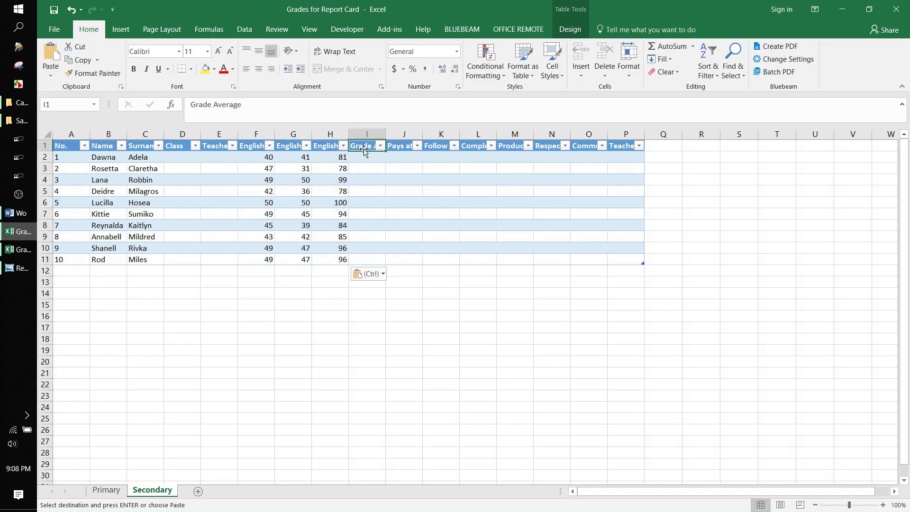
Insert six columns before Grade Average and head the first three Math Midterm, Math Final and Math Total
left_click_drag(367, 134, 545, 134)
key("ctrl+shift+equal")
type("Math Midterm")
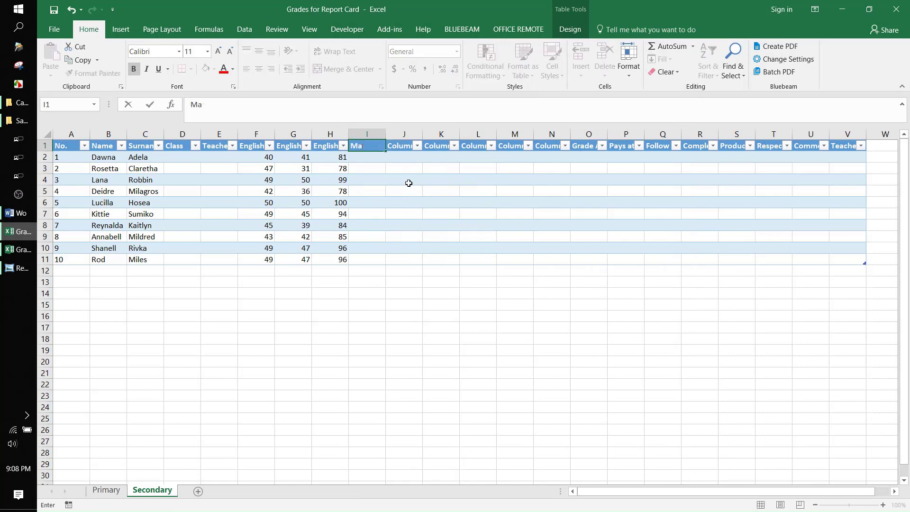
key("Tab")
type("Math Final")
key("Tab")
type("Math Total")
Enter the headings Science Midterm, Science Final and Science Total in L1 to N1
key("Tab")
type("Science Midterm")
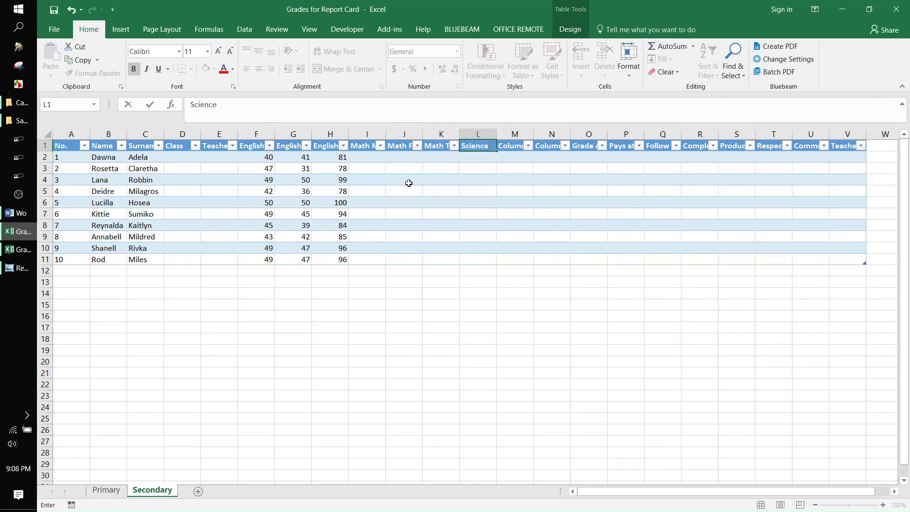
key("Tab")
type("Science Final")
key("Tab")
type("Science Total")
key("Return")
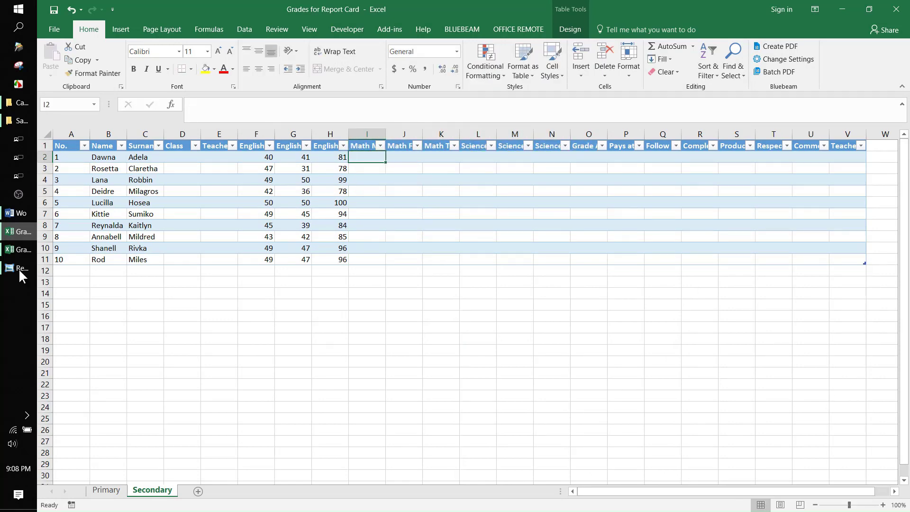
Compare the student numbers and names in Grades Sheet Secondary Math with the student list in Grades for Report Card
left_click(19, 249)
left_click_drag(460, 190, 569, 293)
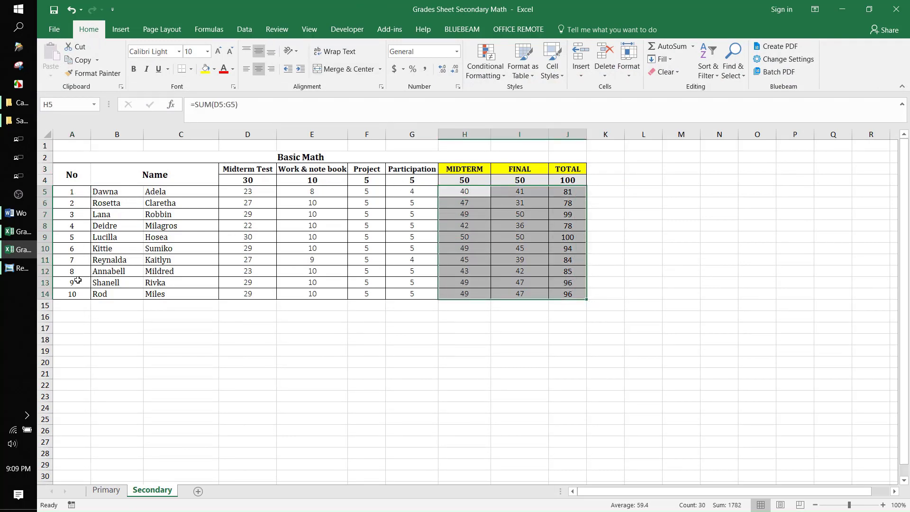
left_click(24, 234)
left_click(75, 294)
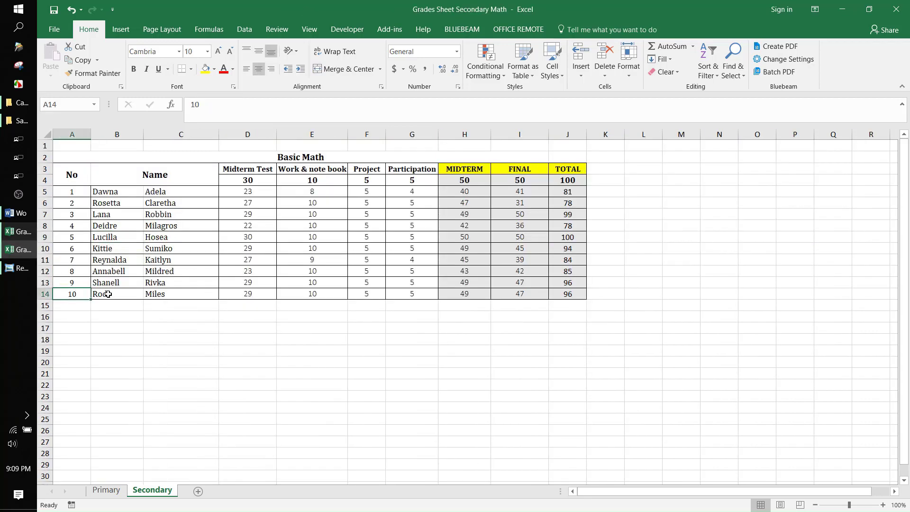
left_click(109, 294)
left_click(24, 234)
left_click(66, 157)
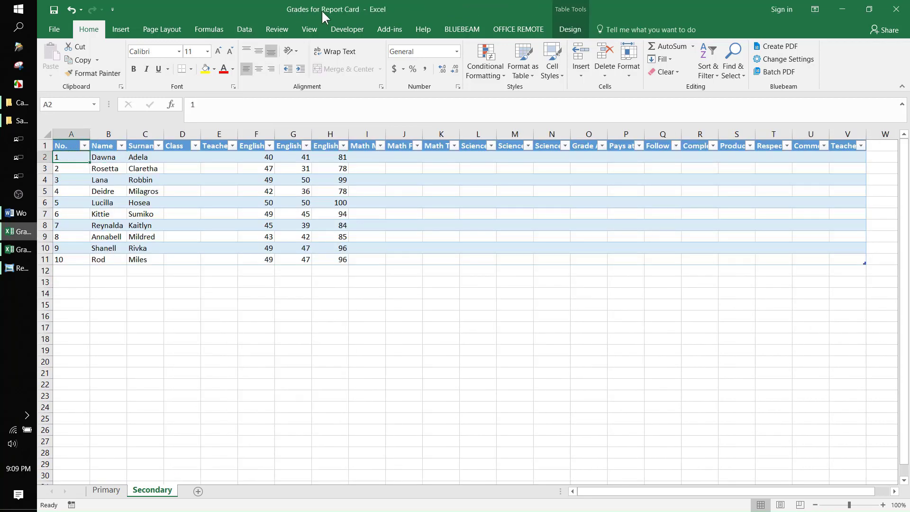
Copy the midterm, final and total grades in H5:J14 of Grades Sheet Secondary Math and paste them as values at I2 of Grades for Report Card
left_click(19, 250)
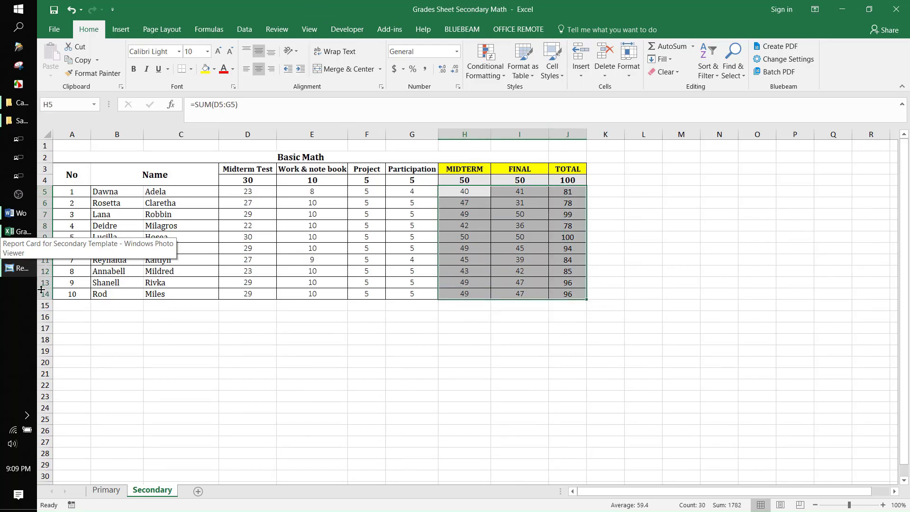
right_click(464, 196)
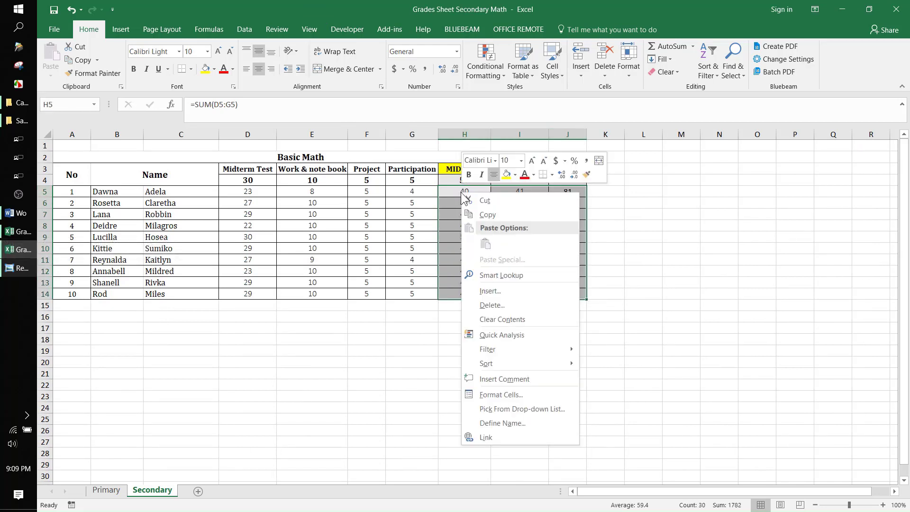
left_click(487, 215)
left_click(18, 231)
left_click(370, 145)
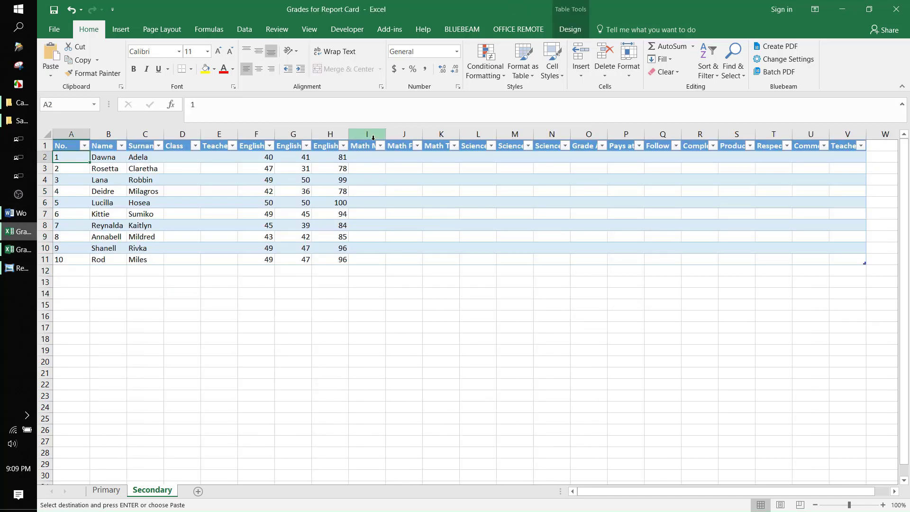
left_click(371, 157)
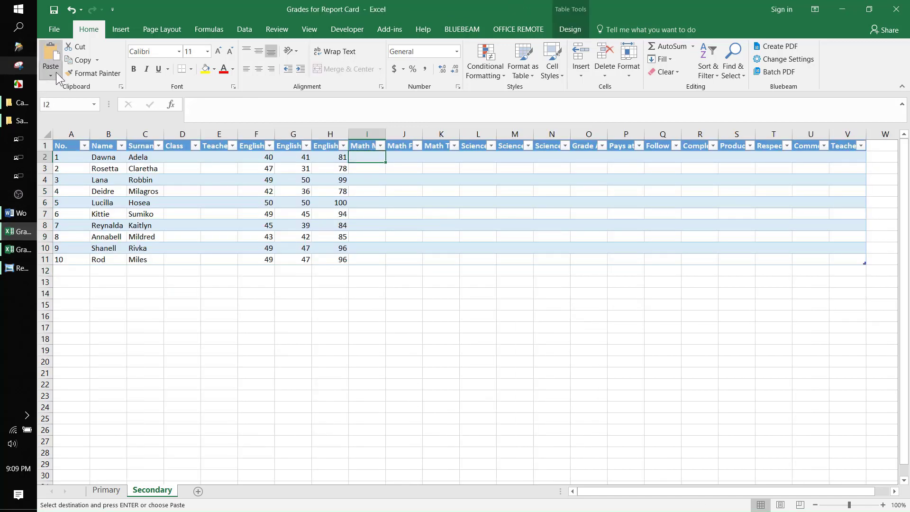
left_click(51, 75)
left_click(51, 150)
Close Grades Sheet Secondary Math and open the Grades Sheet Secondary Science workbook
left_click(478, 168)
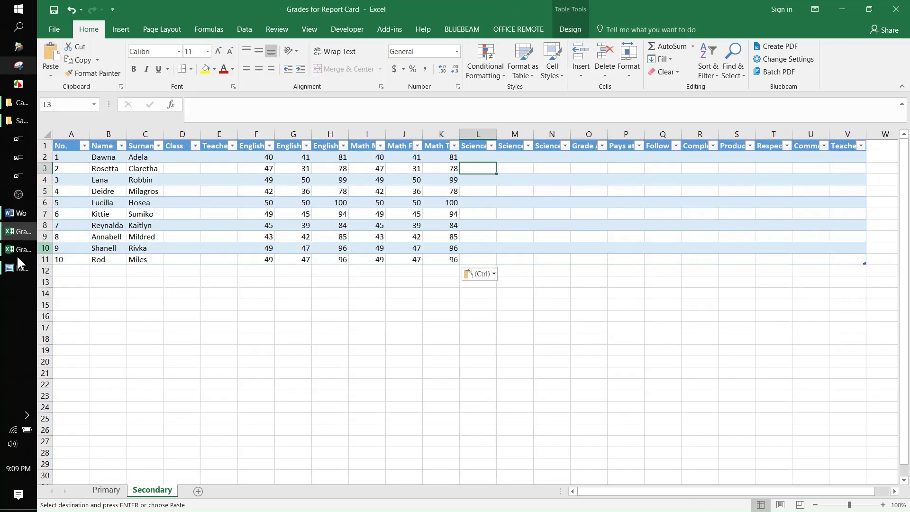
left_click(18, 255)
left_click(896, 9)
left_click(842, 9)
double_click(526, 206)
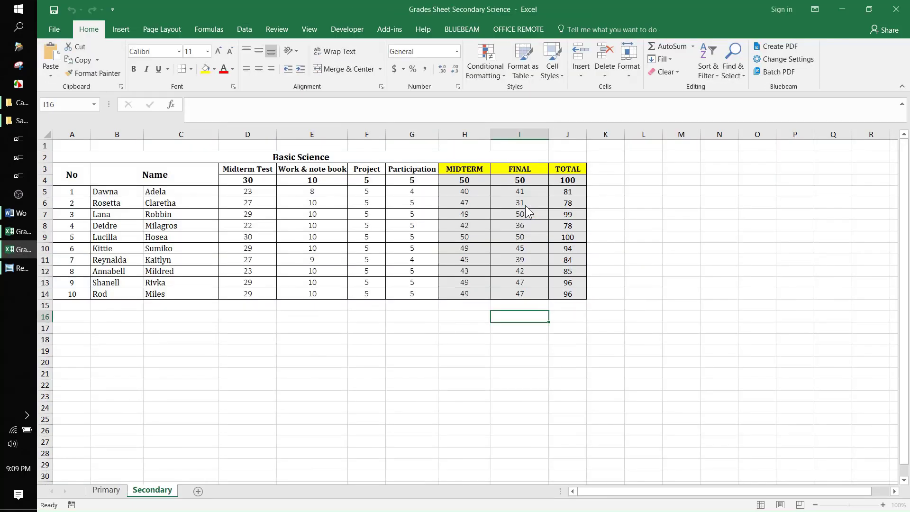
Copy the midterm, final and total grades in H5:J14 of Grades Sheet Secondary Science and paste them as values at L2 of Grades for Report Card
left_click_drag(74, 193, 161, 294)
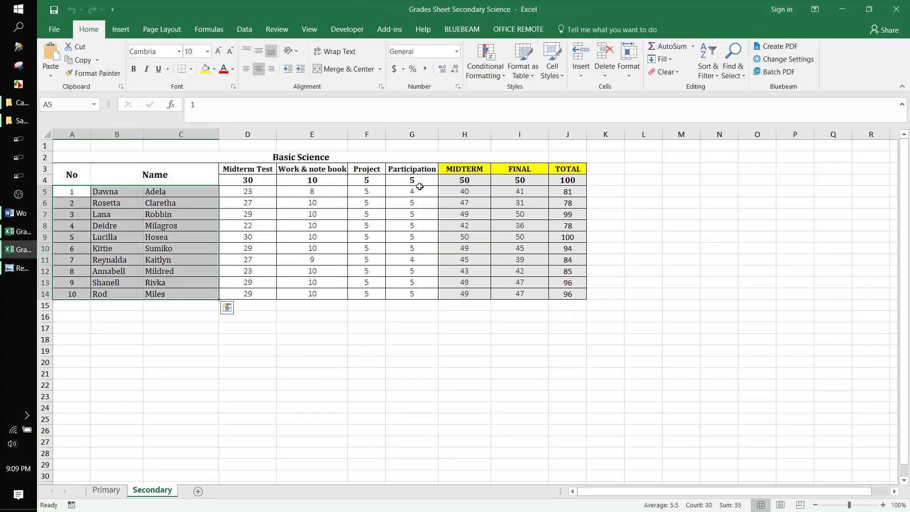
left_click_drag(466, 190, 568, 297)
key("ctrl+v")
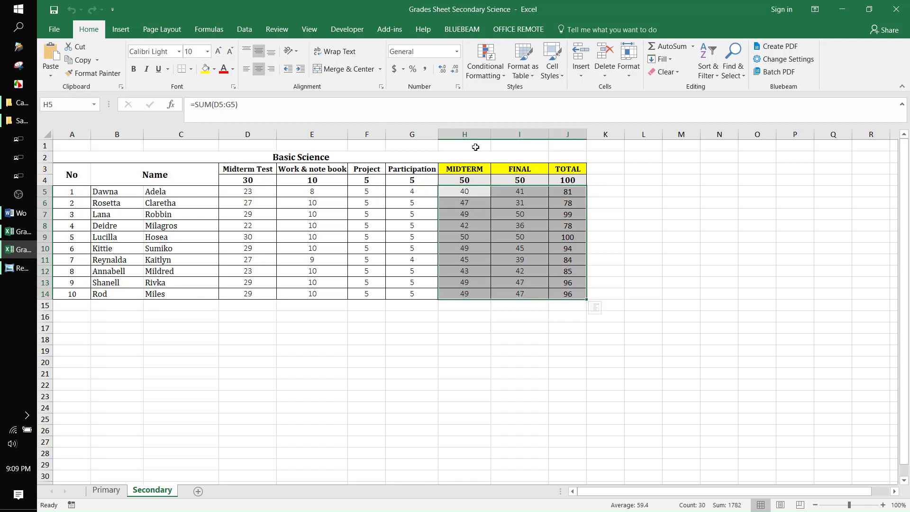
right_click(459, 208)
left_click(491, 234)
left_click(18, 231)
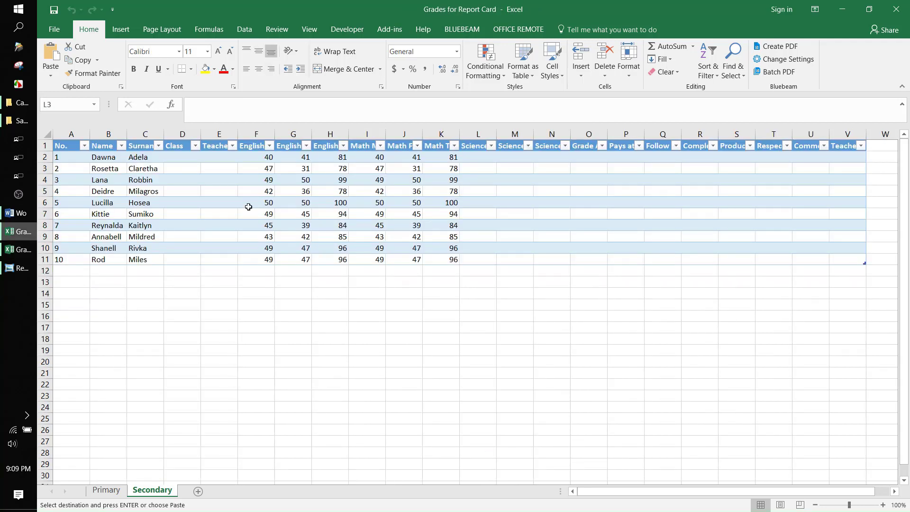
left_click(479, 158)
left_click(50, 76)
left_click(49, 156)
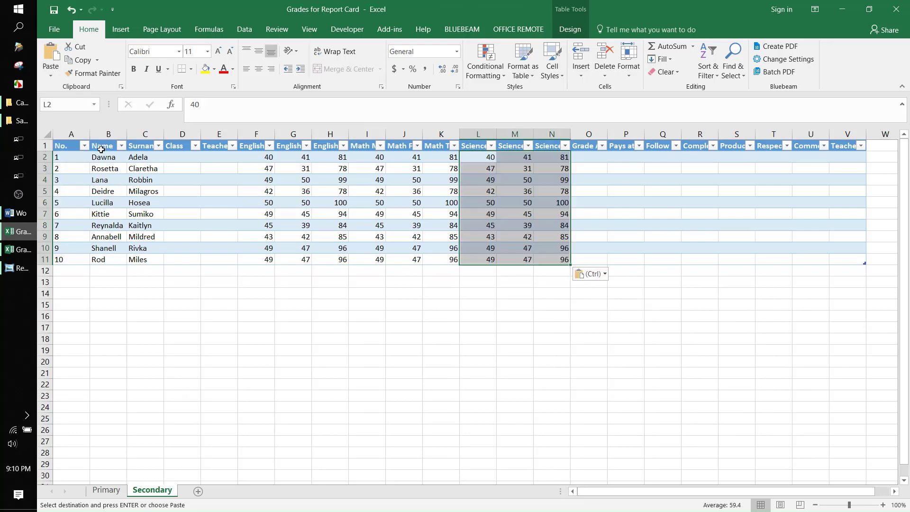
Enter S1 as the class in D2 and fill the series down to D11
left_click(182, 161)
type("S")
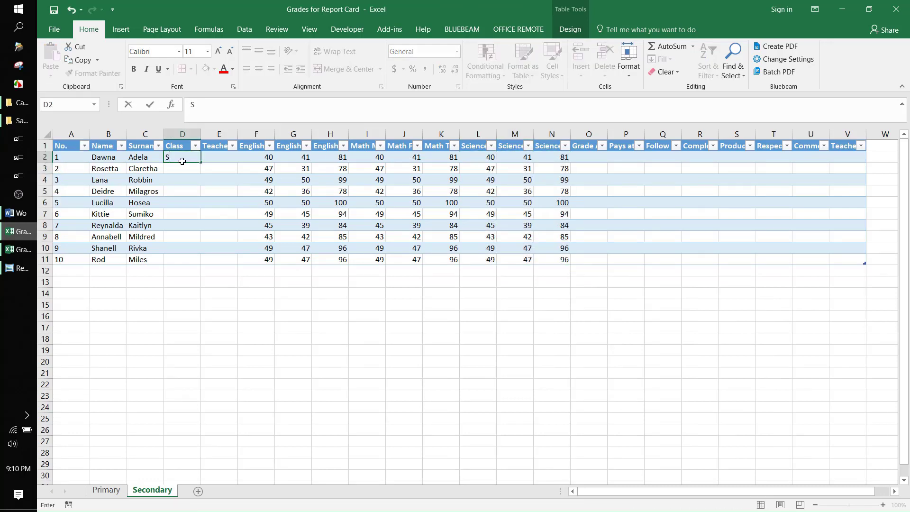
type("1")
key("Return")
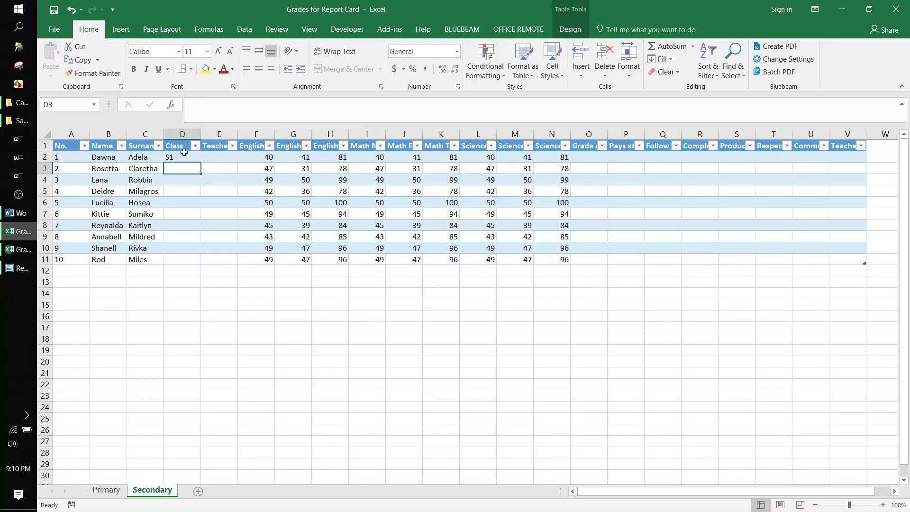
left_click(184, 154)
left_click_drag(201, 162, 201, 263)
Enter the two teachers' full names on separate lines in E2 and fill the cell down to E11
left_click(226, 158)
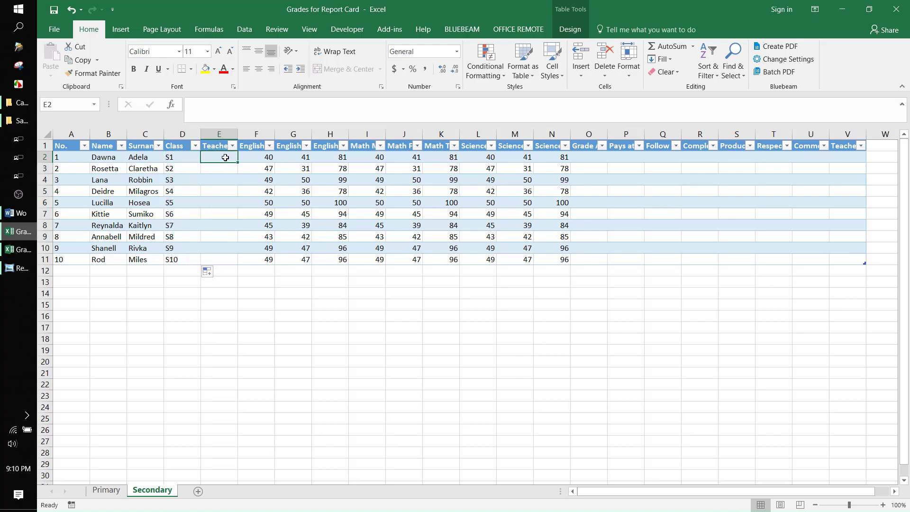
left_click(225, 109)
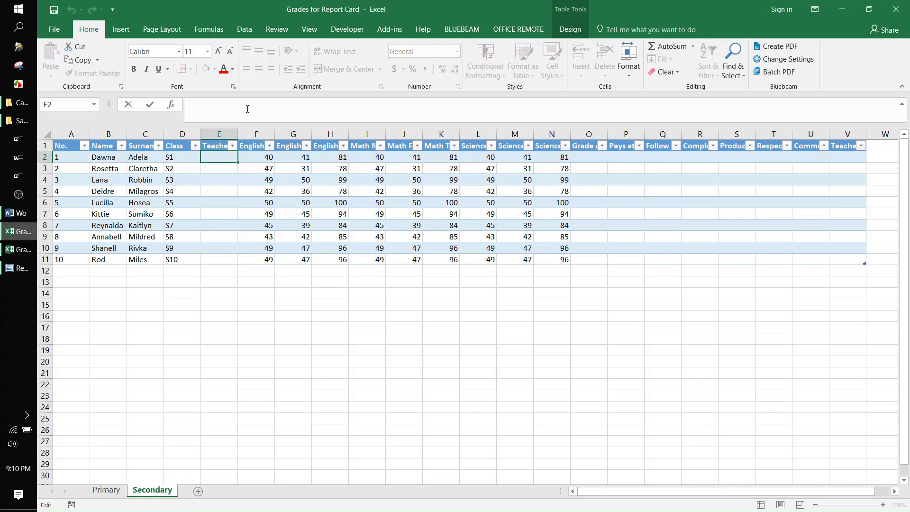
type("Megan Russel")
key("alt+Return")
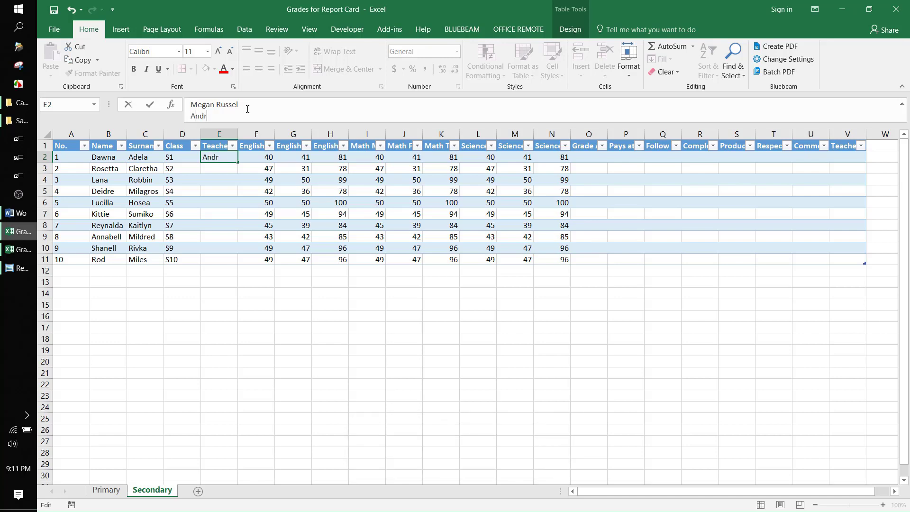
type("Andre Amper")
key("Return")
key("Up")
left_click_drag(263, 163, 263, 263)
Write an AVERAGE formula in O2 under Grade Average that takes the English Total, Math Total and Science Total of the row
left_click(611, 146)
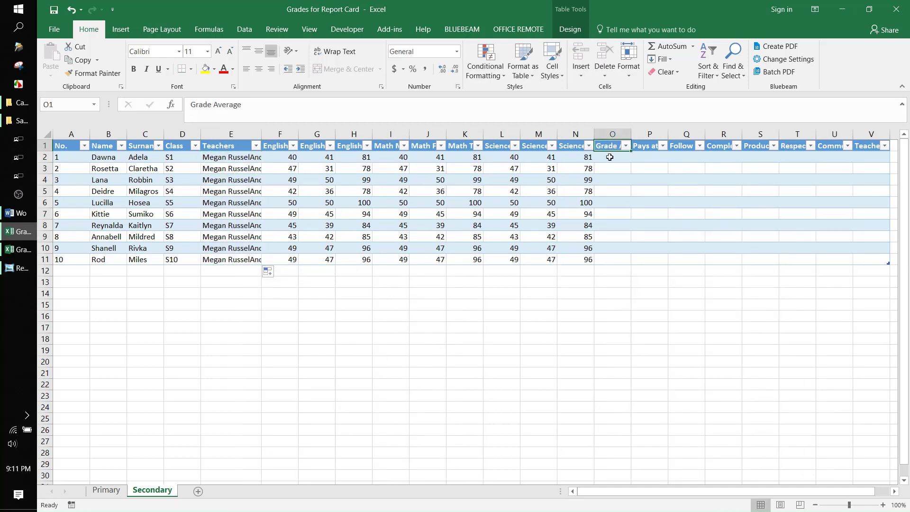
left_click(610, 157)
type("=average(")
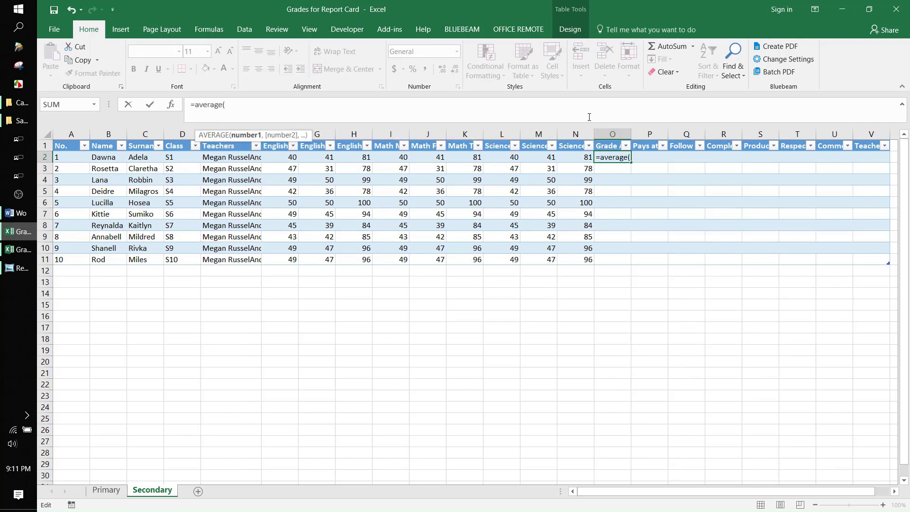
left_click(360, 157)
type(",")
left_click(439, 157)
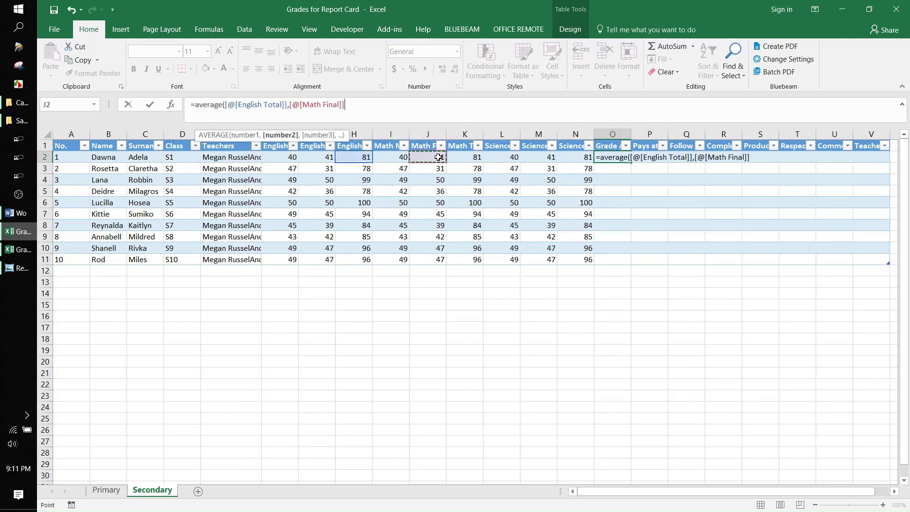
left_click(462, 157)
type(",")
left_click(568, 159)
type(")")
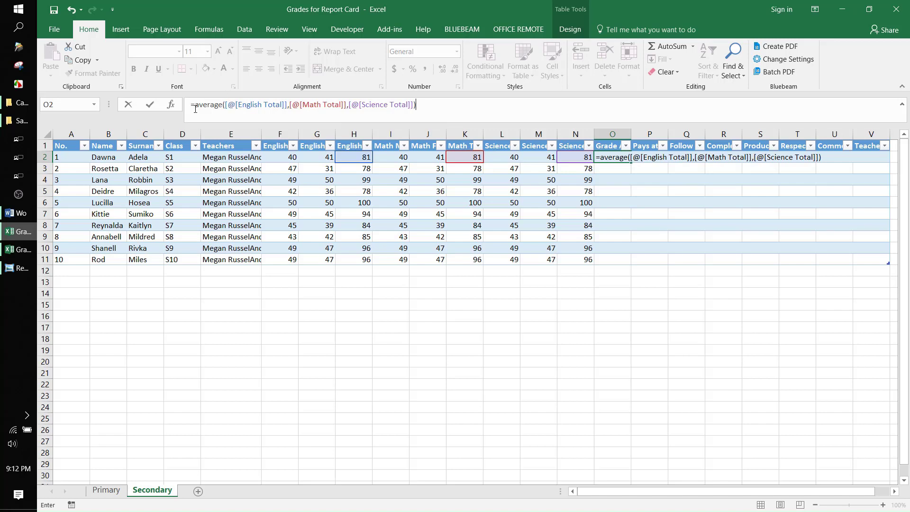
Wrap the O2 average formula in ROUND with 2 digits and enter it for the Grade Average column
type("round")
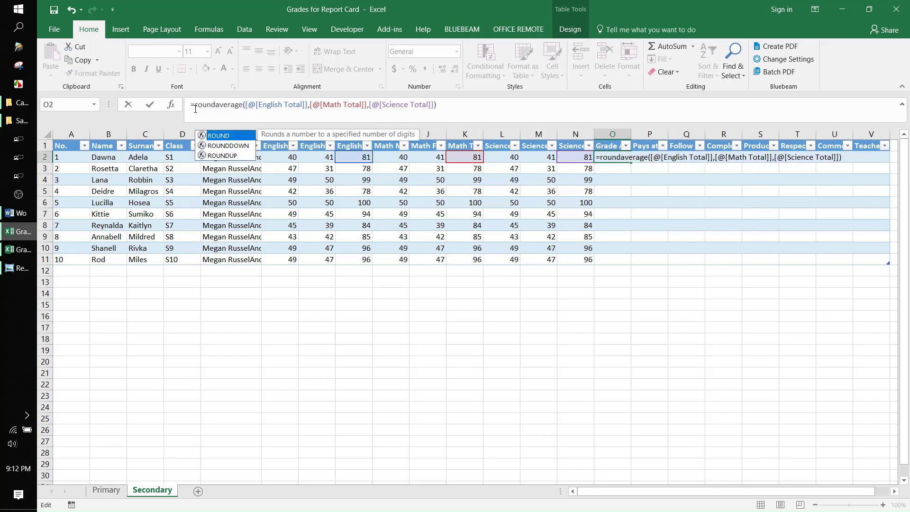
type("(")
type(",")
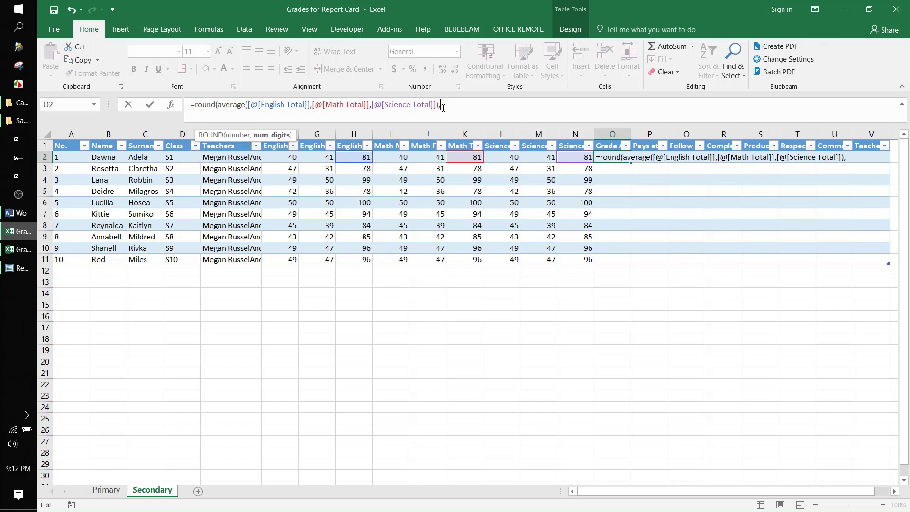
type("2")
key("ctrl+Return")
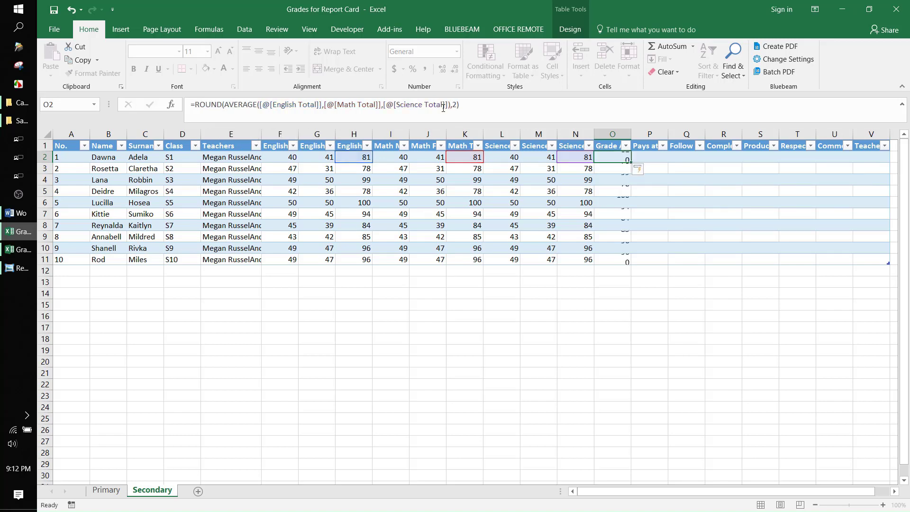
Set the Science total in N2 to 81.23 and check the recalculated average in O2
key("Left")
type("81.23")
key("Return")
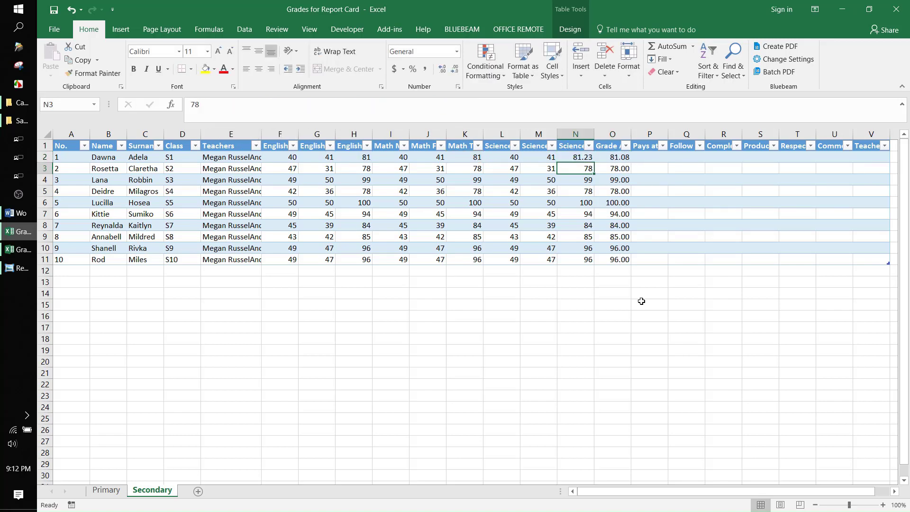
left_click(619, 161)
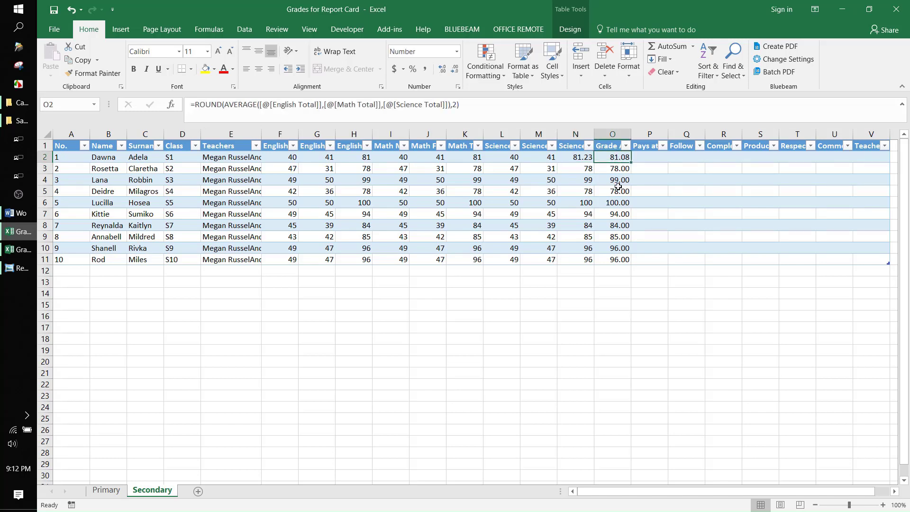
Enter the first student's behaviour ratings 4, 3, 2 and 4 in P2, Q2, R2 and S2
left_click(649, 145)
left_click(650, 157)
type("4")
left_click(678, 157)
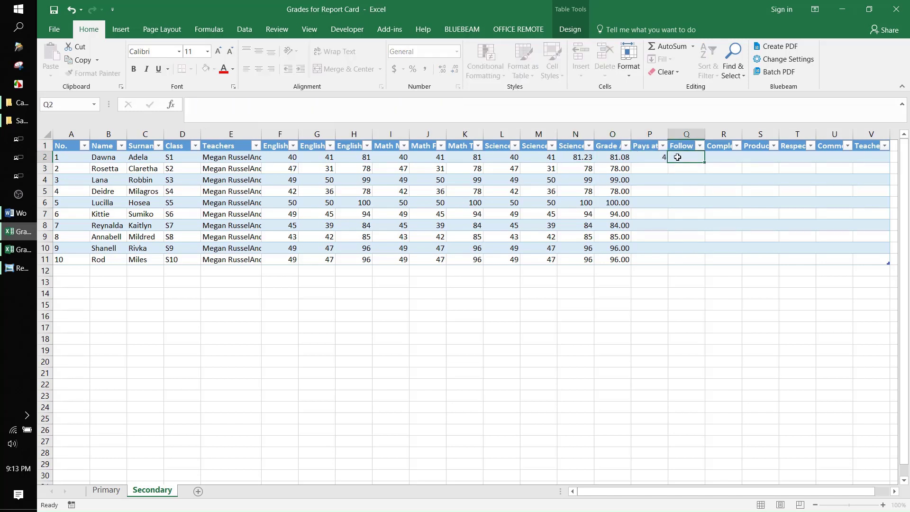
type("3")
left_click(732, 158)
type("2")
left_click(761, 158)
type("4")
Insert the Black Circle symbol in T2 from the recently used symbols
left_click(792, 159)
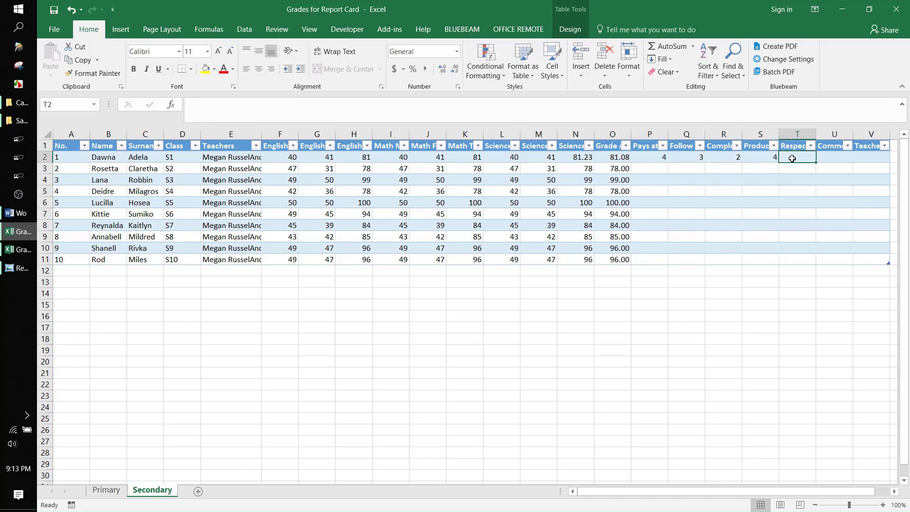
left_click(121, 29)
left_click(851, 59)
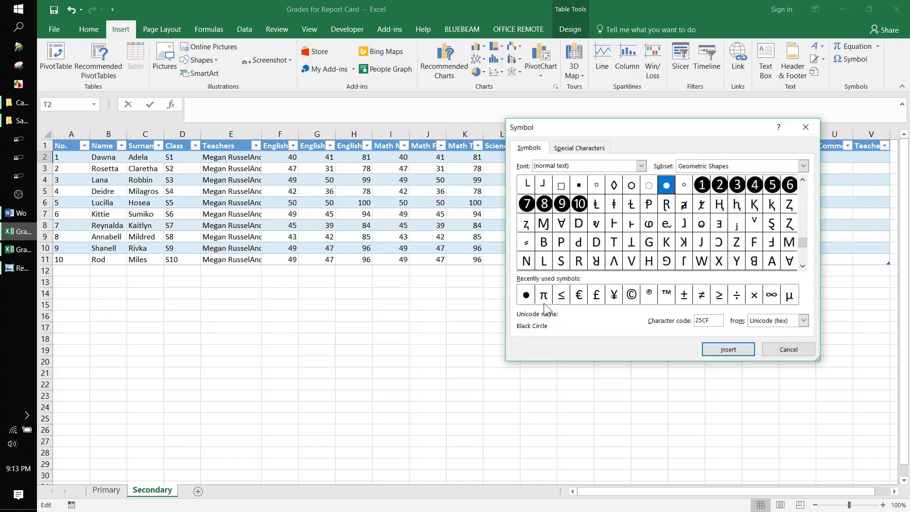
left_click_drag(803, 188, 803, 258)
left_click(802, 266)
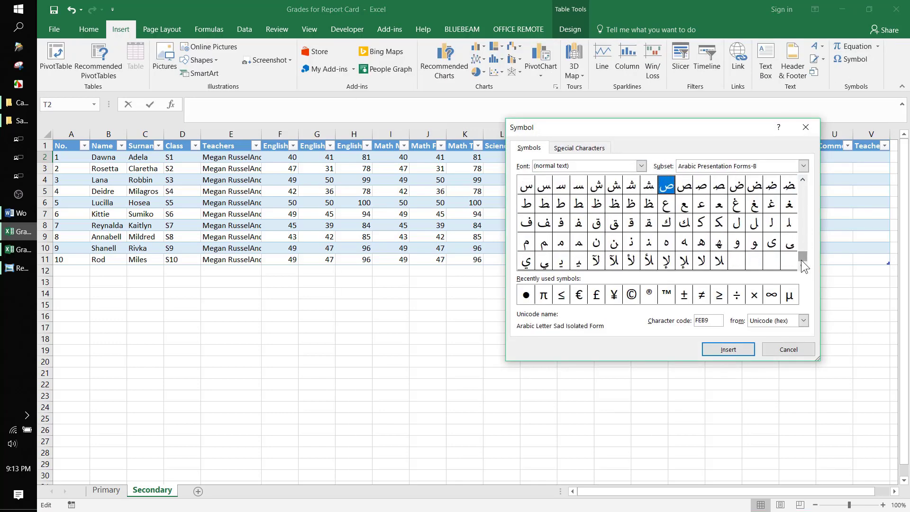
left_click(526, 295)
left_click(728, 350)
left_click(789, 350)
Copy the ratings in P2:S2 and paste them into rows 3 to 11
left_click_drag(662, 157, 761, 157)
key("ctrl+c")
left_click_drag(662, 170, 659, 260)
key("ctrl+v")
Vary the column P ratings: set P4 to 3, P6 to 2, P7 to 5, P9 to 6, P10 to 3 and P11 to 2
left_click(657, 179)
type("3")
key("Down")
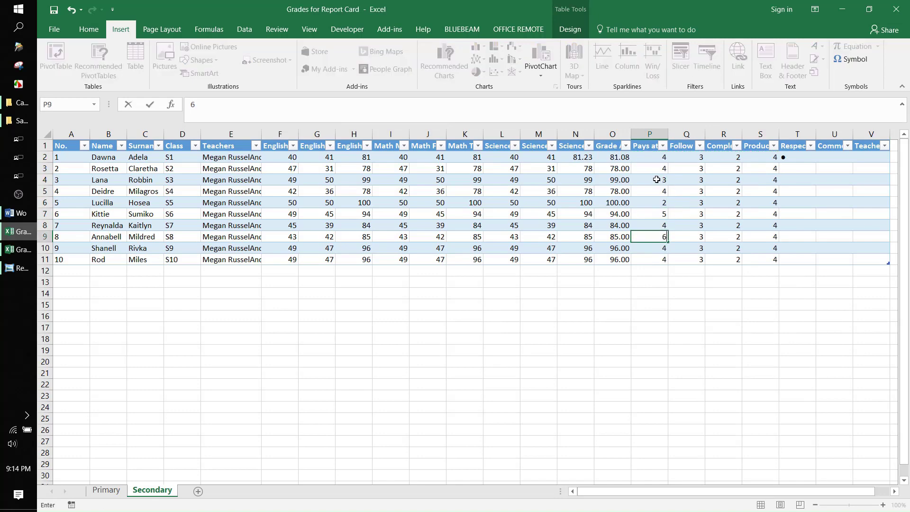
type("1")
key("Down")
key("Down")
type("2")
key("Down")
Set the ratings Q5 to 1, Q7 to 2, Q8 to 4, R6 to 1, R7 to 3 and R10 to 4
key("4")
key("Right")
key("Up")
key("Up")
key("1")
key("Down")
key("3")
key("Down")
key("Down")
key("Down")
key("4")
key("Right")
key("Up")
key("Up")
key("Up")
key("Up")
key("Up")
key("Up")
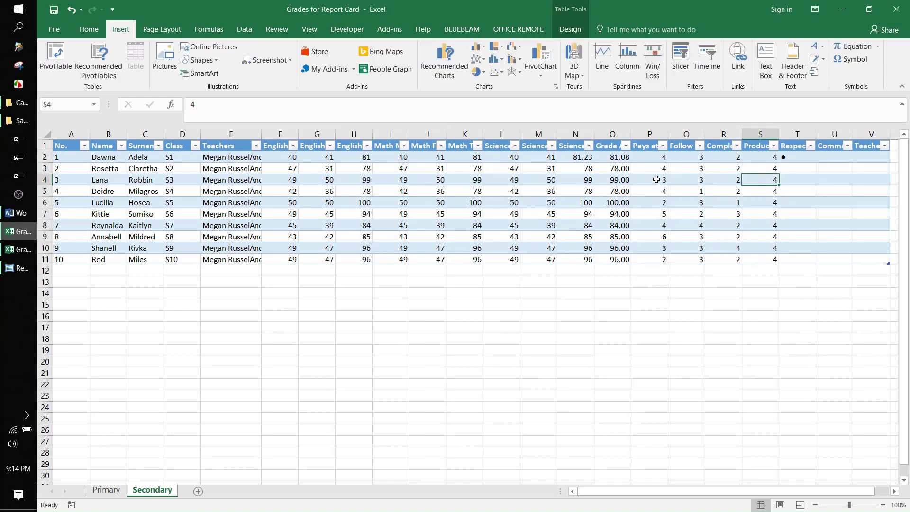
key("Down")
key("Right")
Switch to Chrome, search the web for "star symbol" and copy the black star character
left_click(800, 146)
left_click(791, 159)
left_click(795, 168)
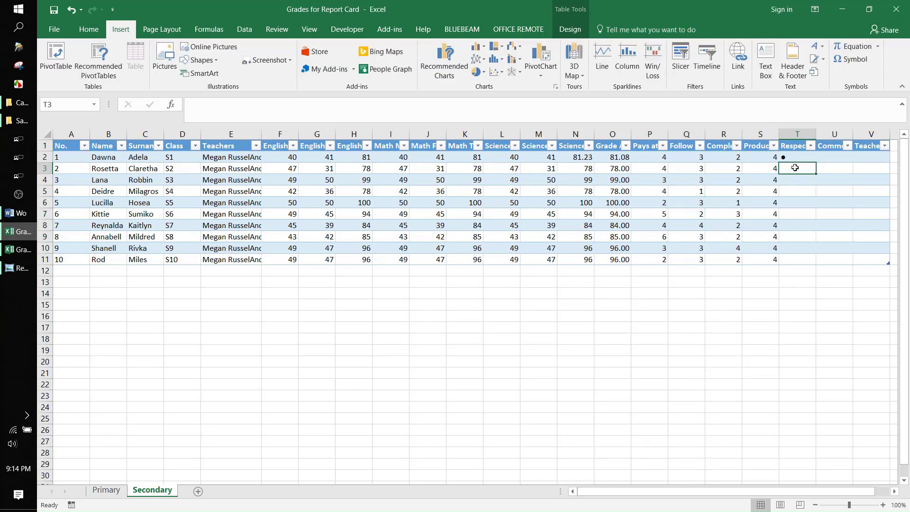
left_click(18, 9)
left_click(241, 47)
type("star symbol")
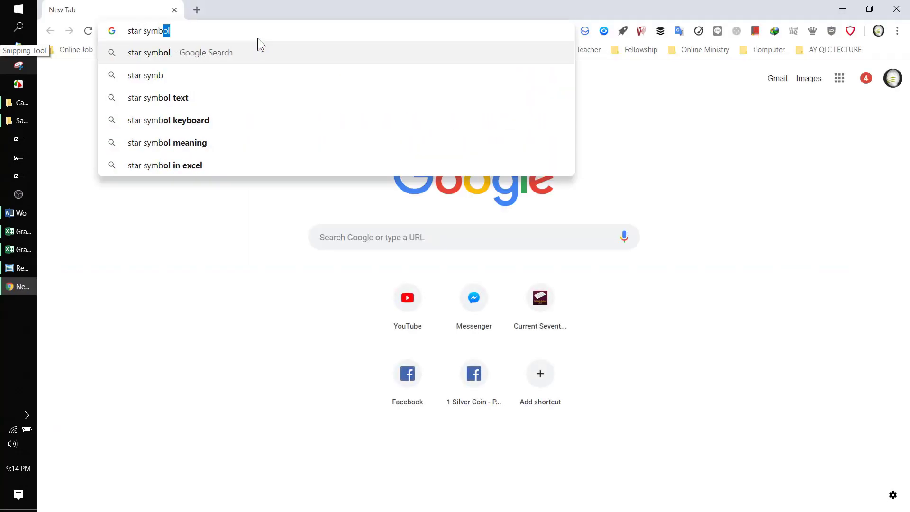
key("Return")
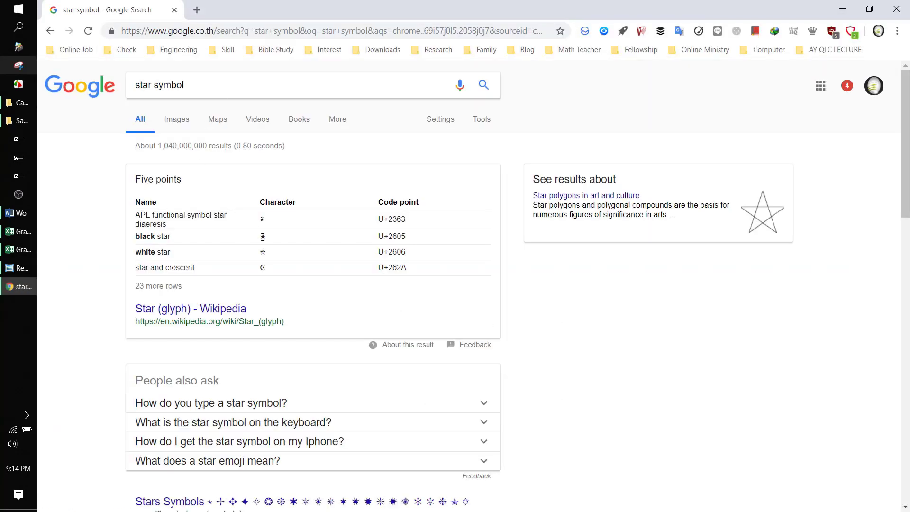
double_click(263, 236)
right_click(263, 236)
left_click(279, 244)
Return to the Excel grades workbook, paste the star into T3 and fill it down to T11
left_click(18, 232)
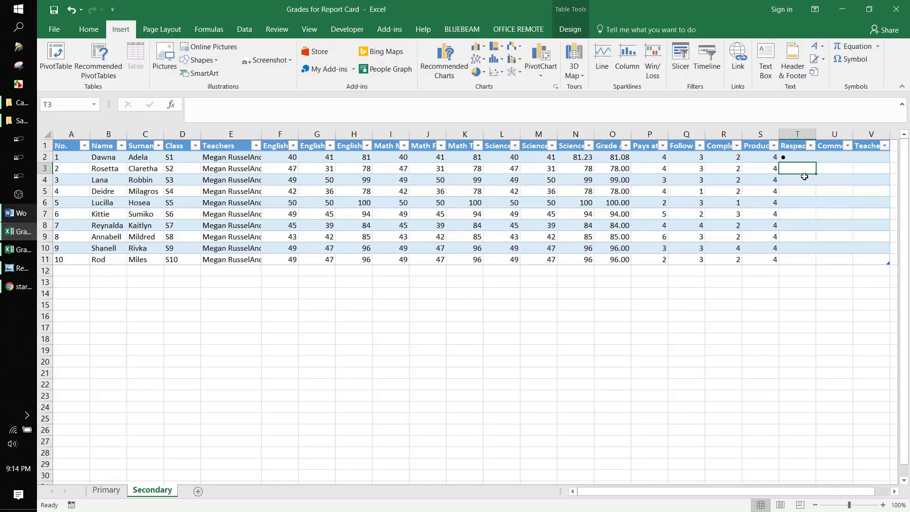
key("ctrl+v")
left_click_drag(816, 174, 817, 263)
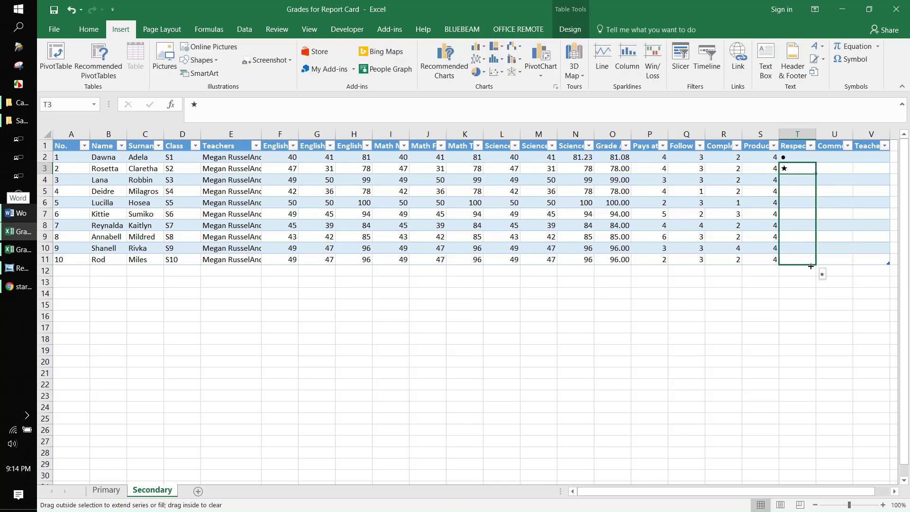
Enter the comment "She is a good student." with "Great in arts." on a second line in U2
left_click(844, 157)
type("sh")
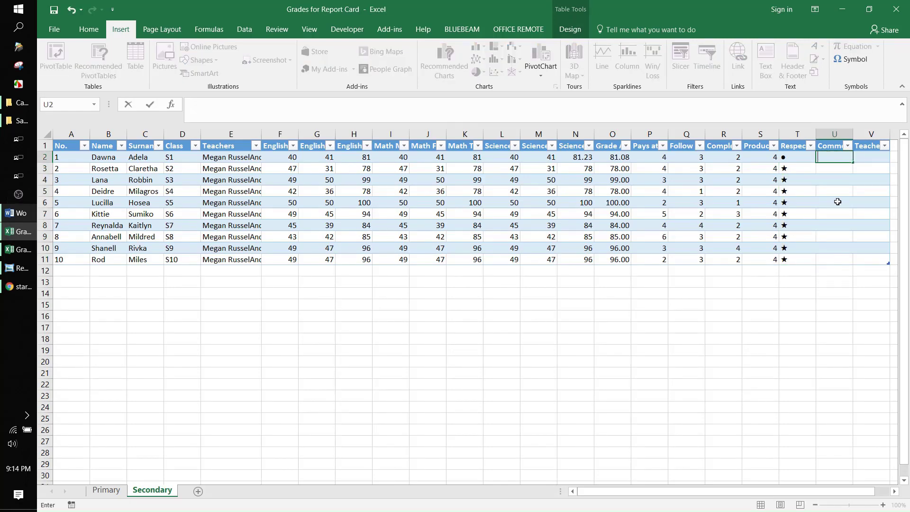
key("BackSpace")
key("BackSpace")
type("She")
key("BackSpace")
key("BackSpace")
key("BackSpace")
type("She is a good student.")
left_click(473, 106)
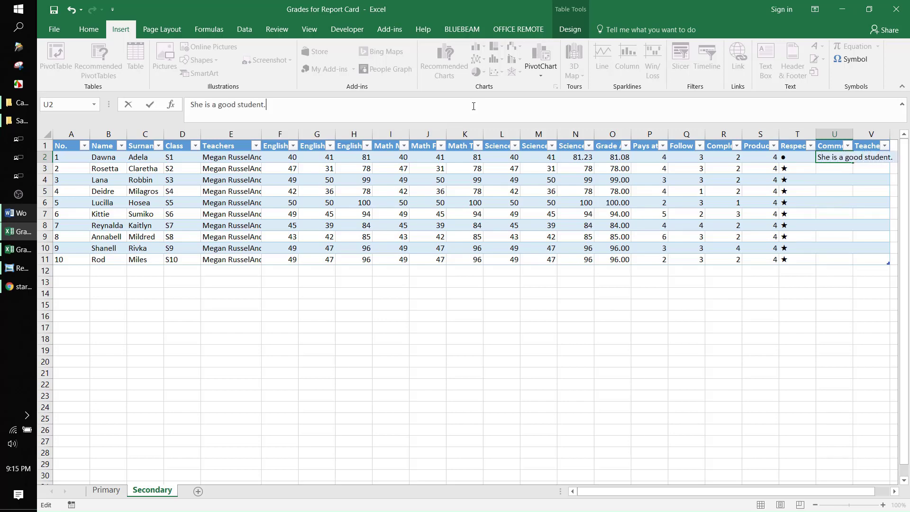
key("alt+Return")
type("Gr")
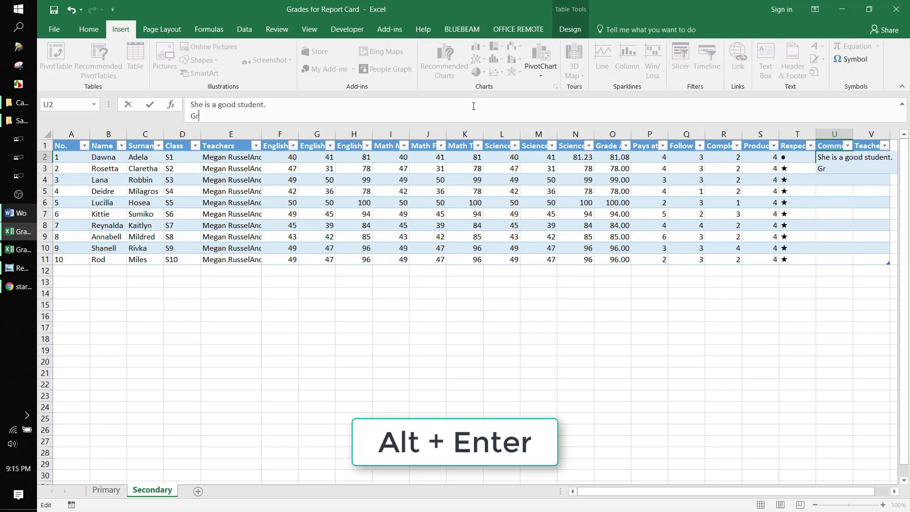
type("eat in arts.")
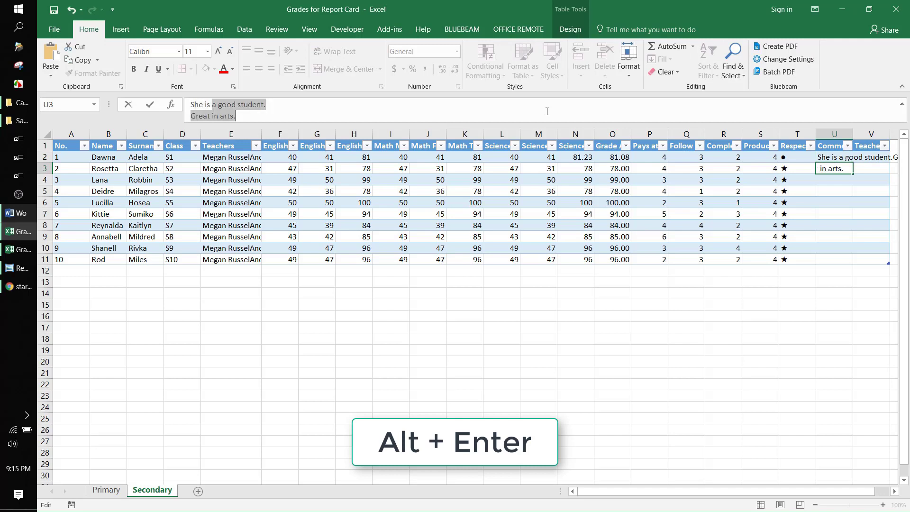
Enter the comment "She is intelligent. She is good in Math." in U3 and review the two-line comment in U2
type("intelligent,")
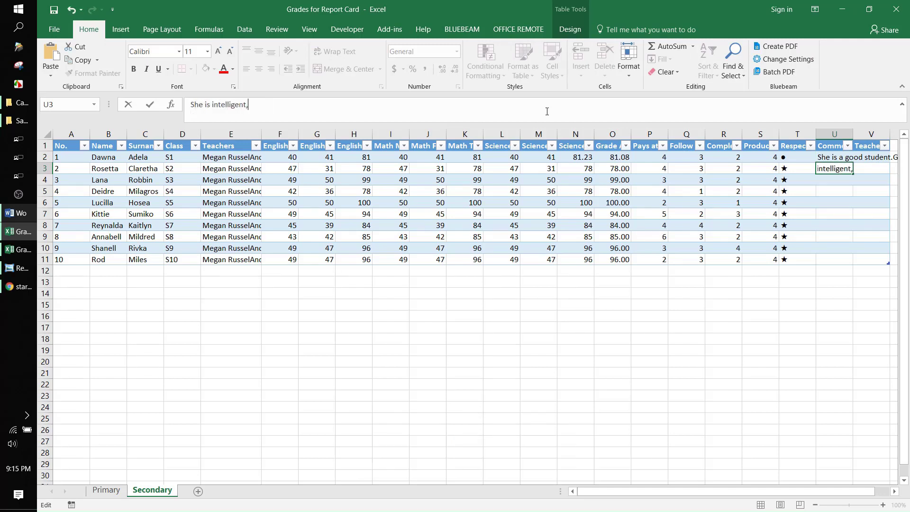
key("BackSpace")
type(". She is good in Math.")
triple_click(350, 103)
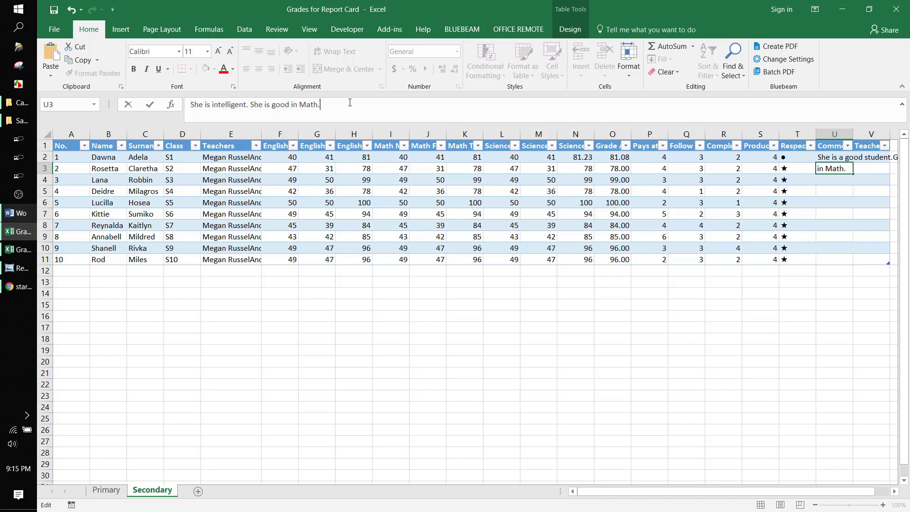
key("Return")
left_click(836, 159)
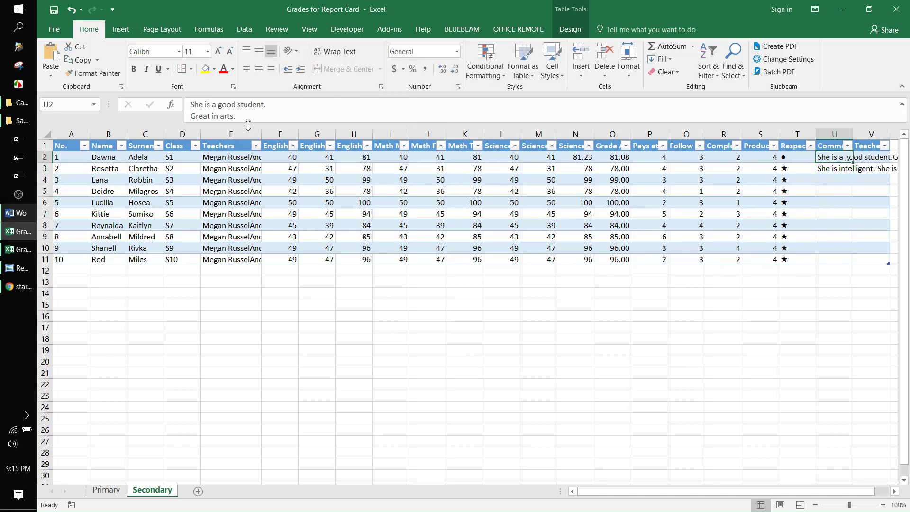
triple_click(247, 118)
Enter the comments "Brave." in U4 and "Caring student." in U5
left_click(836, 180)
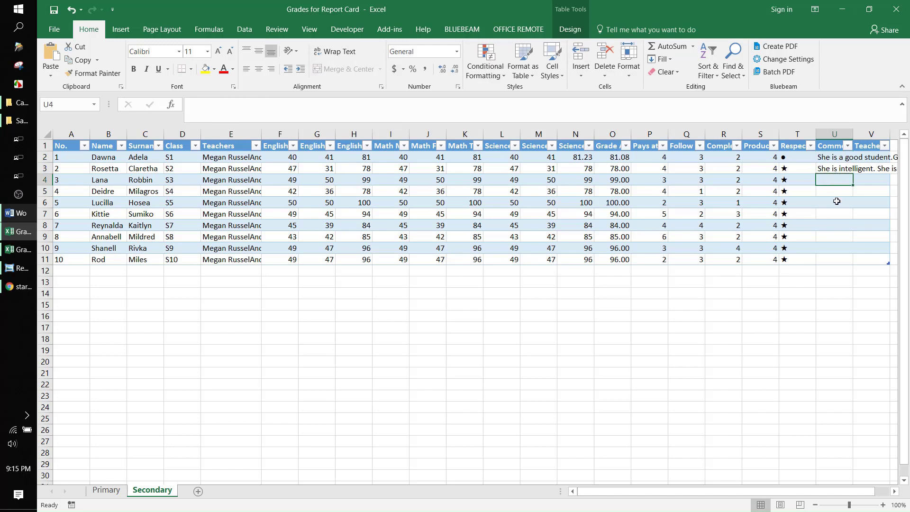
left_click(365, 107)
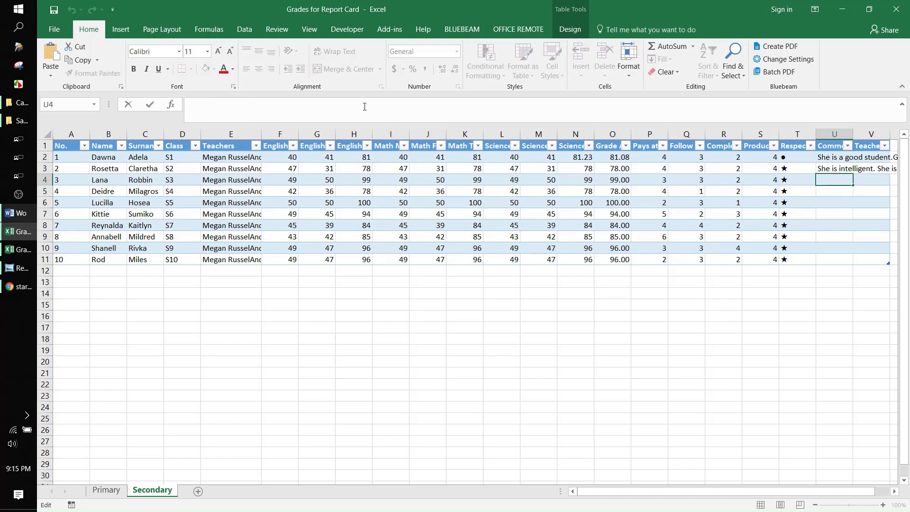
type("Brave.")
key("Return")
left_click(365, 106)
type("Carin")
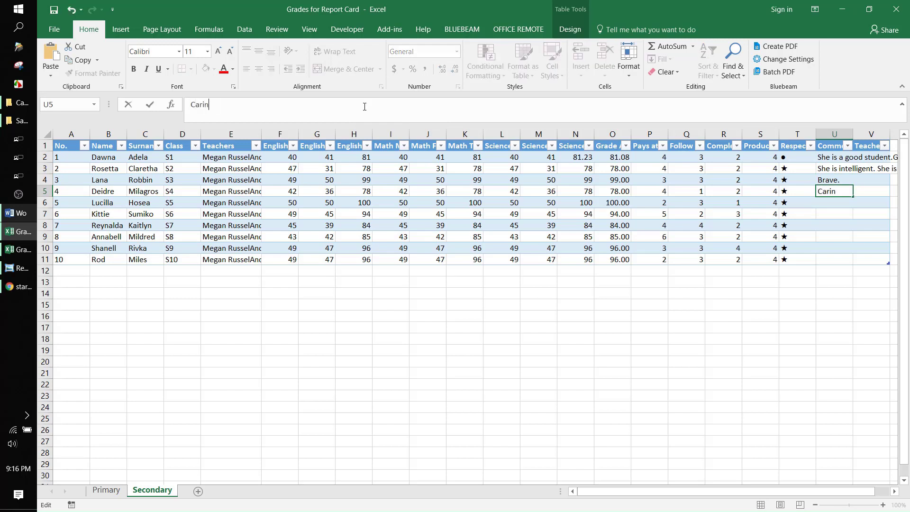
type("g student.")
key("Return")
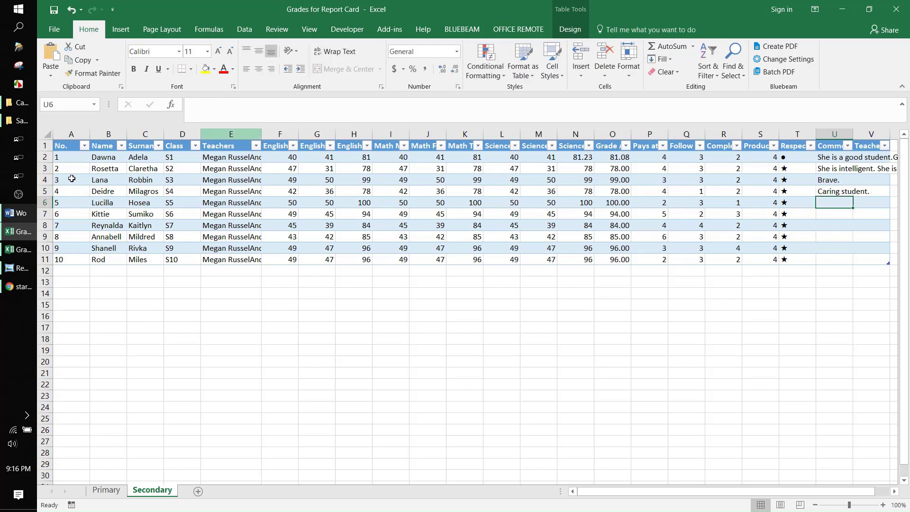
Fill U6, U7 and U8 with sample comments starting "I've tried writing my 750", "And it's just weird having" and "Facebook status"
left_click(365, 107)
type("I've tried writing my 750 words a day on LiveJournal, WordPress, 750words, Tumblr, and all of those other sites designed around posting content online.")
key("Return")
double_click(829, 214)
type("And it's just weird having my private brain dumps out on various sites that are designed to be more social. I don't need to title my entries,")
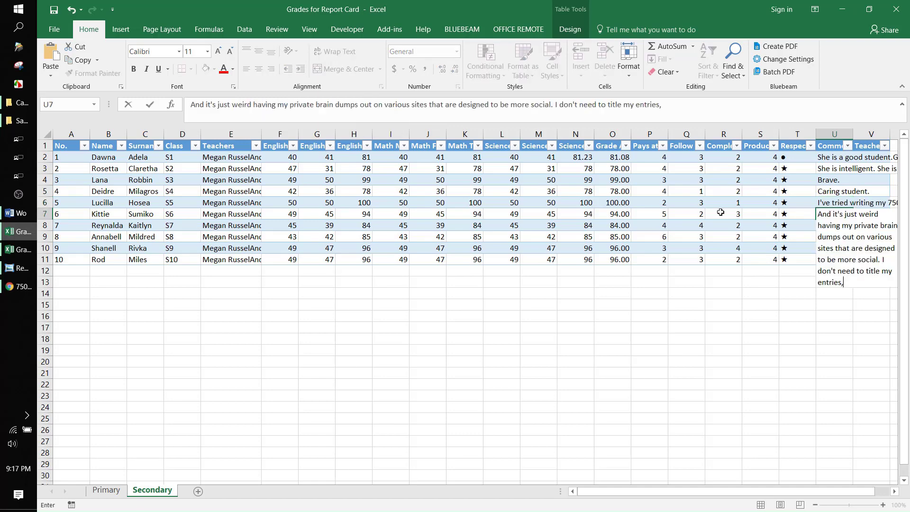
key("Return")
double_click(823, 225)
key("ctrl+v")
key("Return")
Fill U9, U10 and U11 with sample comments starting "I looked this up.", "Of course if 750words.com" and "It really just comes"
double_click(823, 236)
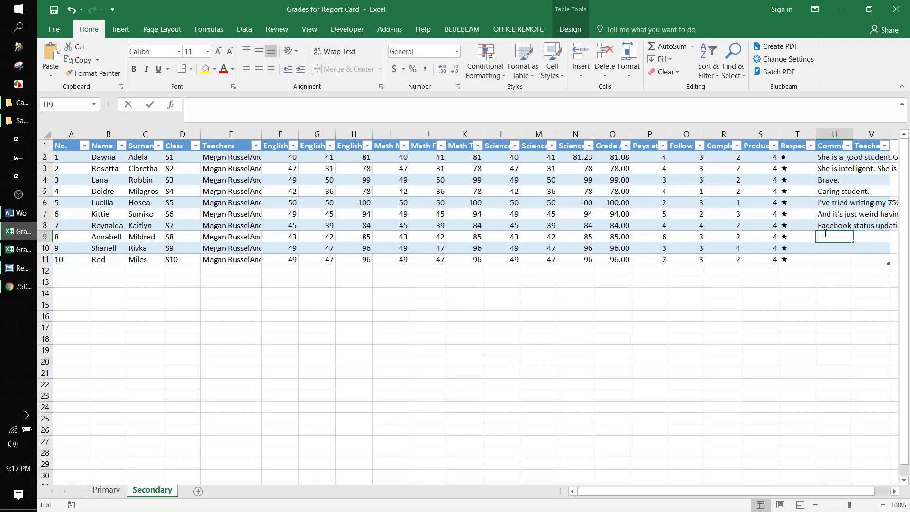
key("ctrl+v")
key("Return")
double_click(824, 248)
type("Of course if 750words.com hadn't been available, I would've totally found a way to prove that 249")
key("Return")
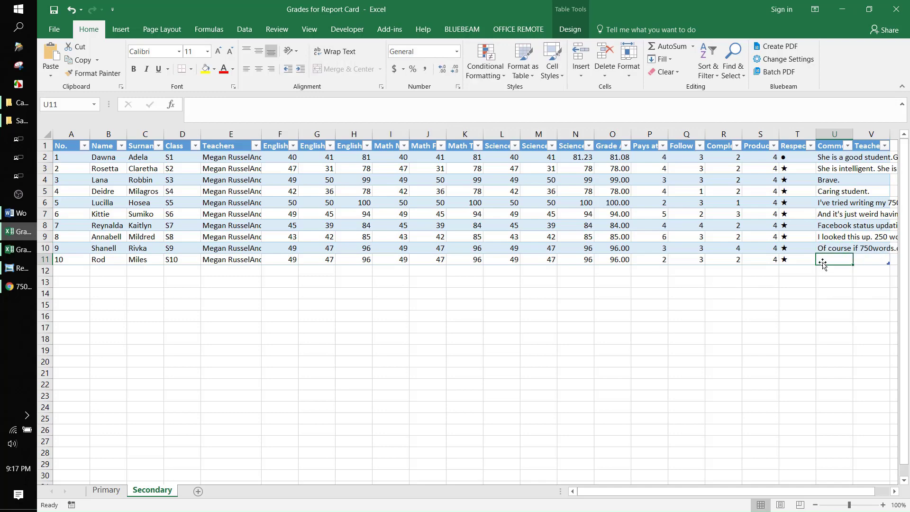
double_click(823, 263)
key("ctrl+v")
key("Return")
Enter the teacher's name in V2 and fill it down the column to V11
left_click(863, 158)
left_click(465, 116)
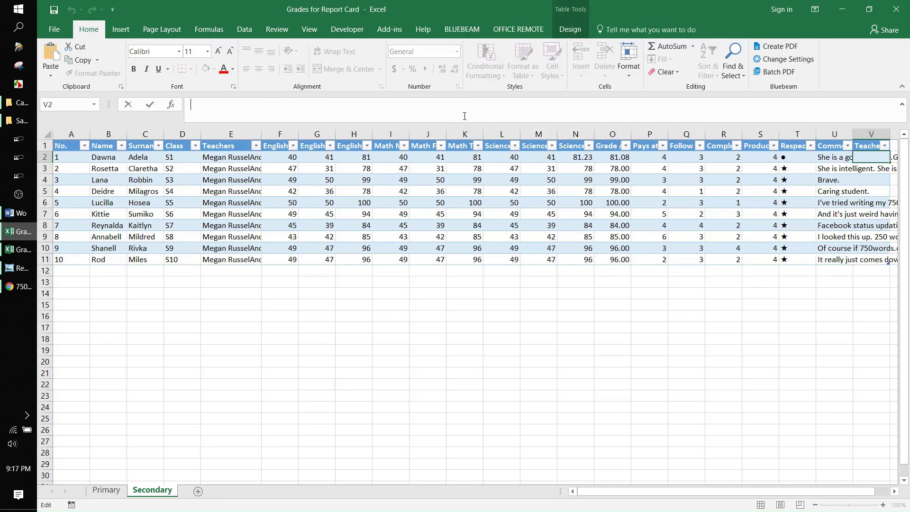
type("Dan Hill")
key("Return")
left_click(870, 157)
left_click_drag(890, 162, 885, 262)
left_click(760, 293)
Review the English, Math and Science grades in columns F to N and the average formula in O5 and O6
left_click(285, 159)
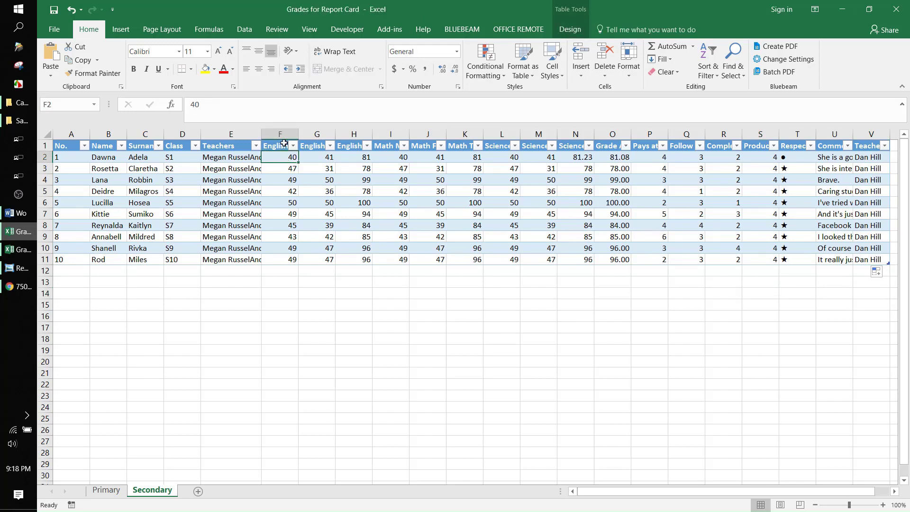
left_click(284, 141)
left_click_drag(284, 142, 610, 146)
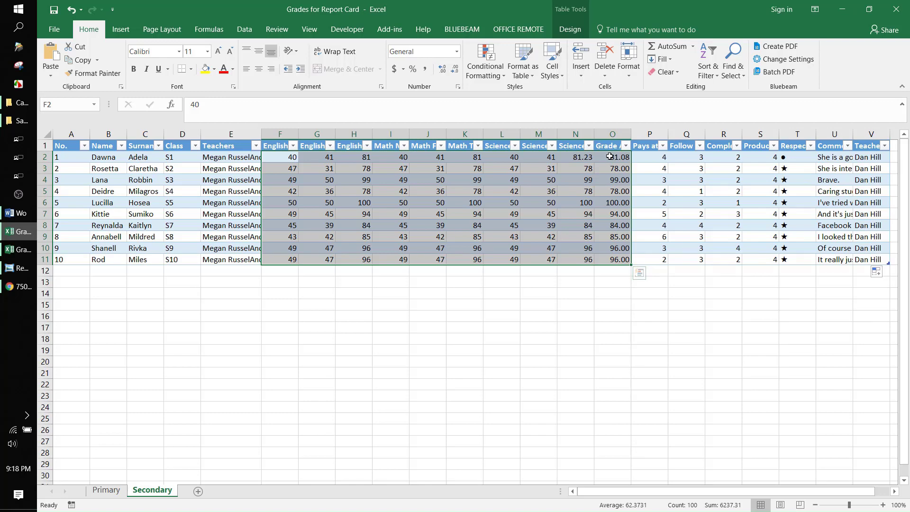
left_click(618, 191)
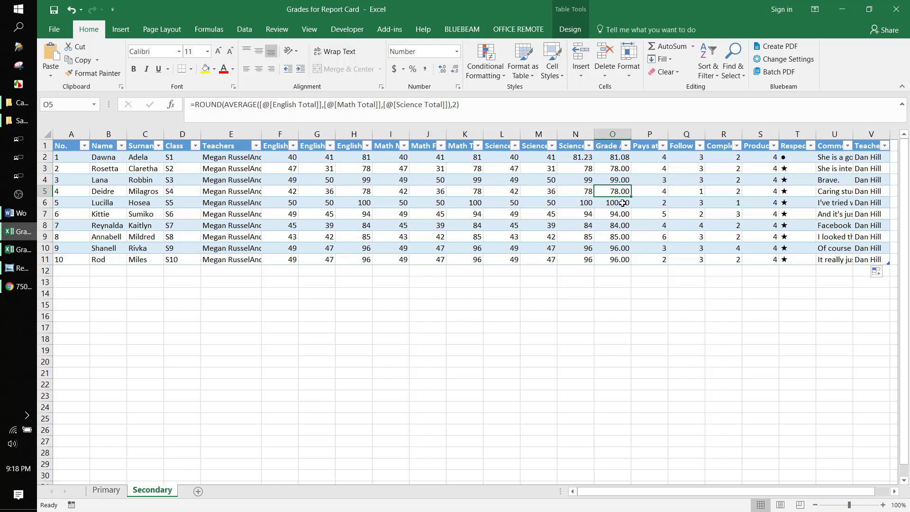
left_click(623, 203)
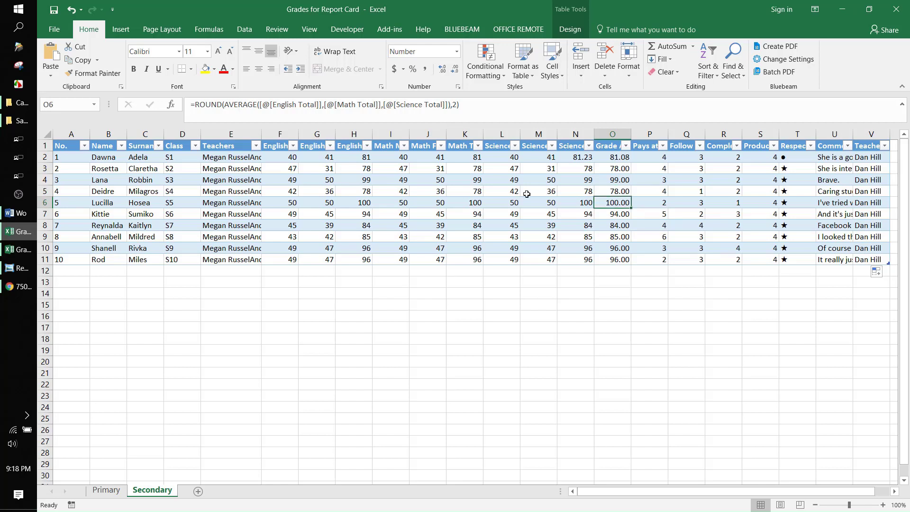
left_click_drag(276, 156, 575, 257)
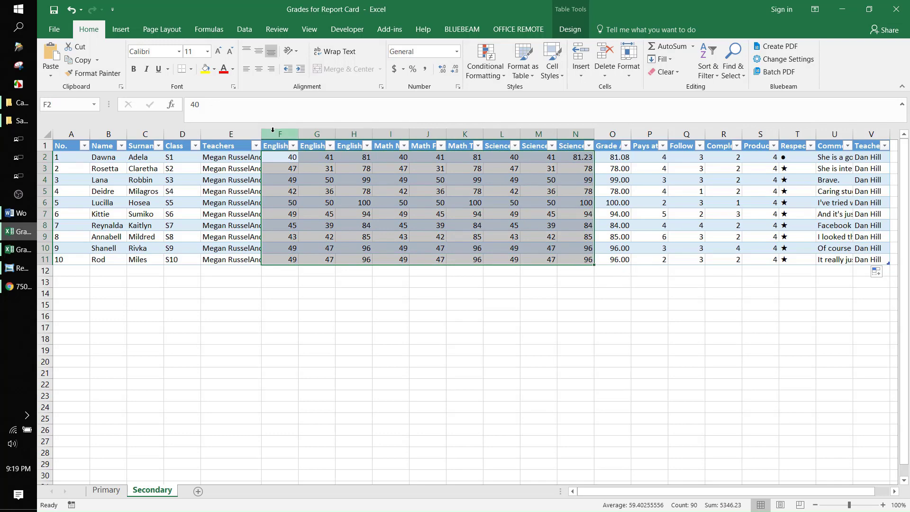
Insert nine blank table columns between the last Science column and the grade average column
left_click_drag(280, 134, 568, 130)
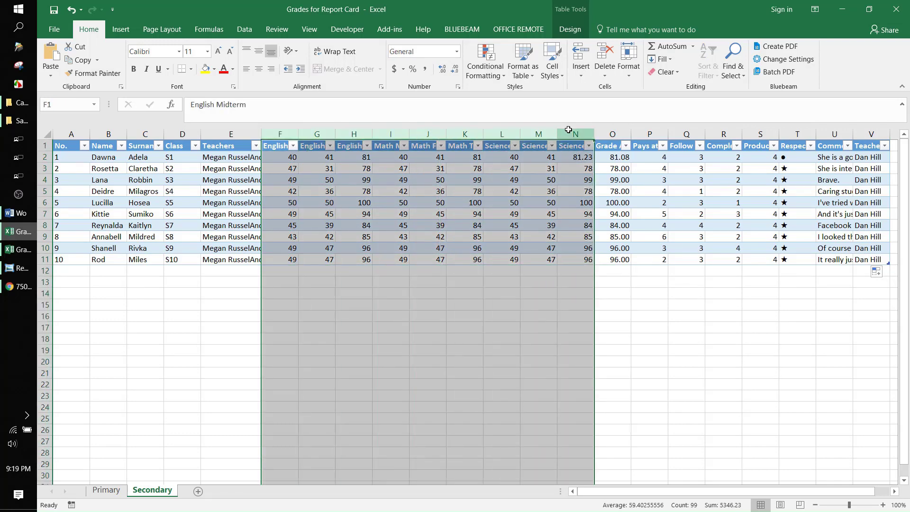
left_click(647, 133)
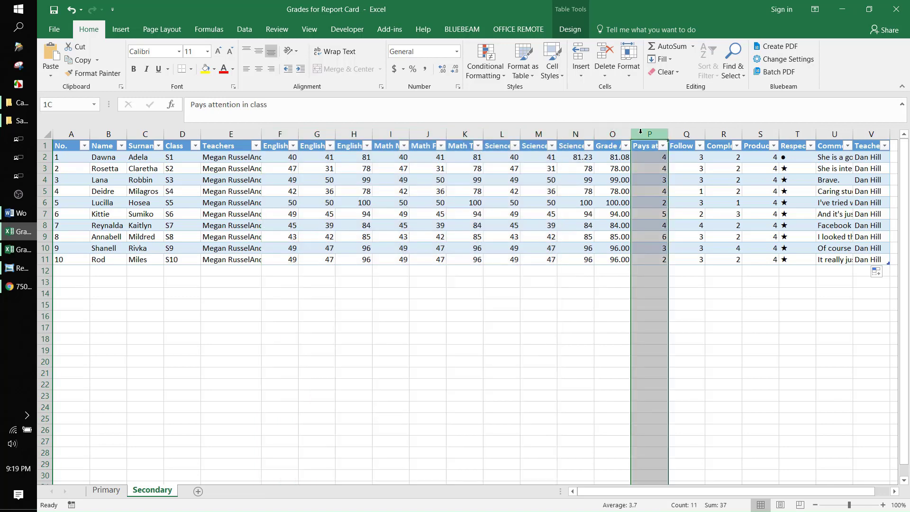
left_click(613, 134)
left_click_drag(575, 134, 287, 135)
left_click_drag(613, 134, 642, 131)
left_click_drag(642, 131, 871, 133)
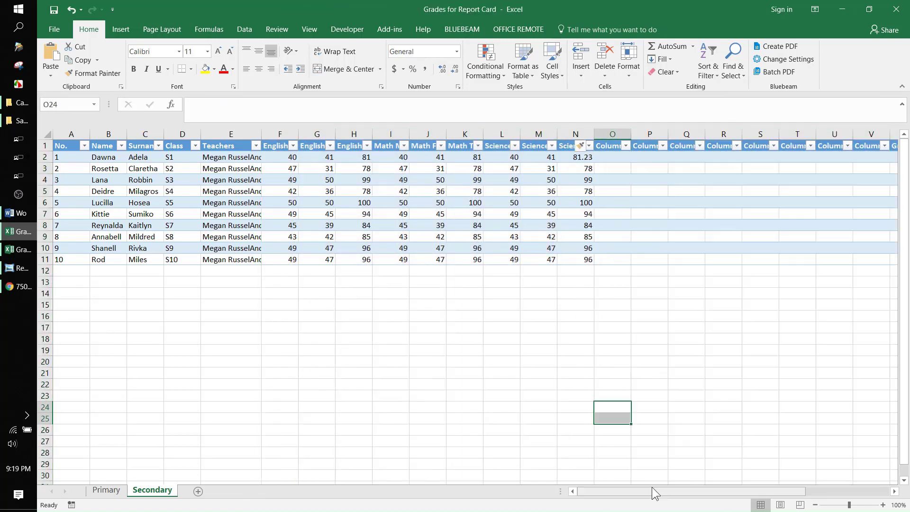
left_click_drag(655, 493, 706, 493)
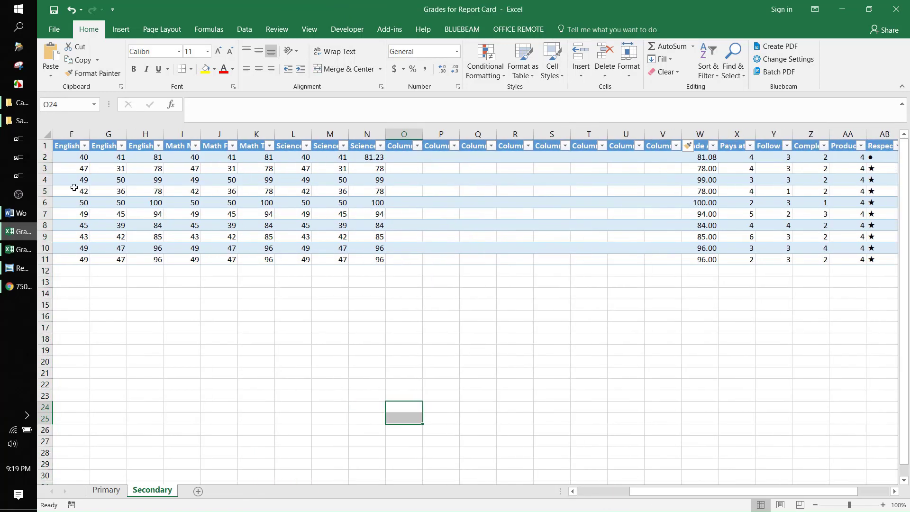
left_click(588, 236)
Name the first three new columns EM, EF and ET in O1, P1 and Q1
left_click(403, 147)
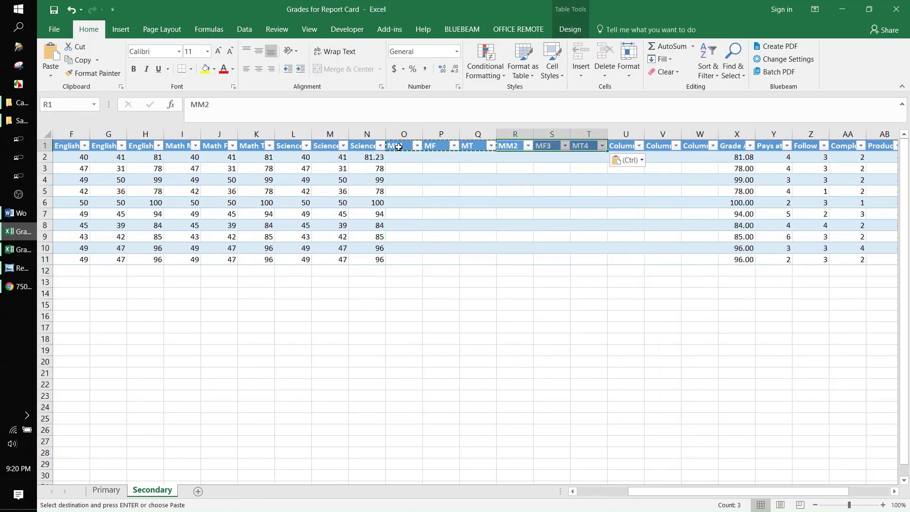
left_click(398, 147)
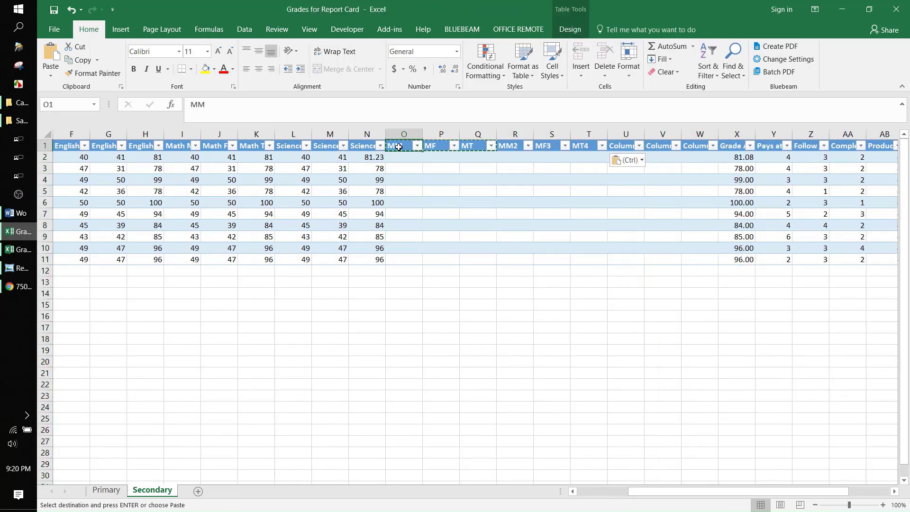
type("EM")
key("Tab")
type("EF")
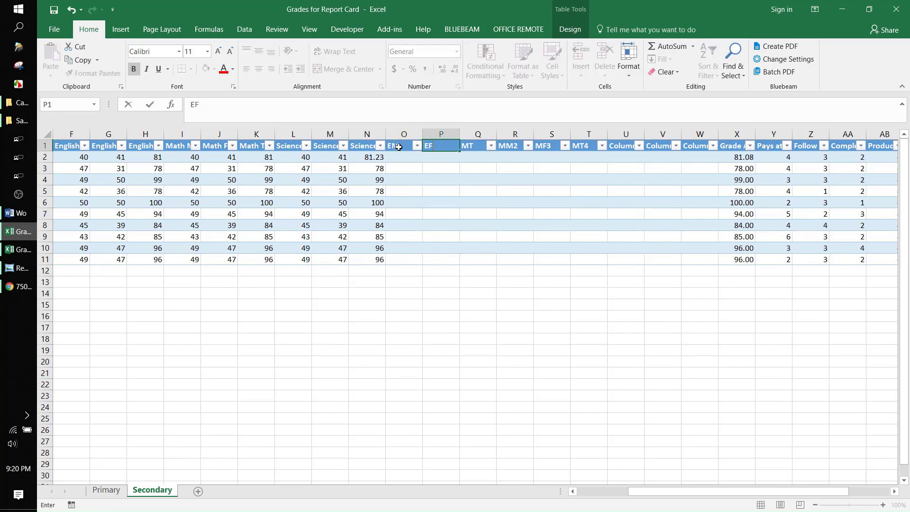
key("Tab")
type("ET")
key("Tab")
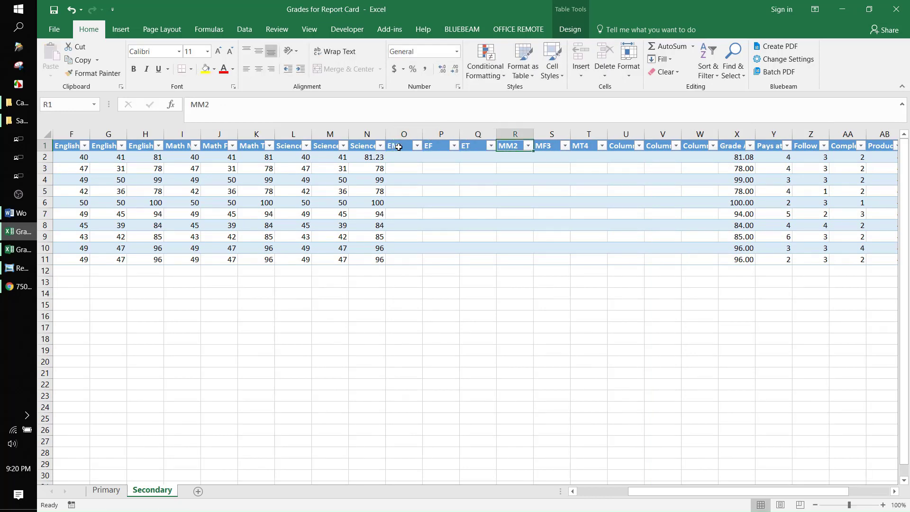
Rename the headers in R1, S1 and T1 to MM, MF and MT by removing their trailing digits
left_click(434, 116)
key("BackSpace")
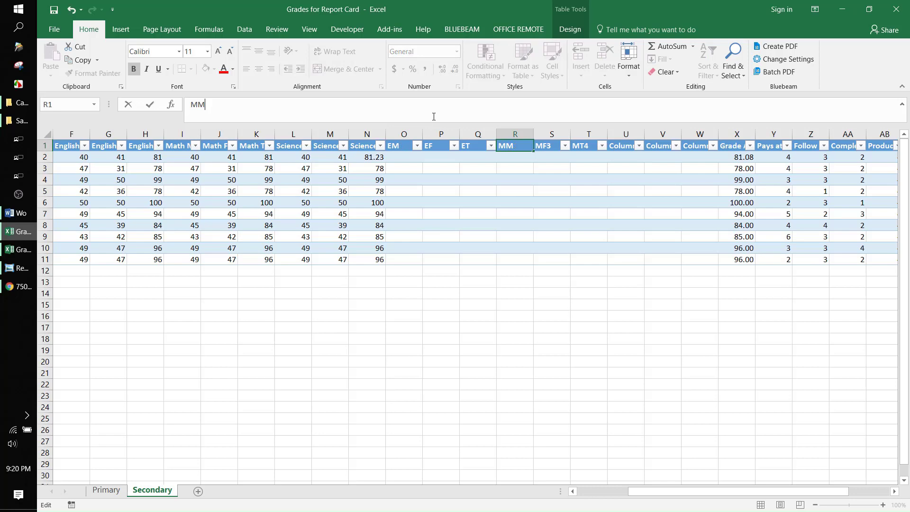
key("Tab")
left_click(434, 116)
key("BackSpace")
key("Tab")
left_click(434, 117)
key("BackSpace")
key("Tab")
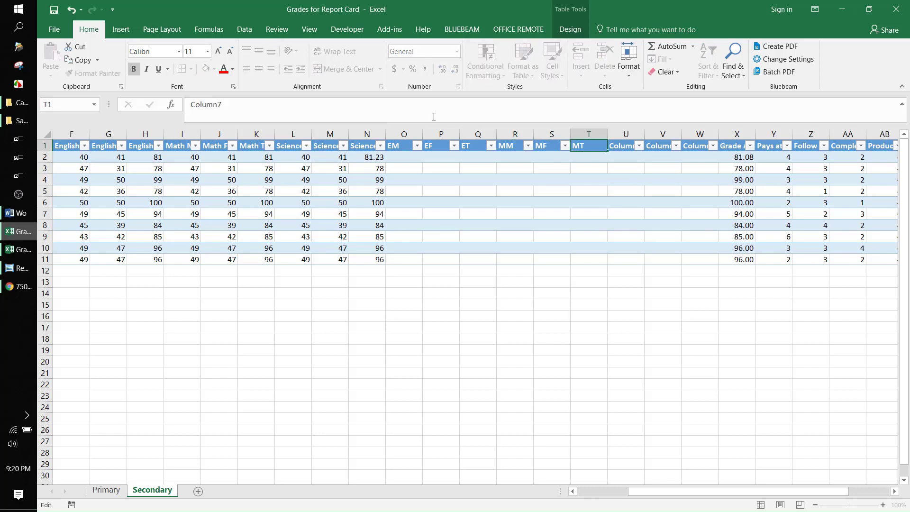
Name the last three new columns SM, SF and ST in U1, V1 and W1
type("SM")
key("Tab")
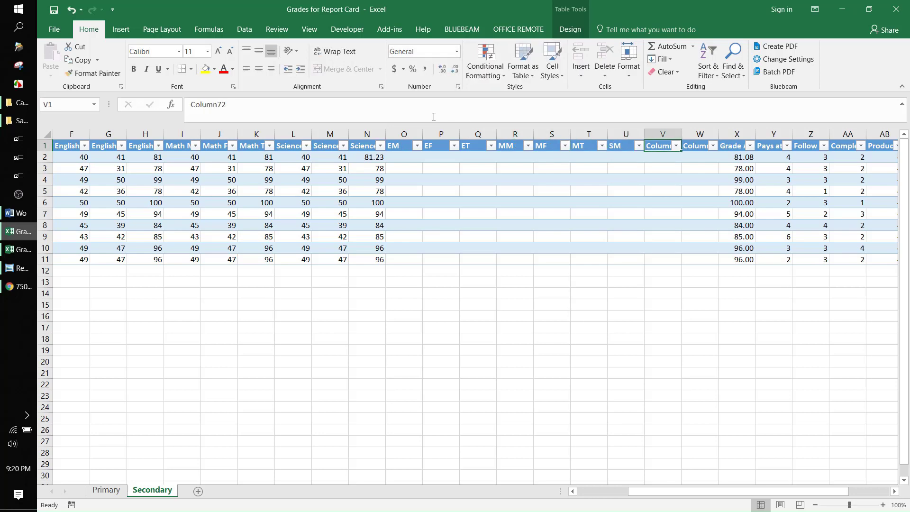
type("SF")
key("Tab")
type("S")
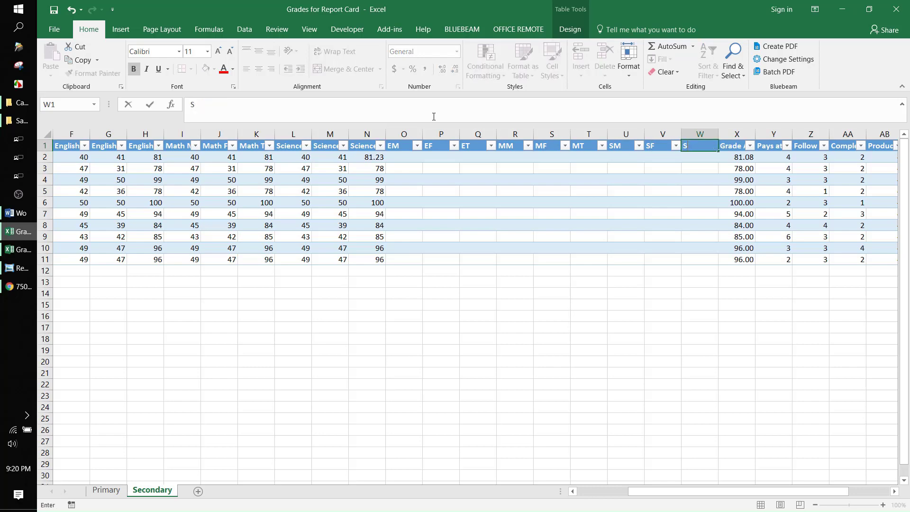
type("T")
key("Return")
Write a ROUND formula in O2 that rounds the English Midterm grade to 2 decimals
left_click(128, 146)
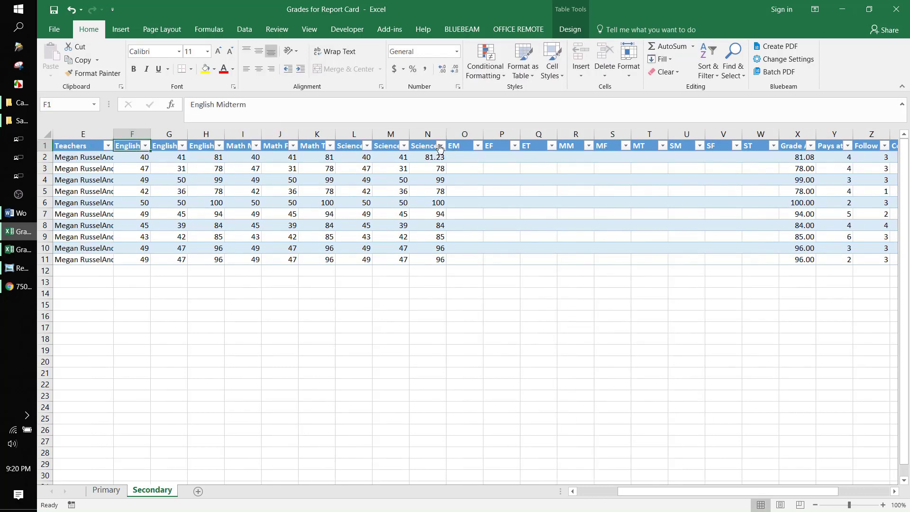
left_click(456, 142)
left_click(453, 157)
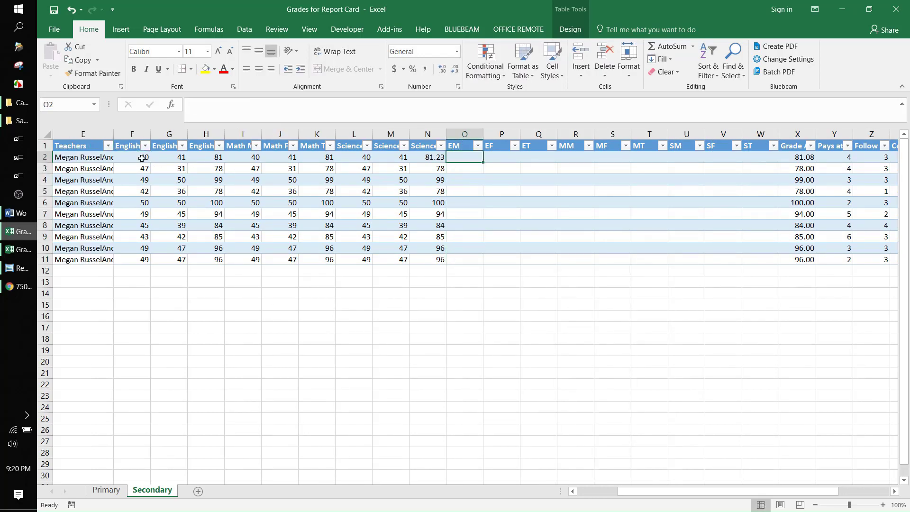
type("=")
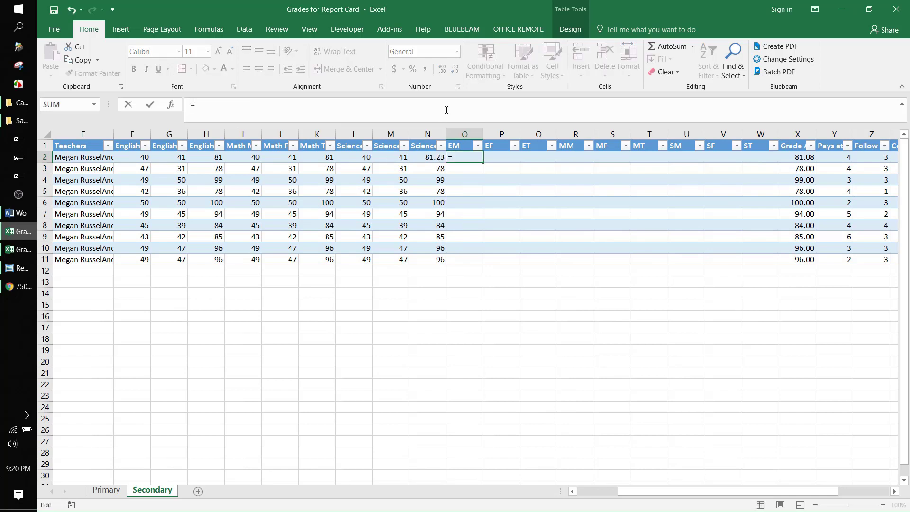
type("round(")
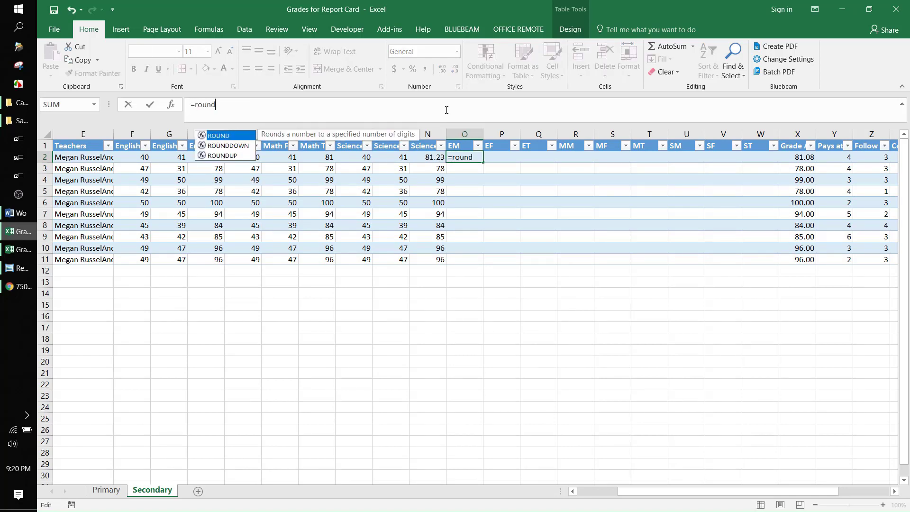
left_click(120, 158)
type(",2")
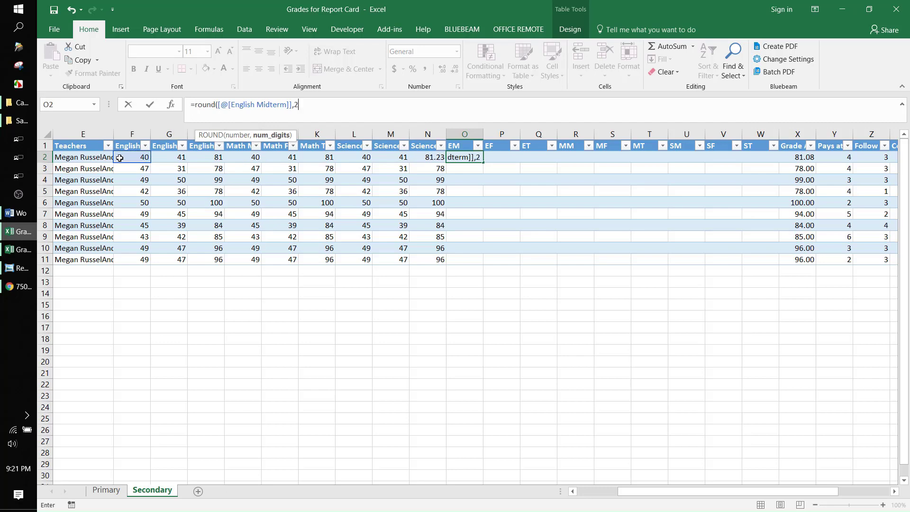
type(")")
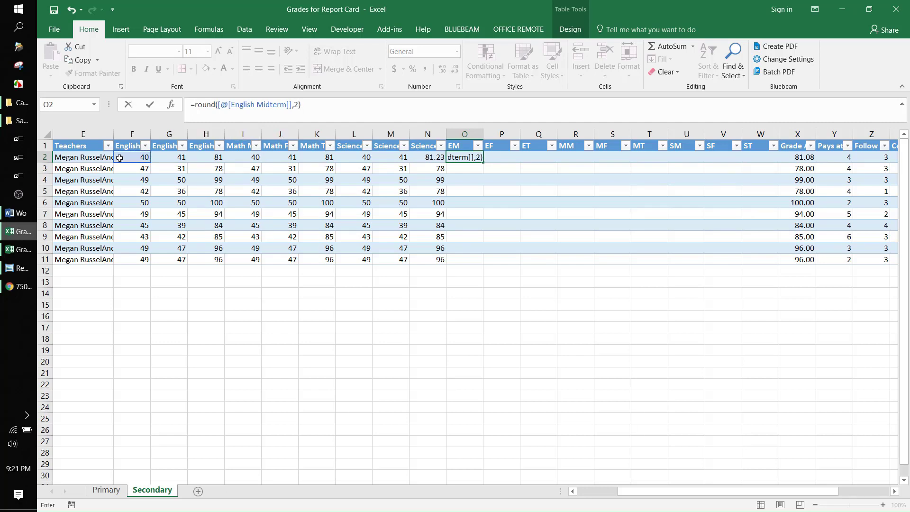
Wrap the O2 formula in TEXT with the format "#.00" and commit it to the EM column
left_click(195, 104)
type("text(")
left_click(324, 104)
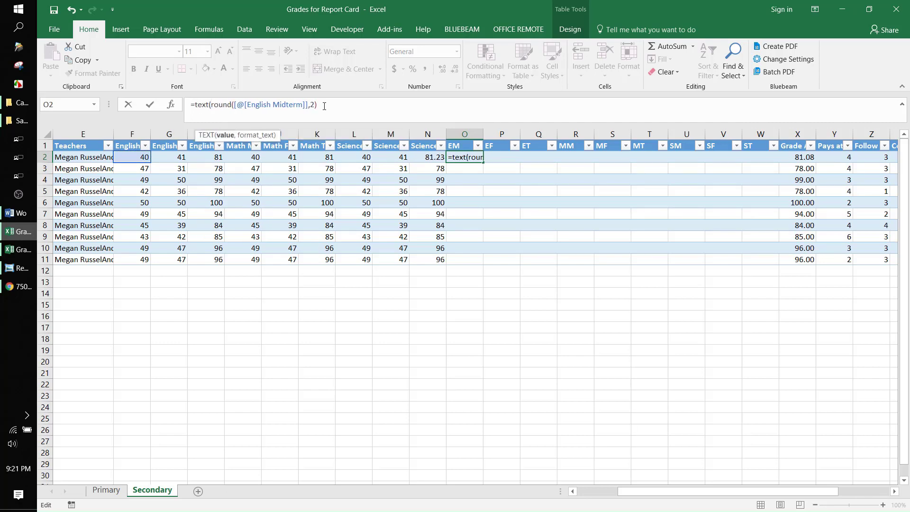
type(",\"#.")
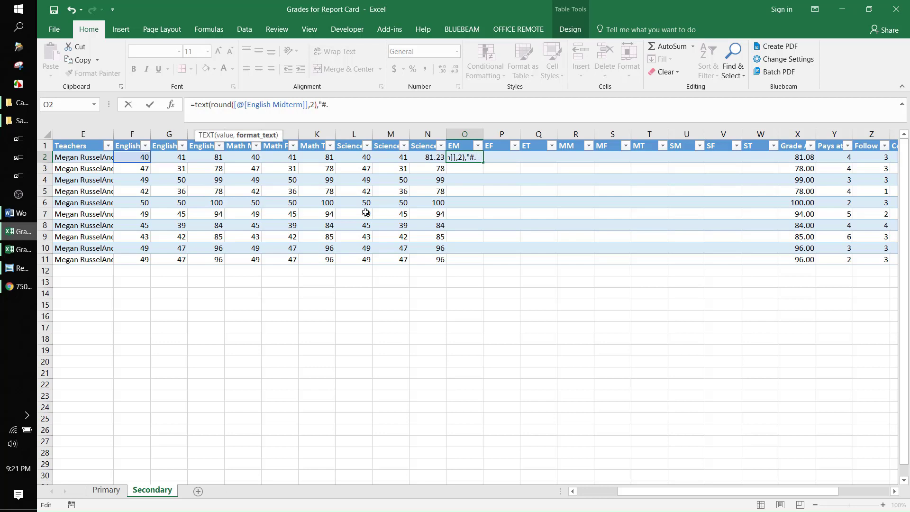
type("00\")")
key("Return")
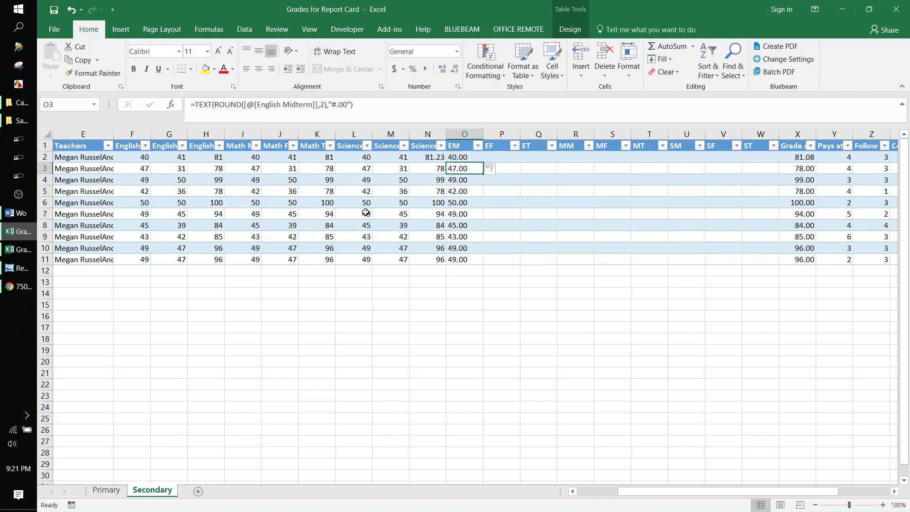
Set the English Midterm grade in F2 to 40.1345 and check the rounded value in O2
left_click(127, 157)
left_click(221, 110)
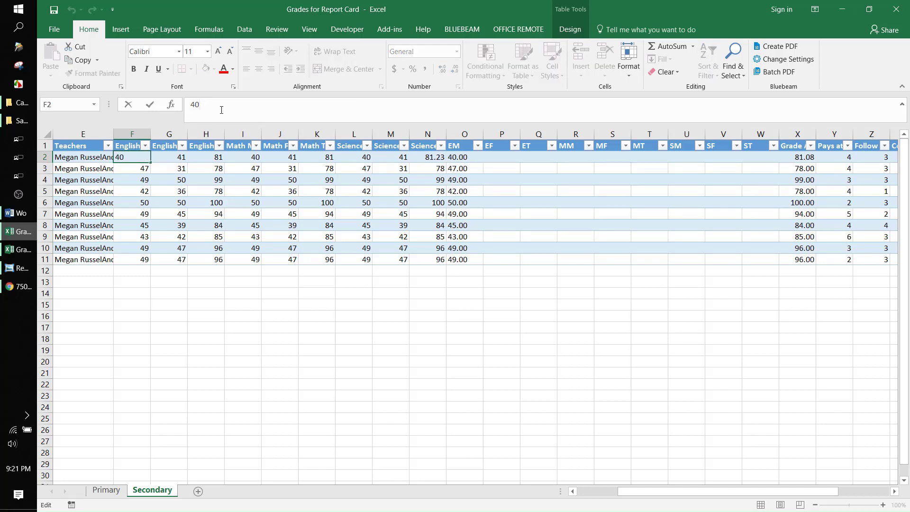
type(".1345")
key("Return")
left_click(136, 158)
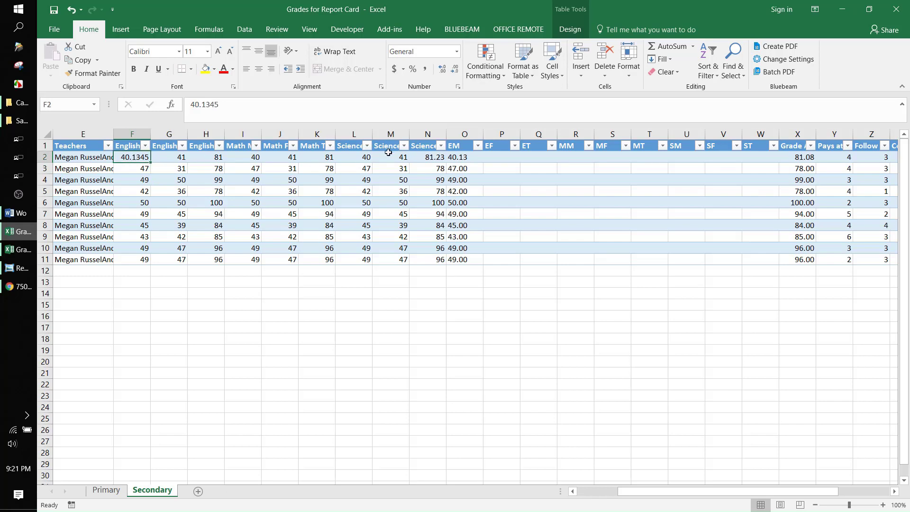
left_click(450, 158)
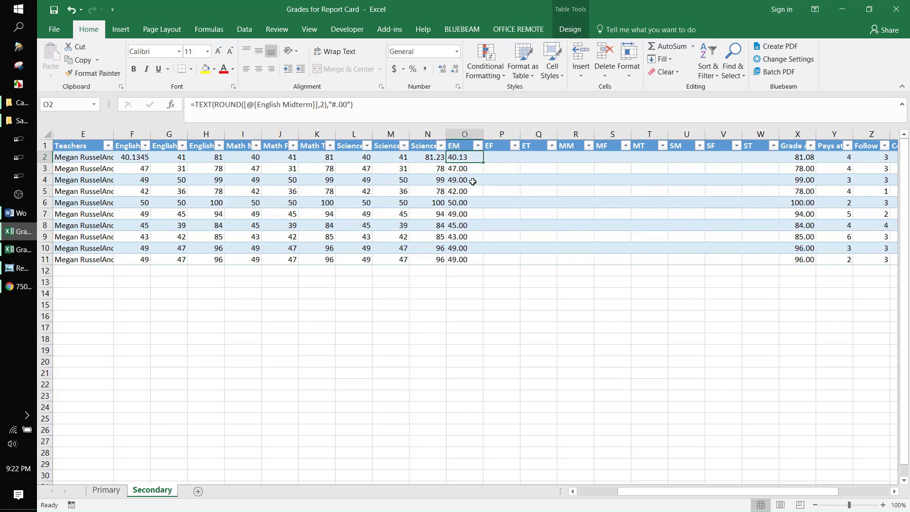
Examine the EM column's results and compare the EF header with the English grade header in G1
left_click(456, 142)
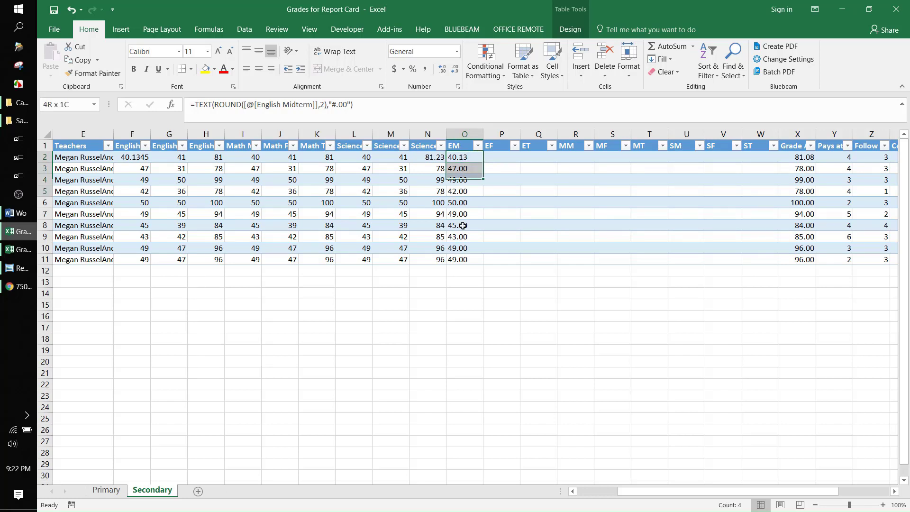
left_click(463, 157)
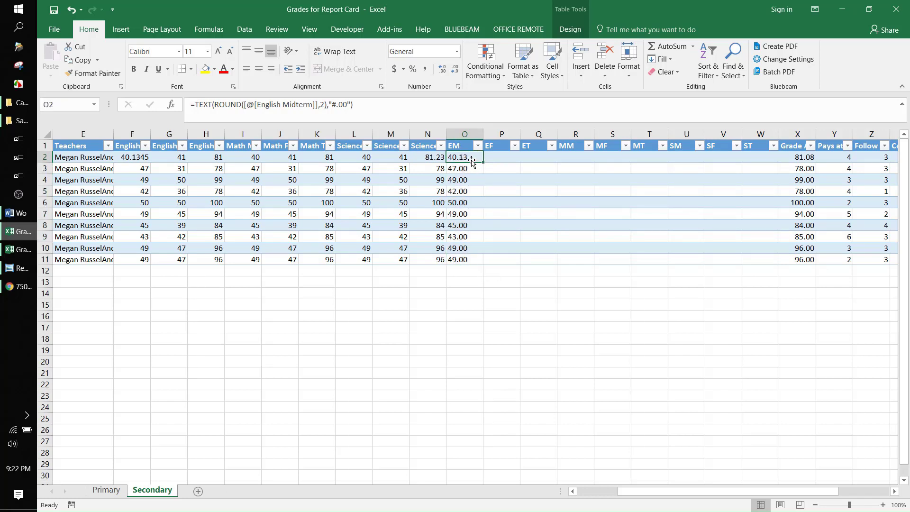
left_click_drag(473, 156, 466, 259)
left_click(464, 159)
left_click(493, 145)
left_click(164, 145)
Copy the O2 formula text into P2 and replace its English Midterm reference with the grade in G2
left_click(463, 157)
left_click_drag(355, 105, 154, 108)
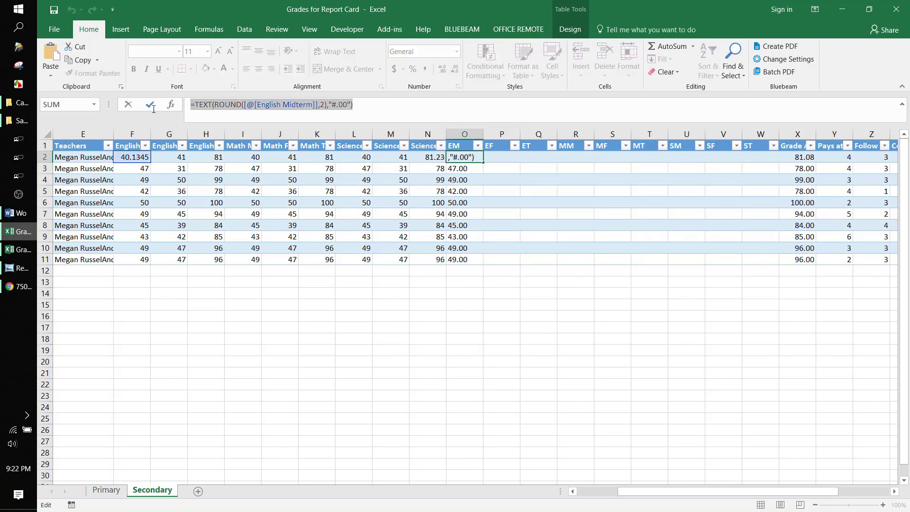
key("ctrl+c")
key("Escape")
left_click(500, 157)
left_click(281, 103)
key("ctrl+v")
left_click(258, 135)
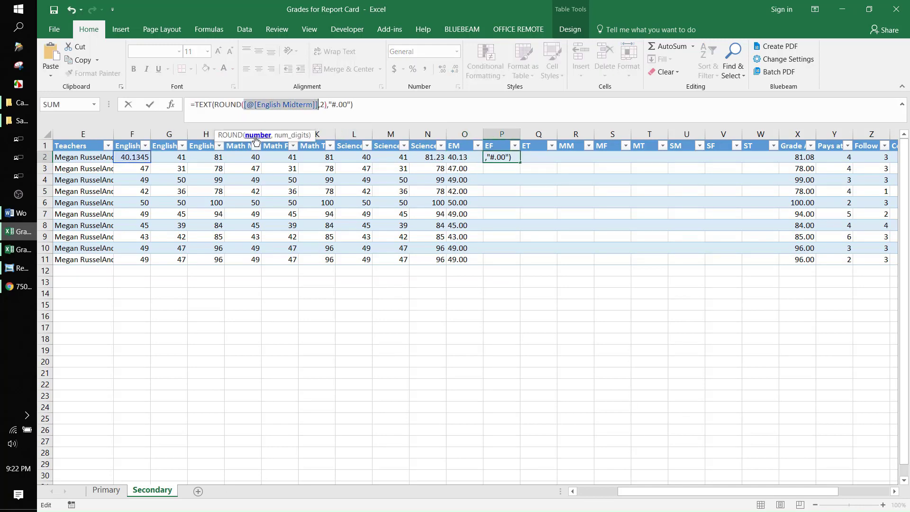
left_click(162, 159)
key("Return")
Paste the same formula into Q2 and replace its grade reference with the English Total in H2
left_click(538, 157)
left_click(281, 105)
key("ctrl+v")
left_click(257, 135)
left_click(203, 157)
key("Return")
Enter the same rounded text formula across R2 to W2, pointing each one to its matching Math or Science grade
left_click(576, 157)
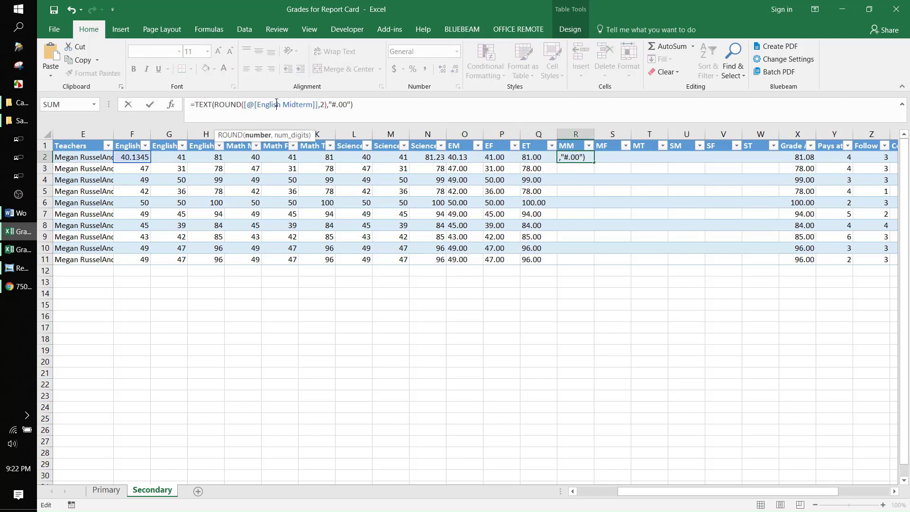
key("Tab")
type("=")
key("ctrl+v")
left_click(257, 135)
left_click(354, 157)
key("Tab")
type("=")
key("ctrl+v")
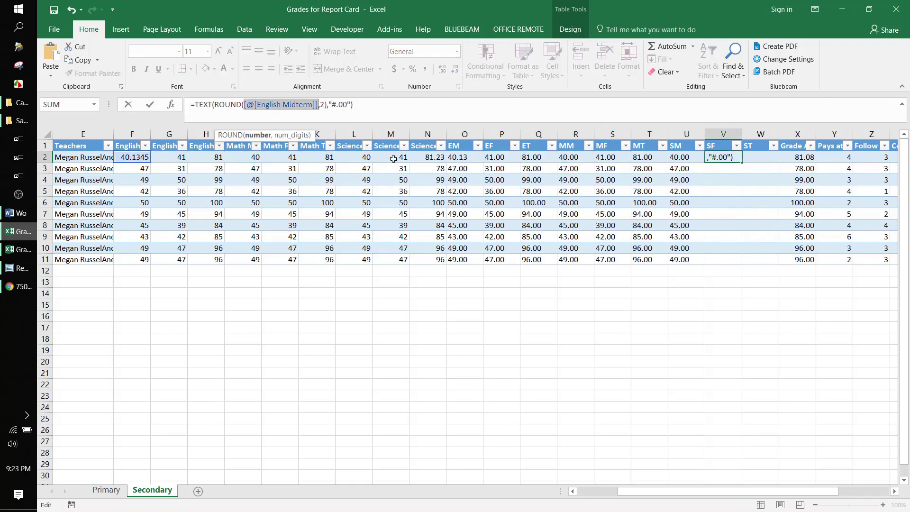
Wrap the Grade Average formula in X2 in a TEXT function with the format "#.00"
double_click(800, 157)
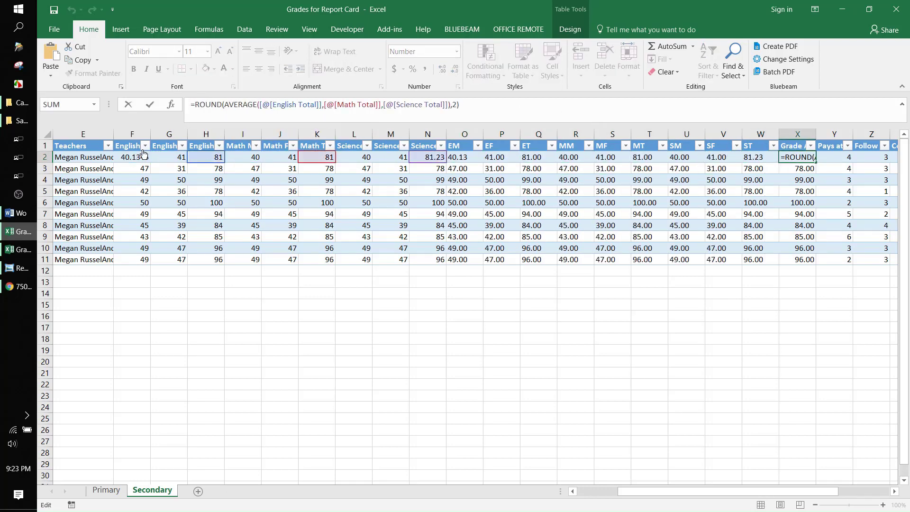
left_click(195, 105)
type("text(")
left_click(478, 104)
type(",\"#.00\")")
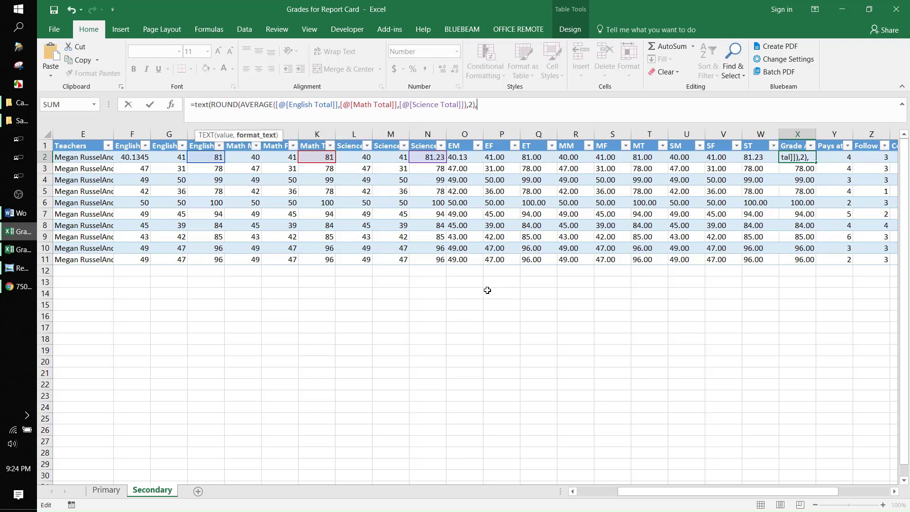
key("Return")
left_click(803, 158)
Hide the text grade columns O through W (EM to ST) and close the grades workbook
left_click_drag(464, 134, 748, 132)
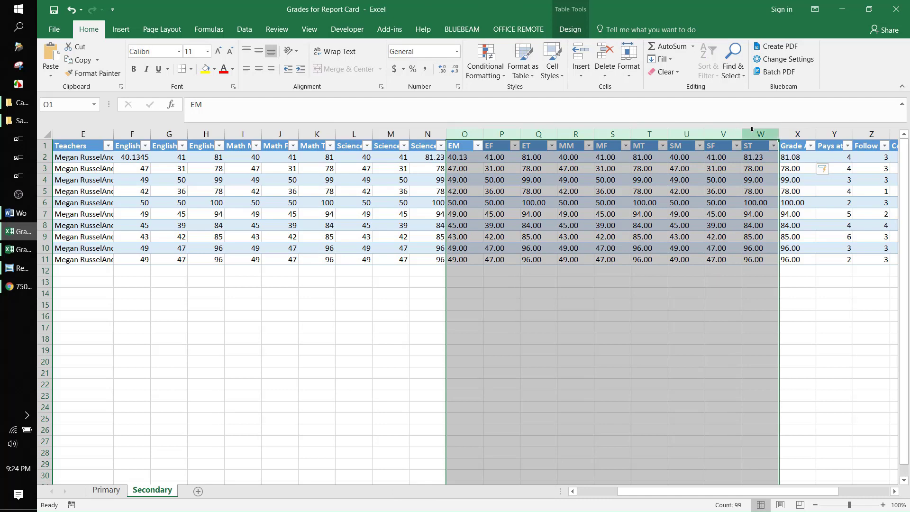
right_click(752, 133)
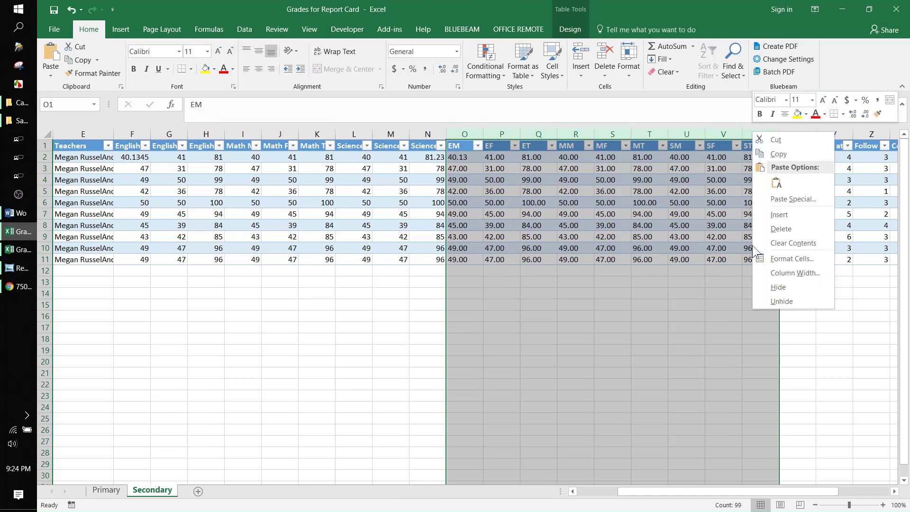
left_click(778, 287)
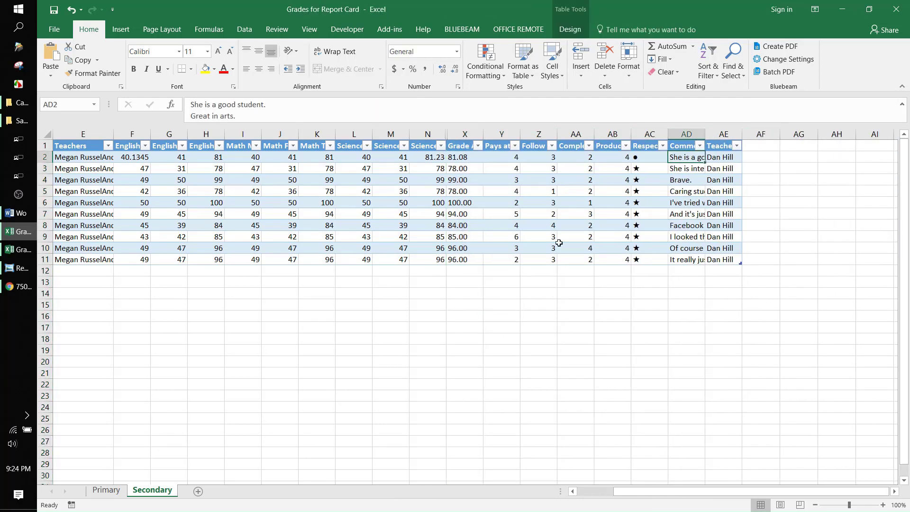
left_click(465, 312)
left_click(896, 9)
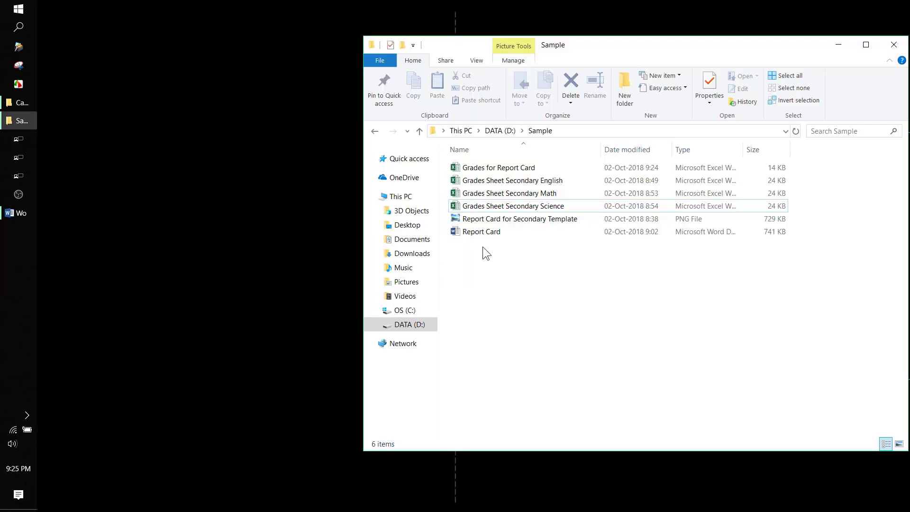
Open the Report Card document in Word and draw a text box about 0.83" by 0.47" with no fill over the No. line
double_click(481, 231)
left_click(121, 28)
left_click(632, 60)
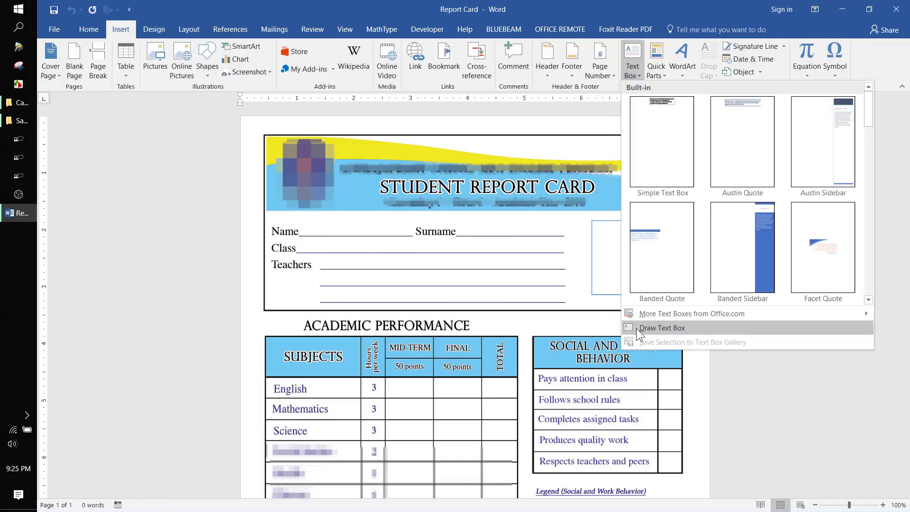
left_click(639, 328)
left_click_drag(641, 137, 687, 162)
left_click(336, 47)
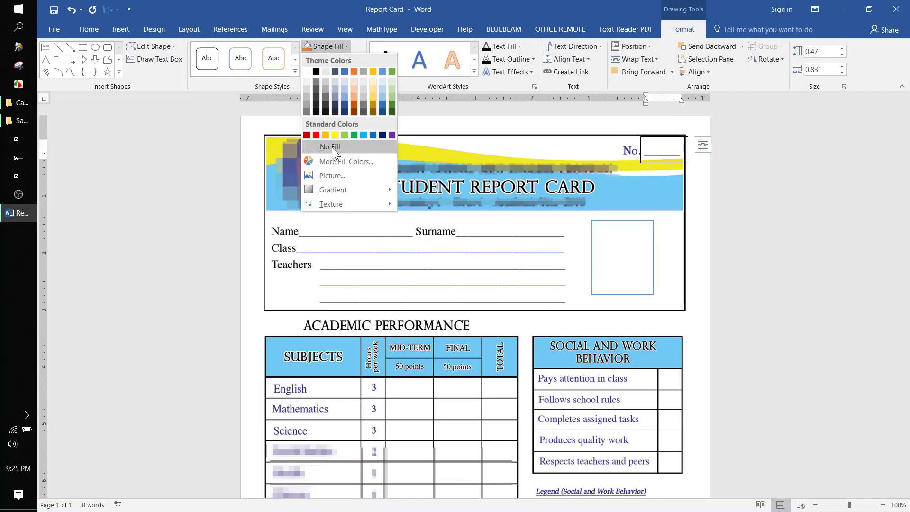
left_click(333, 148)
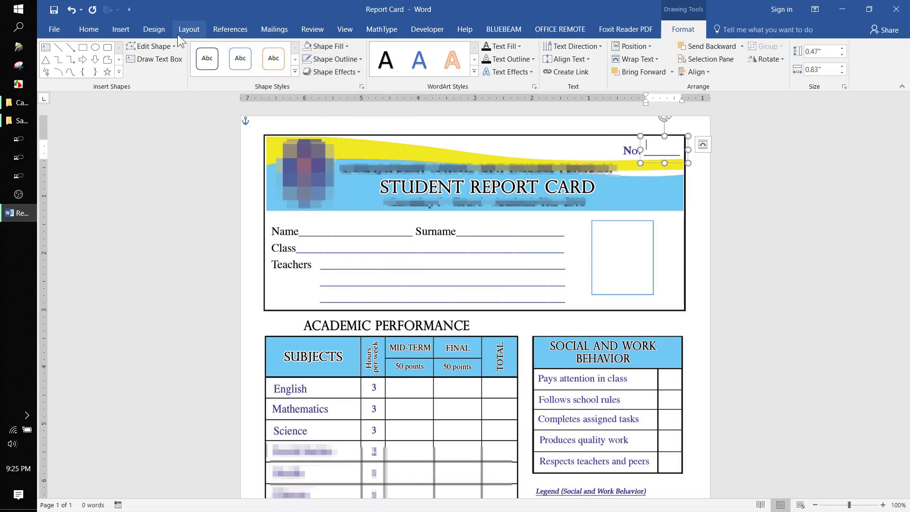
Check in the ribbon customization options that the Mailings tab is enabled
left_click(258, 32)
left_click(131, 8)
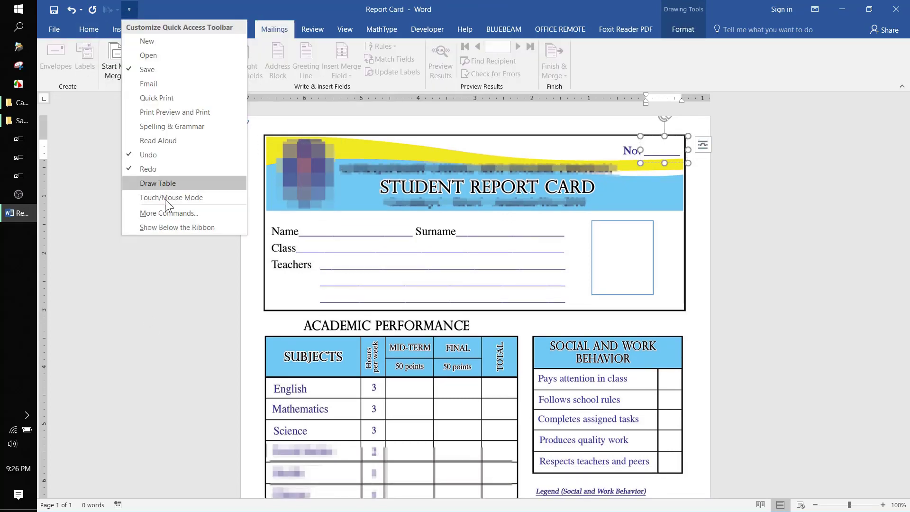
left_click(166, 213)
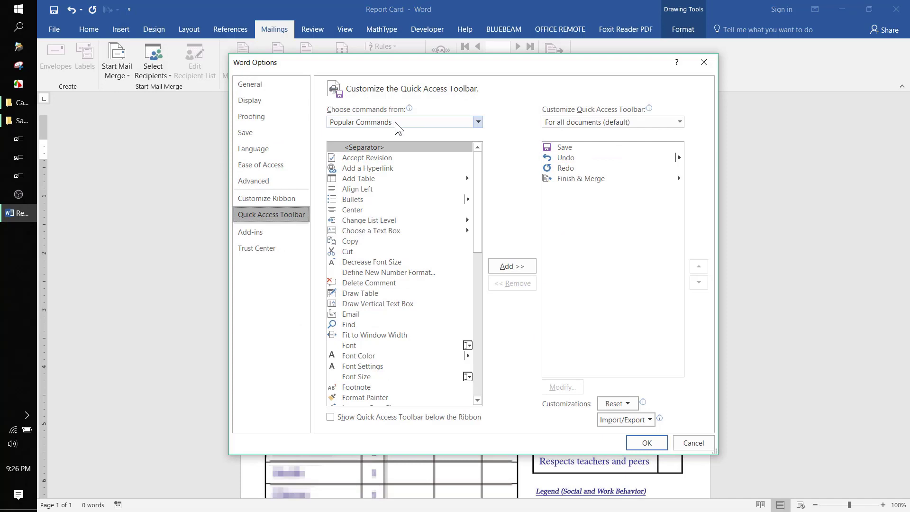
left_click(263, 198)
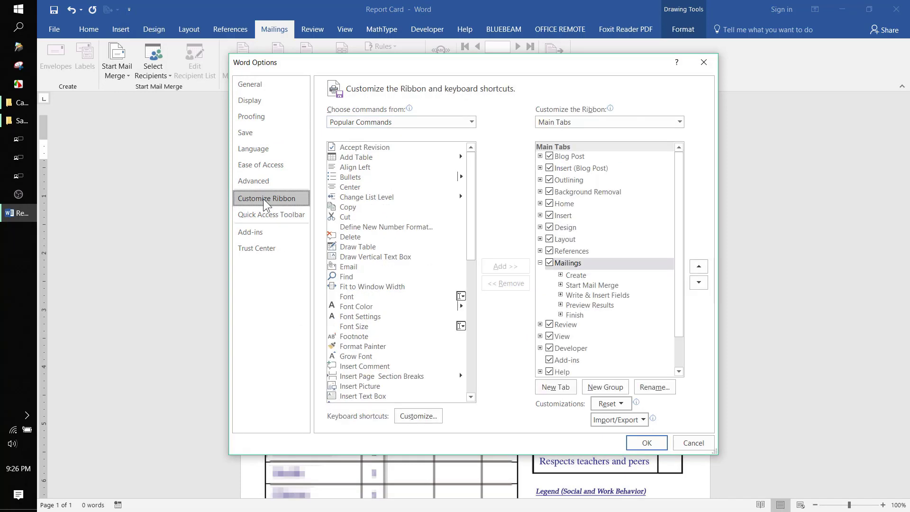
left_click(549, 263)
left_click(647, 443)
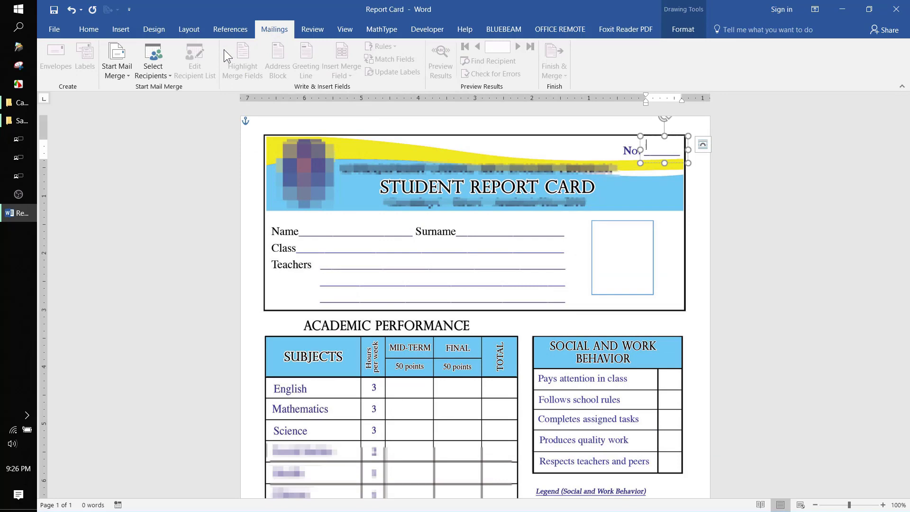
Use the Grades for Report Card workbook in the Sample folder as the mail merge recipient list, with the Secondary$ table
left_click(162, 75)
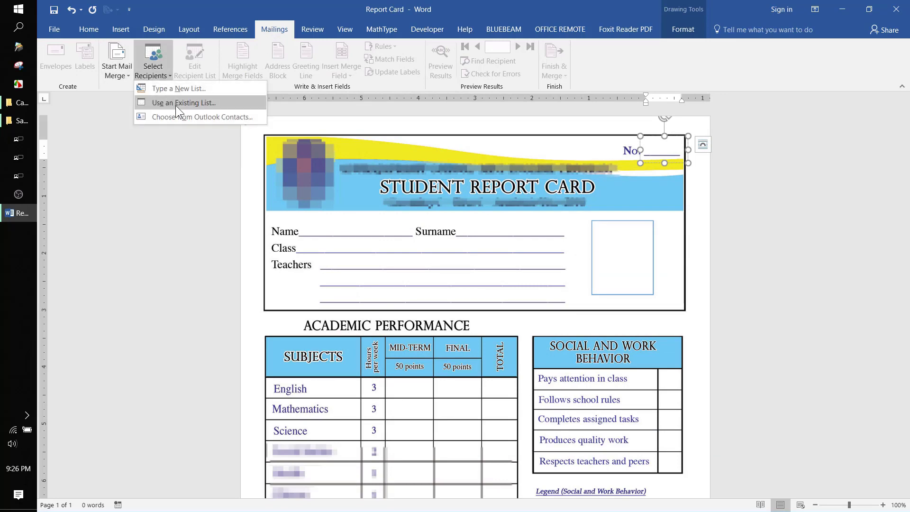
left_click(175, 105)
left_click(108, 298)
scroll(285, 218, "down", 1)
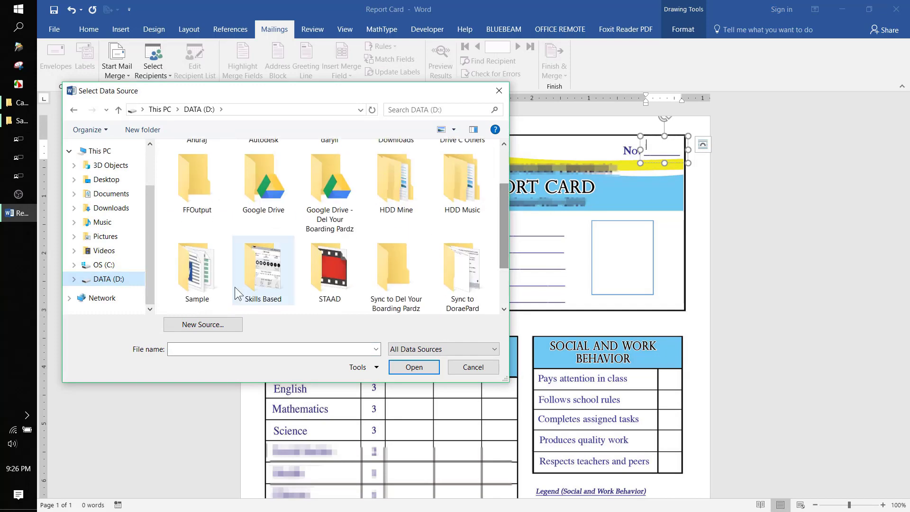
double_click(198, 251)
left_click(242, 166)
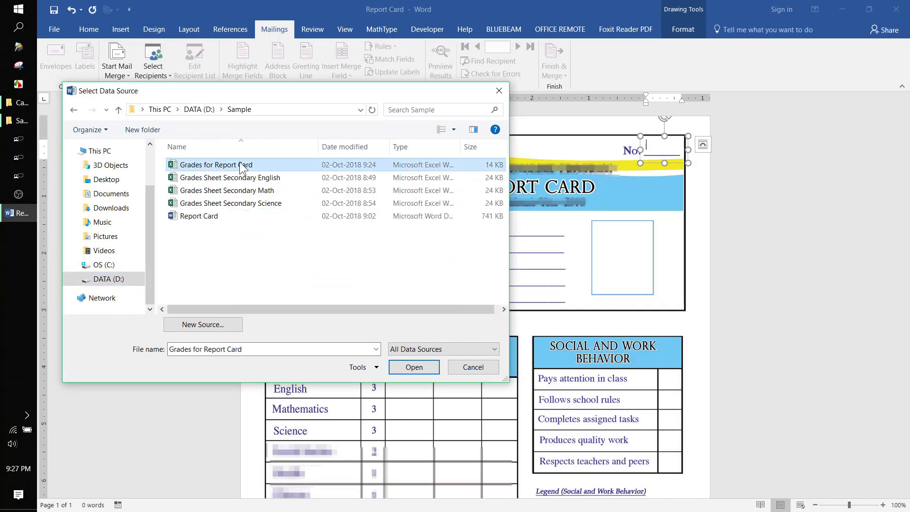
left_click(407, 368)
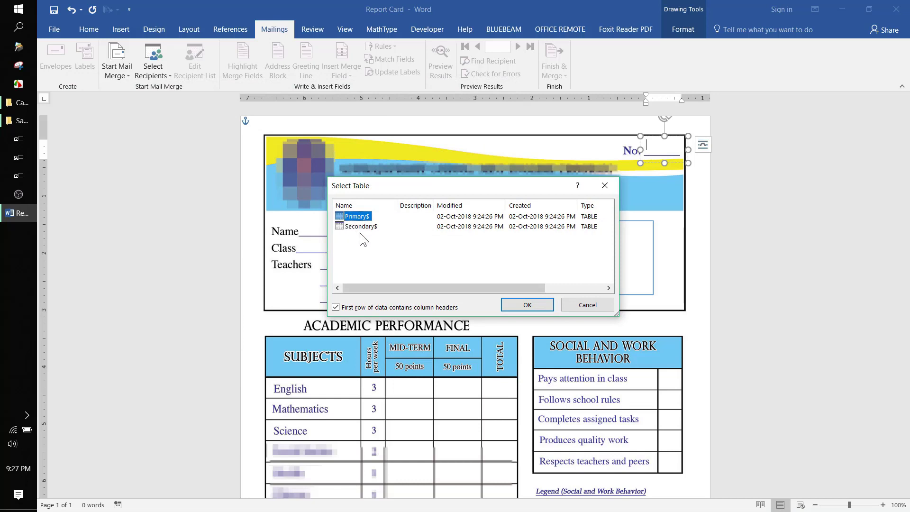
left_click_drag(392, 186, 439, 215)
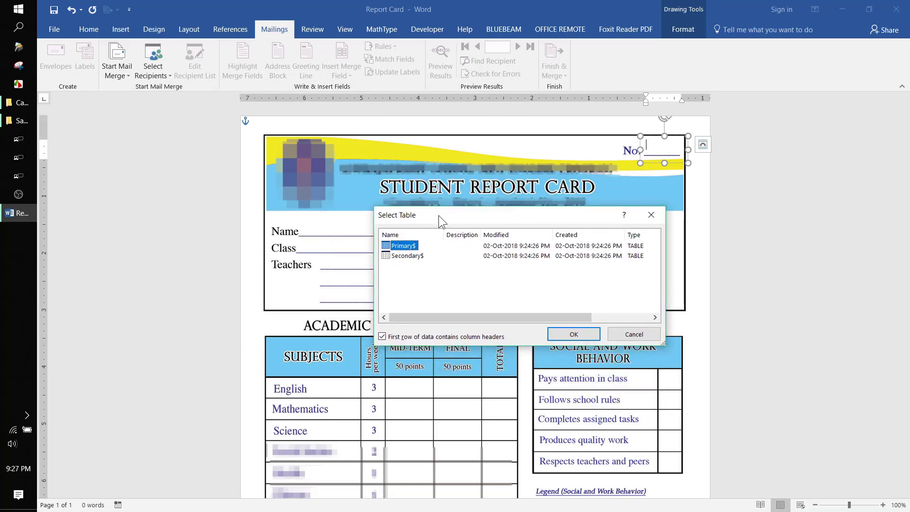
left_click(561, 332)
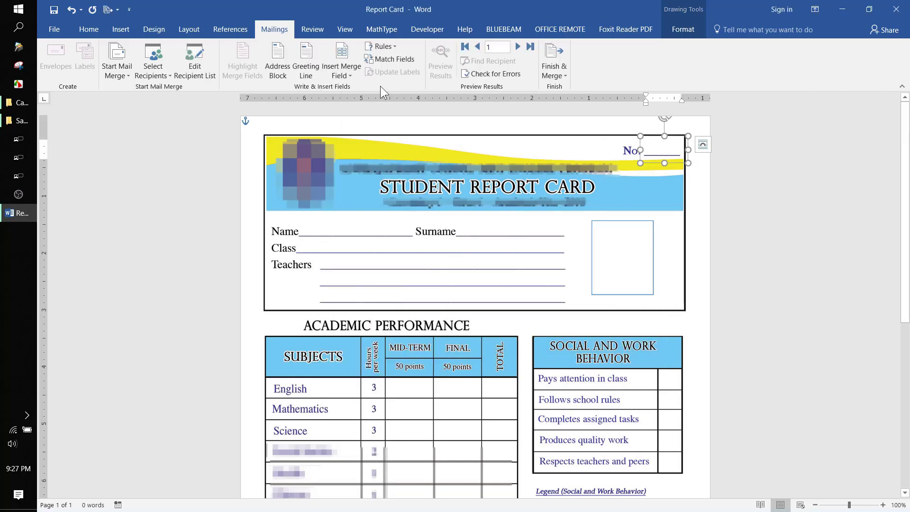
Insert the No merge field into the text box on the No. line and preview the merge results
left_click(346, 75)
left_click(346, 86)
left_click(440, 62)
Duplicate the number text box onto the Name, Surname and Teachers lines
left_click_drag(688, 150, 327, 258)
left_click_drag(356, 229, 525, 230)
left_click_drag(498, 260, 456, 231)
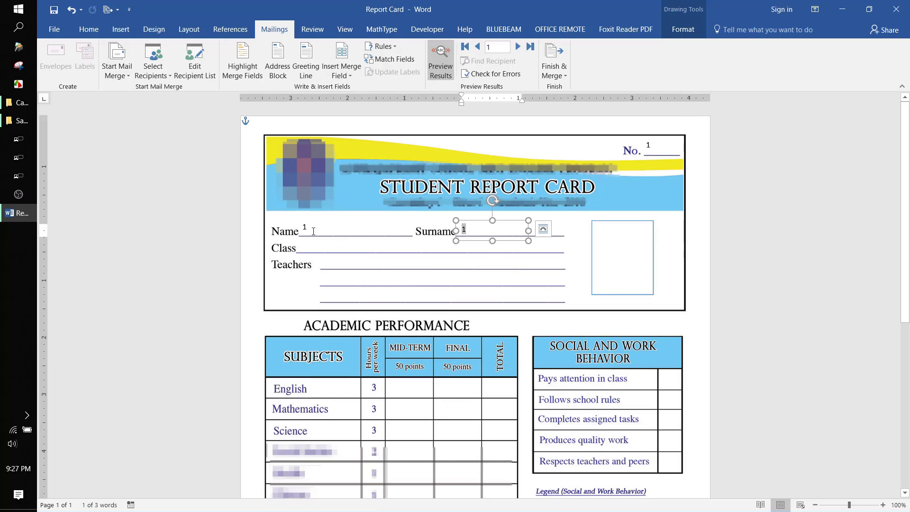
left_click(313, 231)
key("ctrl+a")
left_click_drag(345, 218, 367, 254)
Replace the copied fields on the Name and Surname lines with the Name and Surname merge fields
double_click(304, 228)
left_click(346, 75)
left_click(348, 102)
left_click(476, 231)
type("a")
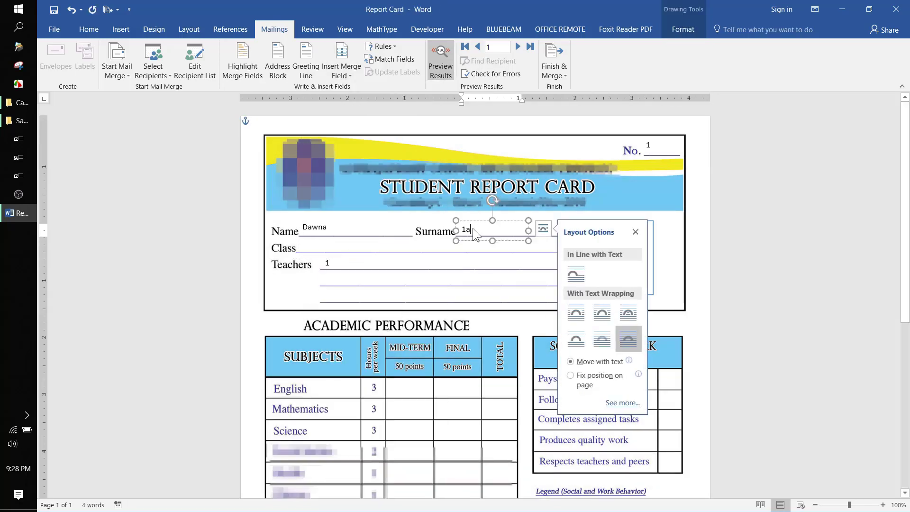
key("ctrl+a")
left_click(346, 75)
left_click(360, 119)
Add the Class merge field on a second line in the name box and put the Teachers merge field on the Teachers lines
left_click(341, 230)
key("Return")
left_click(346, 75)
left_click(344, 134)
double_click(328, 263)
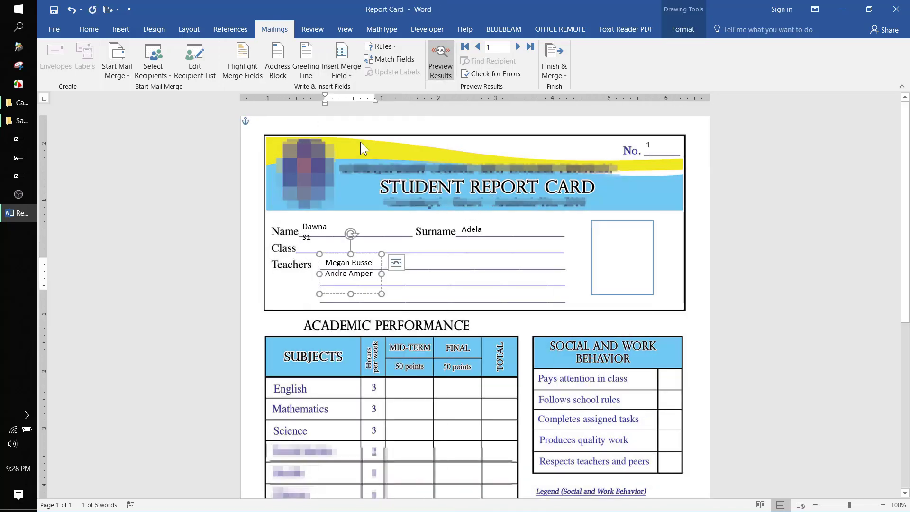
Shift the name and class text box onto its printed lines and set its text size to 14
left_click(349, 230)
left_click_drag(358, 245, 356, 251)
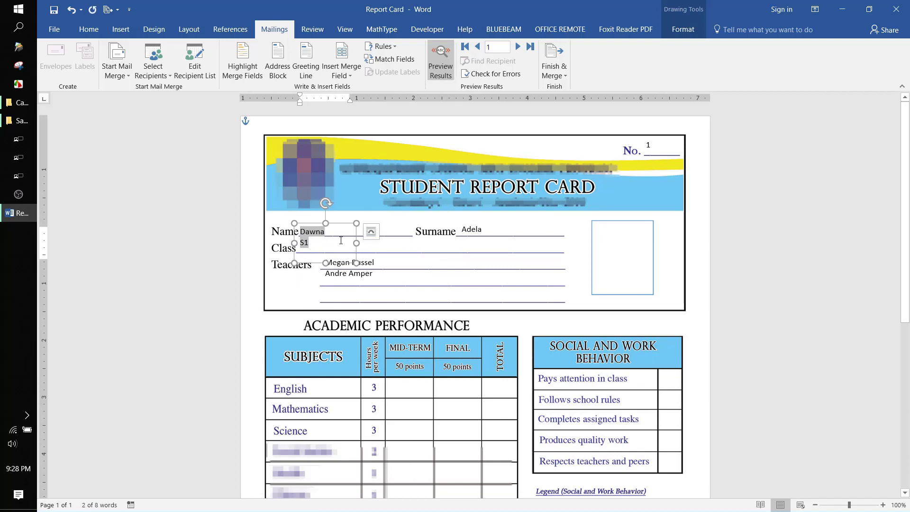
key("ctrl+a")
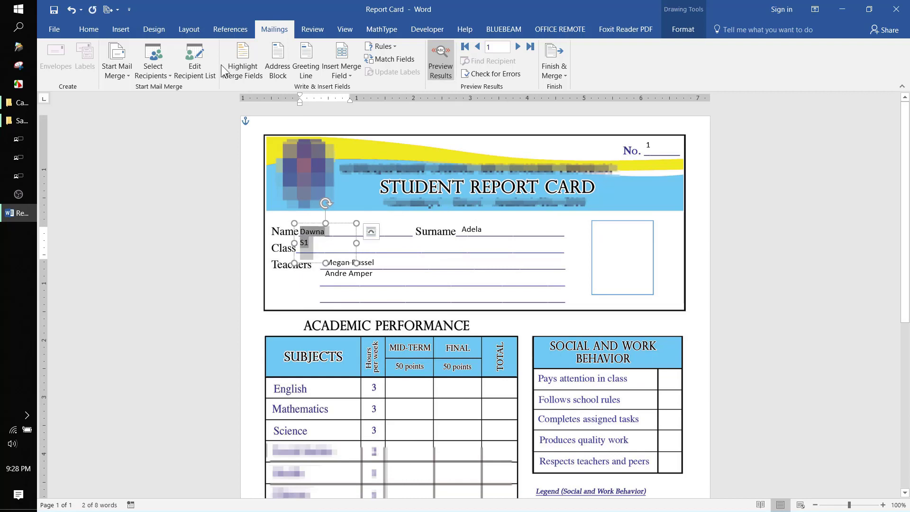
left_click(89, 29)
left_click(211, 51)
left_click(210, 51)
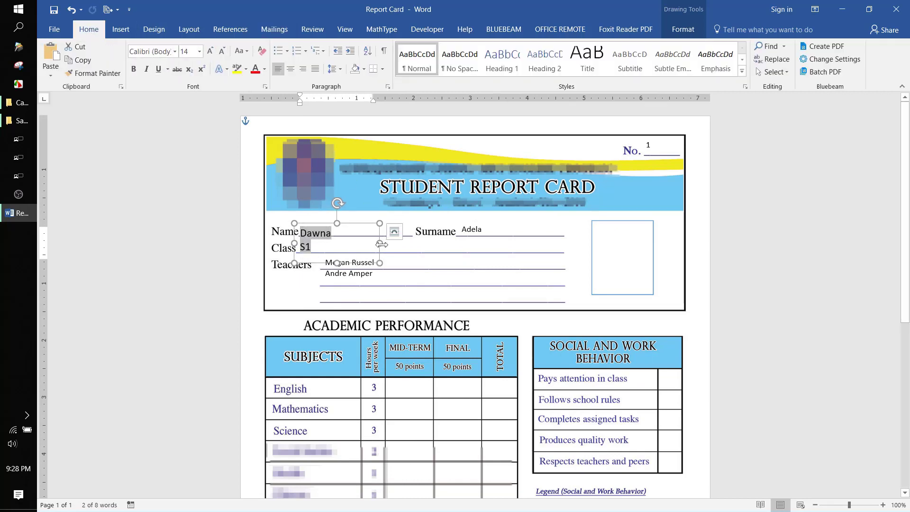
Adjust the line spacing of the name and class text to fit the printed lines
left_click(335, 68)
left_click(373, 163)
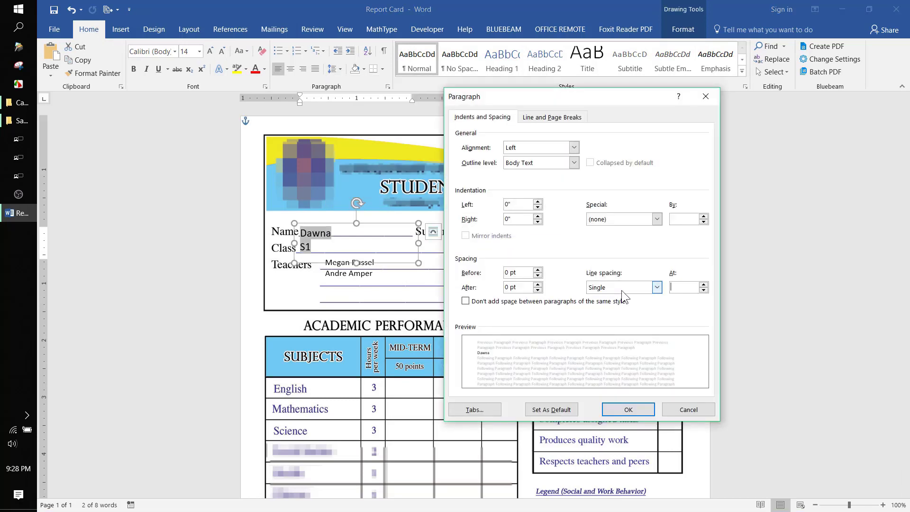
key("Escape")
Format the teachers' text at size 14 with line spacing and position fitted to the printed lines, and save the document
left_click(356, 268)
key("ctrl+a")
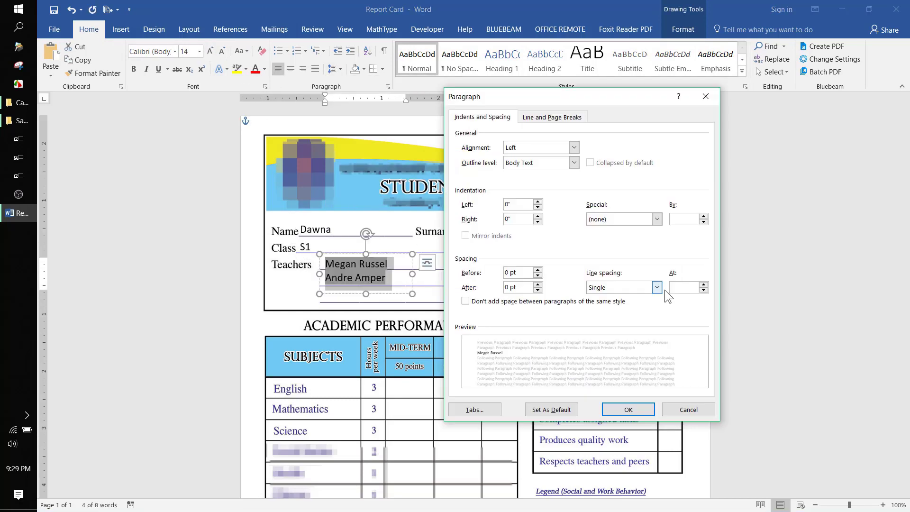
left_click(657, 288)
left_click(628, 410)
left_click(413, 266)
key("Left")
left_click(54, 10)
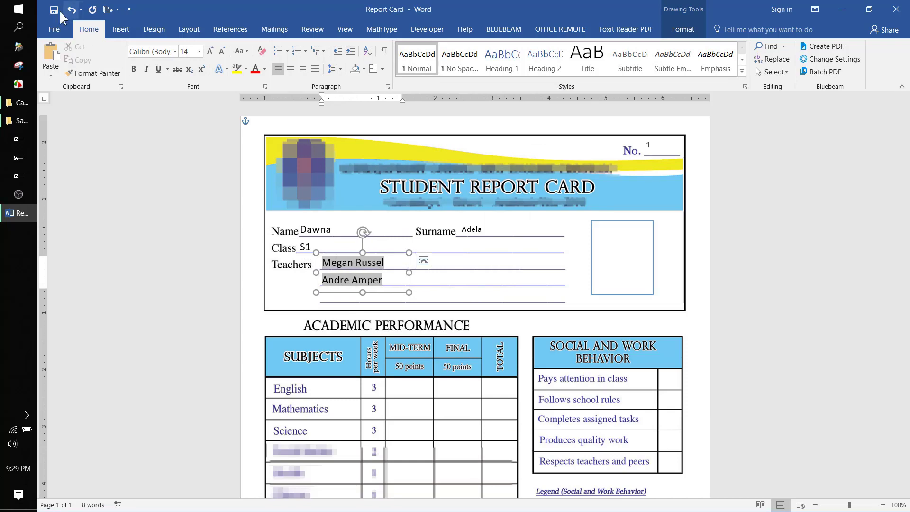
Widen the surname text box to the end of its line and set its text size to 14
left_click(471, 230)
left_click(336, 281)
left_click_drag(462, 229, 572, 231)
left_click(210, 51)
left_click(210, 52)
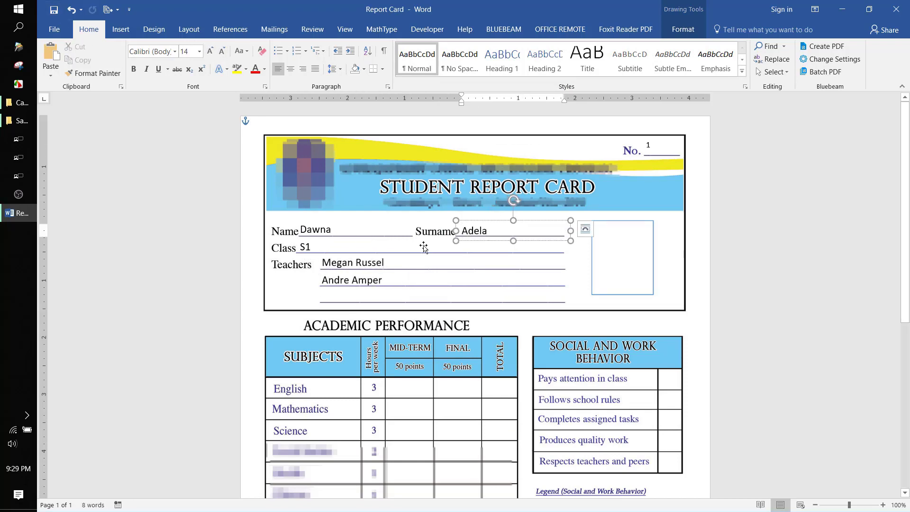
Widen the teachers text box across most of the Teachers lines
left_click(387, 265)
left_click_drag(409, 272, 526, 272)
left_click(752, 279)
scroll(752, 278, "down", 11)
scroll(752, 278, "up", 10)
Copy the name and class text box over the Mid-Term column's subject rows and clear its contents
left_click(350, 227)
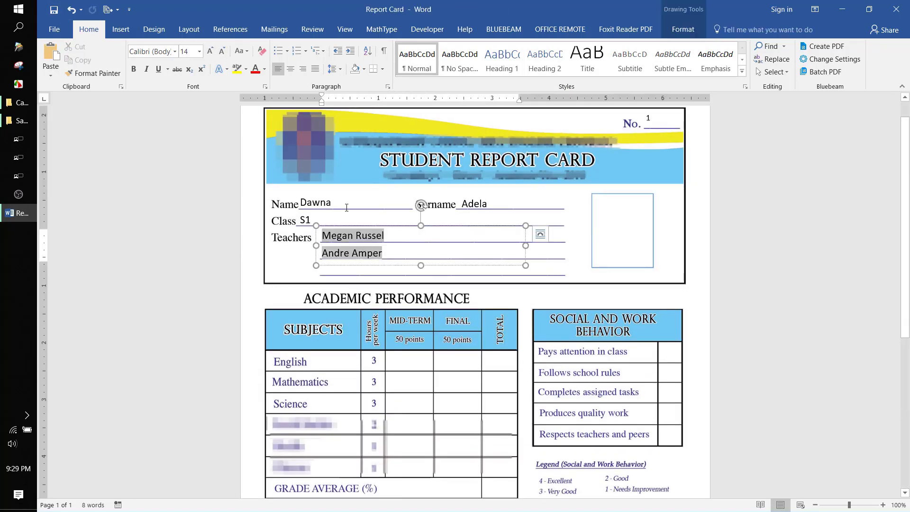
left_click(345, 205)
key("ctrl+c")
key("ctrl+v")
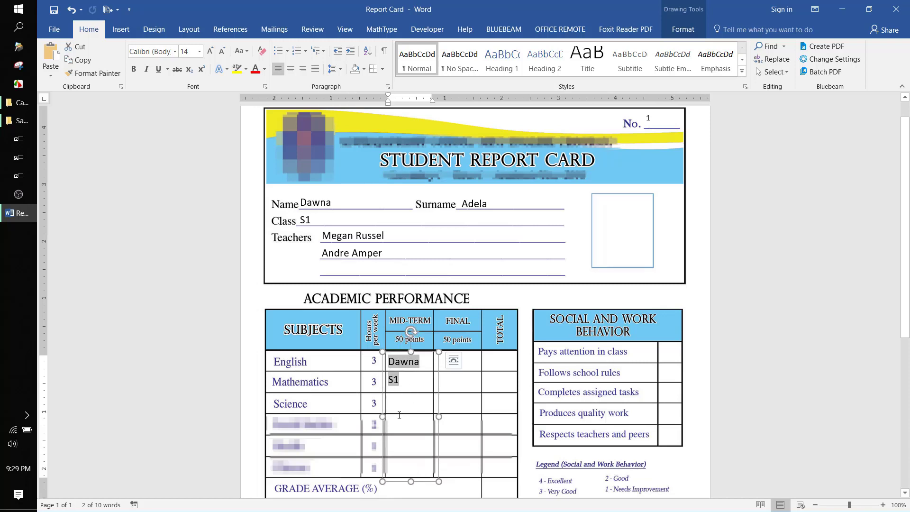
key("Delete")
Insert the EM merge field in the Mid-Term text box for English and start a new line below it
left_click(274, 29)
left_click(342, 67)
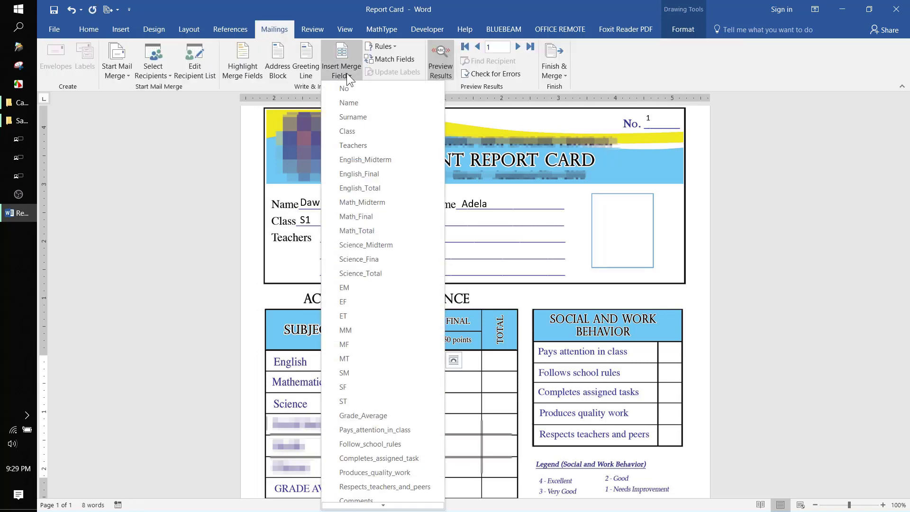
left_click(351, 288)
key("Return")
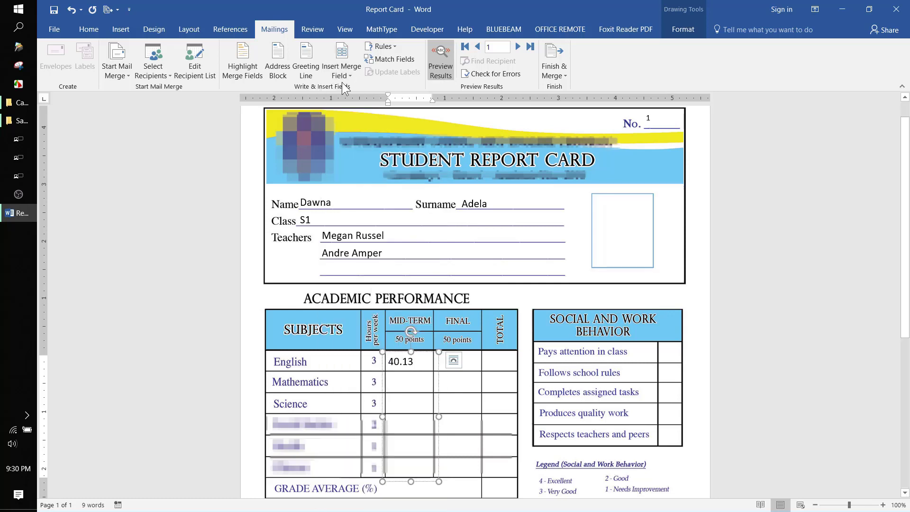
Insert the MM and SM merge fields in the Mid-Term text box for Mathematics and Science, each on its own line
left_click(342, 73)
left_click(361, 331)
key("Return")
left_click(342, 73)
left_click(440, 372)
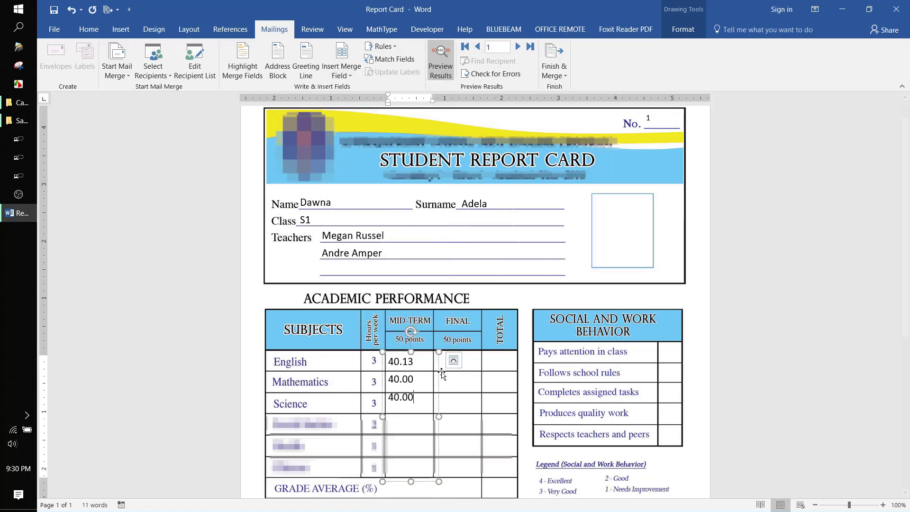
Center all the grade fields in the Mid-Term text box
key("ctrl+a")
left_click(89, 29)
left_click(290, 69)
left_click(453, 361)
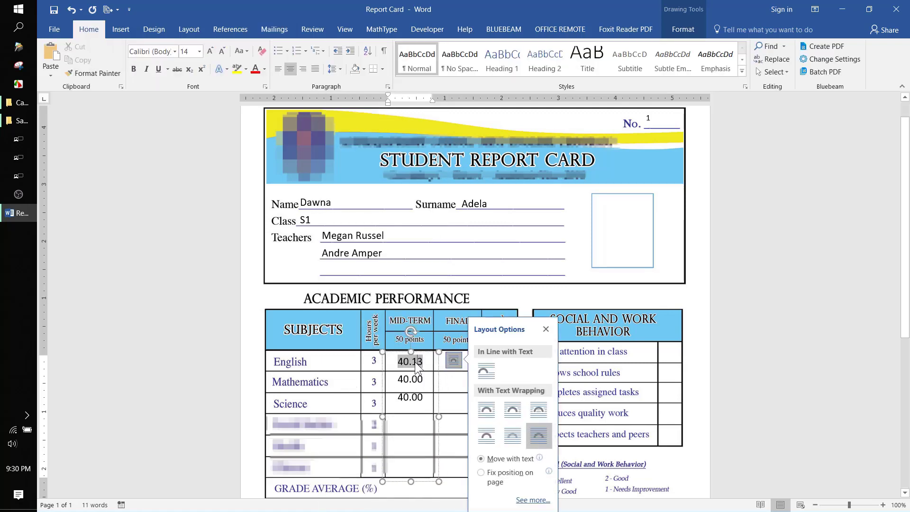
Adjust the line spacing of all Mid-Term grade fields so each lines up with its subject row
left_click(334, 68)
left_click(363, 163)
left_click(628, 410)
left_click(334, 69)
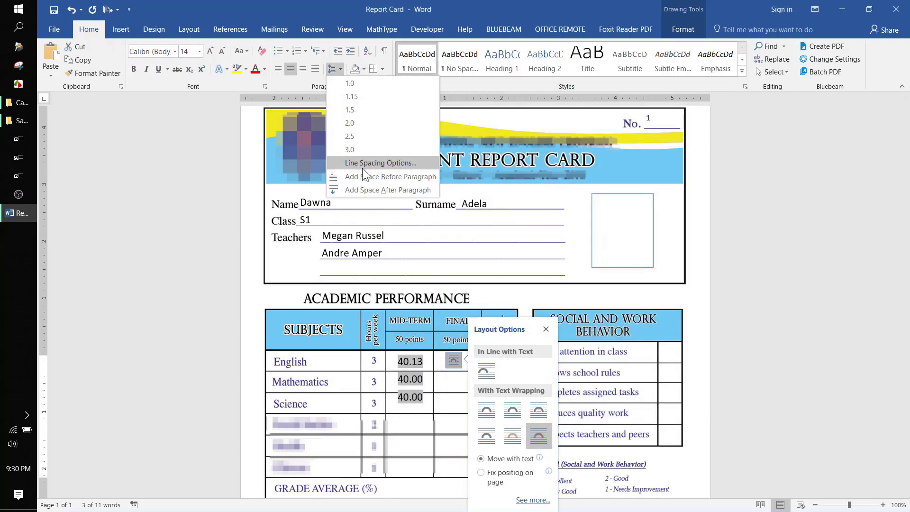
left_click(370, 163)
left_click(630, 408)
Italicize all the grade fields in the Mid-Term text box
left_click(418, 383)
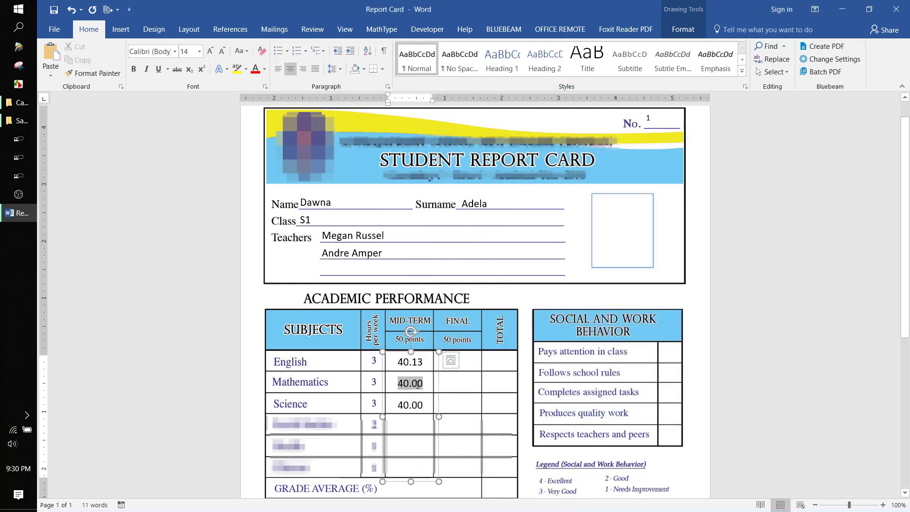
key("ctrl+a")
key("ctrl+i")
Copy the Mid-Term text box over the subject rows of the Final and Total columns
left_click(413, 383)
left_click_drag(439, 385, 488, 385)
left_click_drag(489, 385, 528, 385)
Replace the copied fields in the Final text box with the EF, MF and SF merge fields for the three subjects
left_click(456, 362)
left_click(274, 29)
left_click(342, 71)
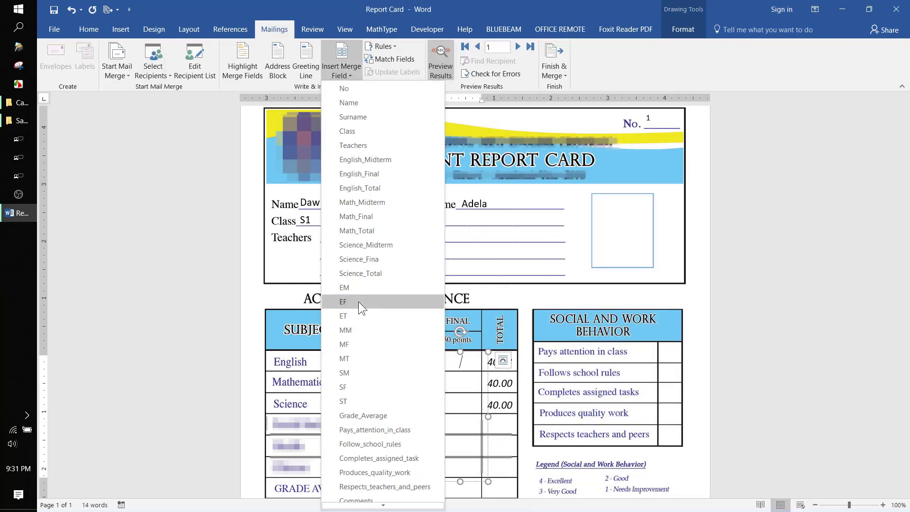
left_click(365, 323)
left_click(342, 71)
left_click(355, 386)
Replace the copied fields in the Total text box with the ET, MT and ST merge fields for the three subjects
left_click(500, 405)
left_click(342, 71)
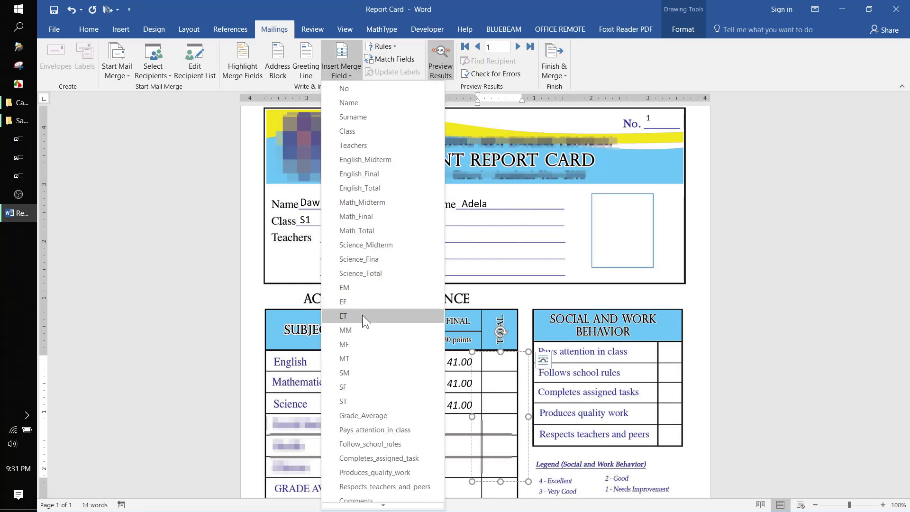
left_click(362, 315)
left_click(342, 71)
left_click(354, 360)
Insert the Grade_Average merge field in the Total text box at the Grade Average row while showing field names, and turn the results preview back on
left_click(410, 363)
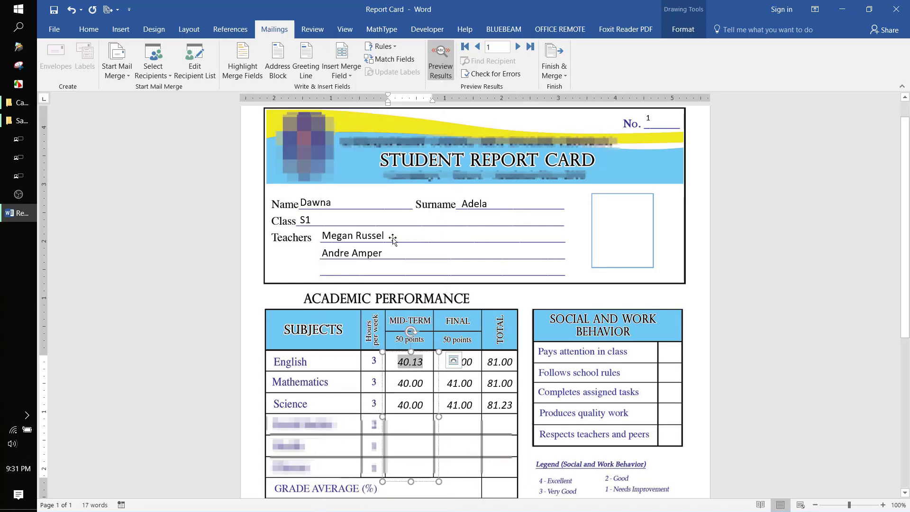
left_click(445, 50)
left_click(506, 404)
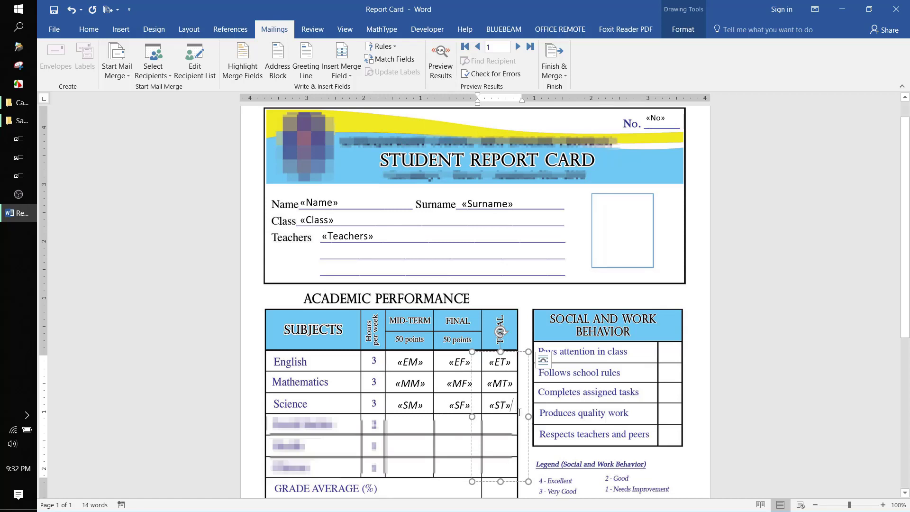
key("Down")
key("Down")
key("Down")
scroll(493, 480, "down", 1)
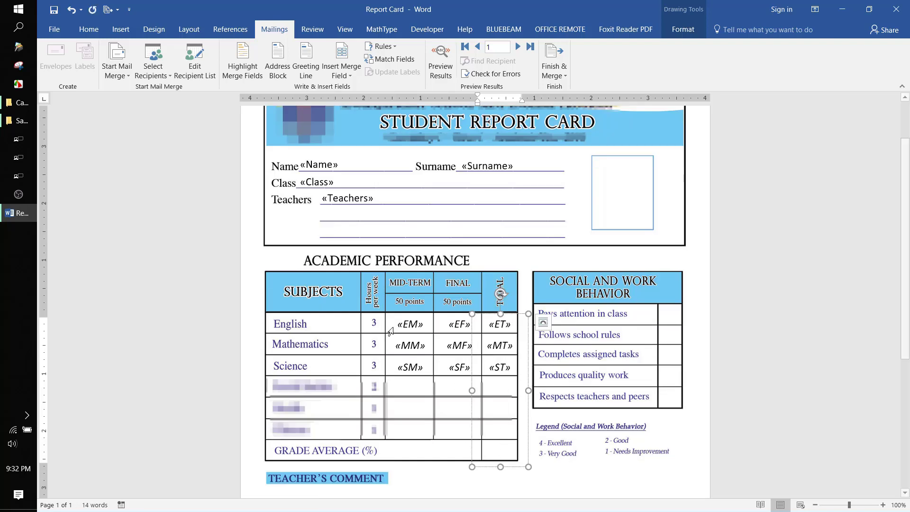
left_click(341, 72)
left_click(363, 415)
left_click(441, 61)
Copy the Total text box over the Social and Work Behavior score column, clear it and insert the Pays_attention_in_class merge field
left_click_drag(494, 467, 662, 459)
key("Delete")
left_click(341, 71)
left_click(375, 430)
left_click(342, 71)
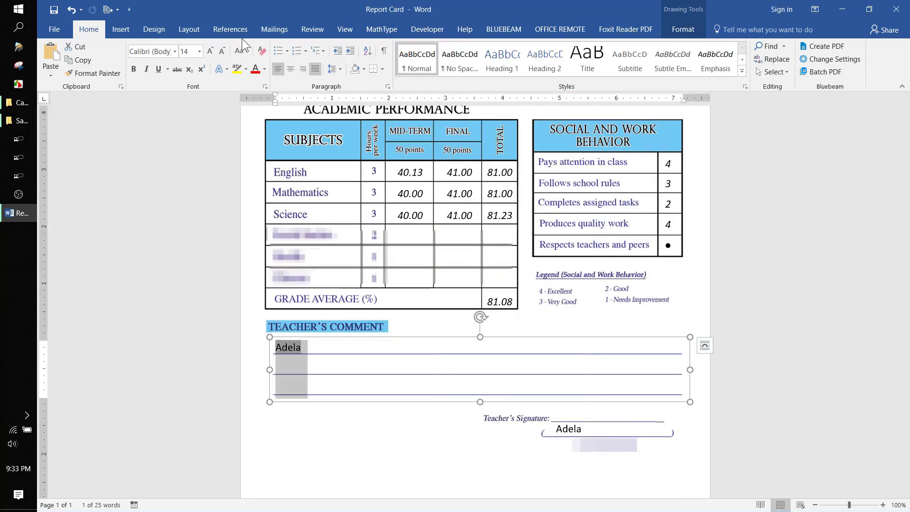
Replace the copied surname field in the Teacher's Comment text box with the Comments merge field
left_click(274, 30)
left_click(338, 71)
scroll(367, 342, "down", 1)
left_click(363, 488)
left_click(331, 347)
left_click(345, 362)
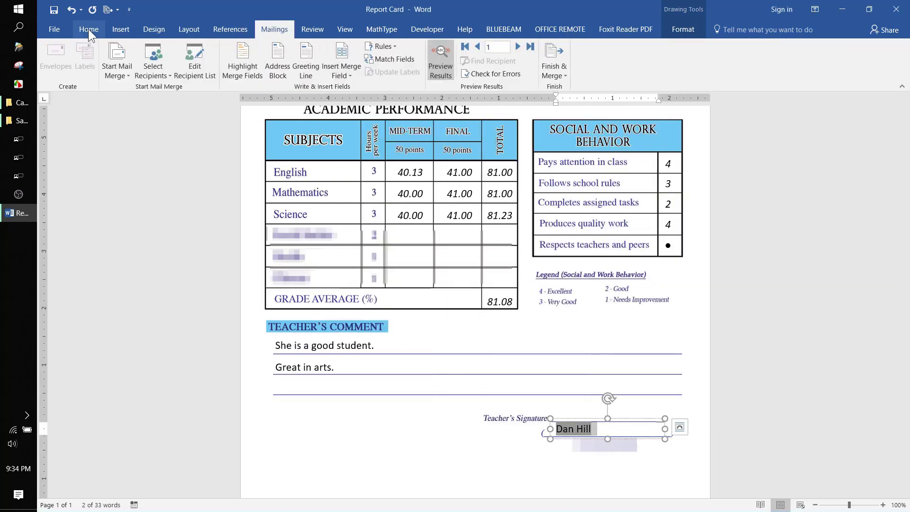
Make the teacher's name under the signature line bold and the Grade Average value bold red
left_click(88, 29)
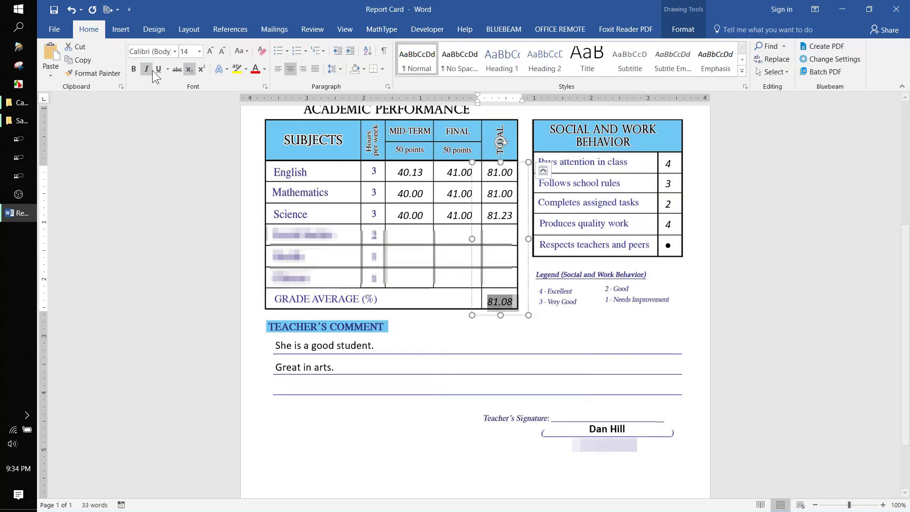
left_click(264, 68)
left_click(267, 169)
Review the completed report card, checking the student details, grades, behavior scores, comment and signature areas
scroll(474, 237, "up", 5)
scroll(474, 237, "down", 5)
left_click(484, 337)
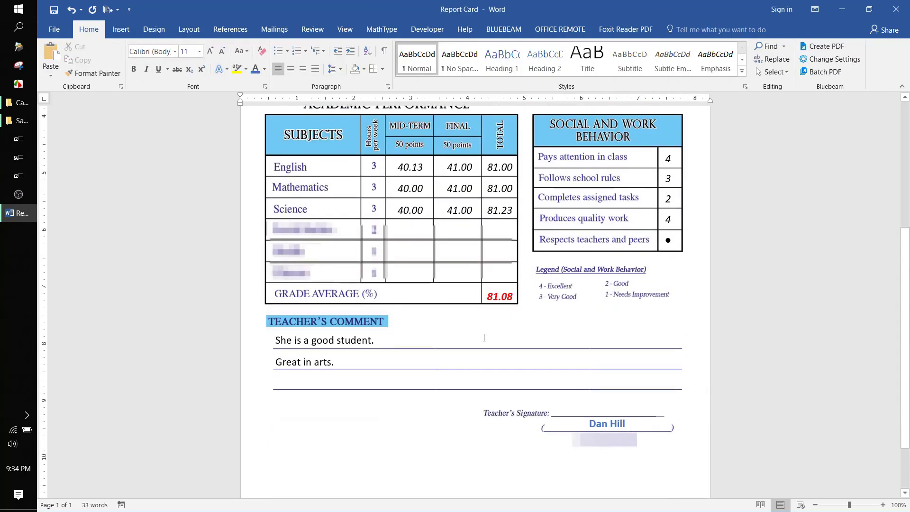
scroll(482, 323, "down", 2)
scroll(507, 299, "up", 5)
scroll(540, 332, "down", 5)
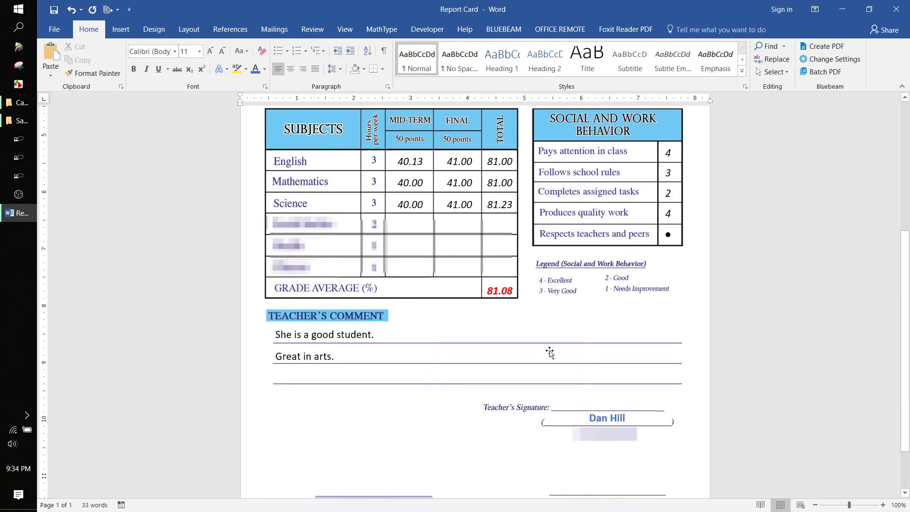
scroll(521, 323, "down", 1)
scroll(517, 243, "up", 5)
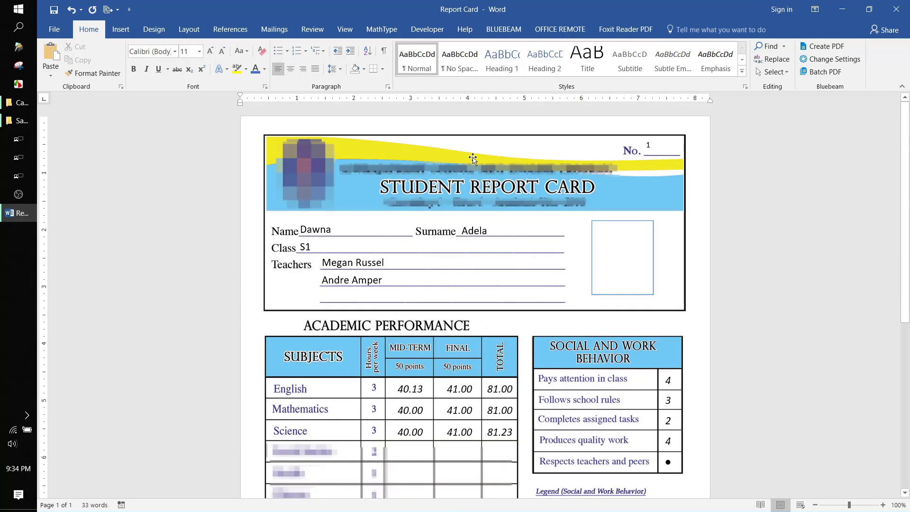
Preview the merged report cards record by record up to record 10, checking their details, grades and comments
left_click(274, 29)
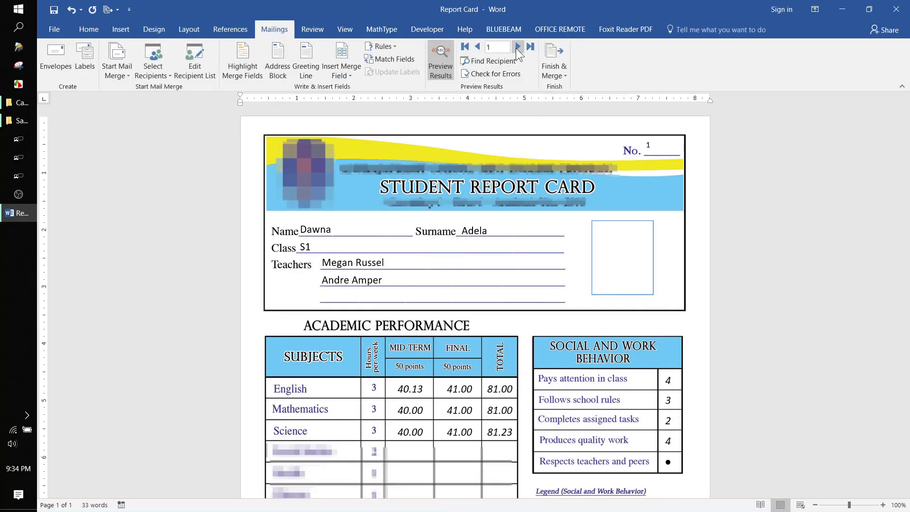
left_click(517, 47)
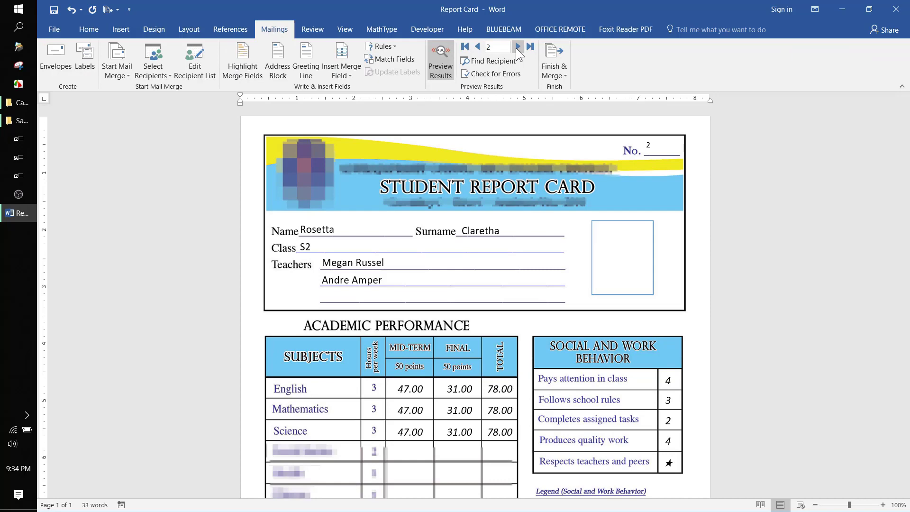
left_click(518, 47)
left_click(519, 48)
left_click(519, 49)
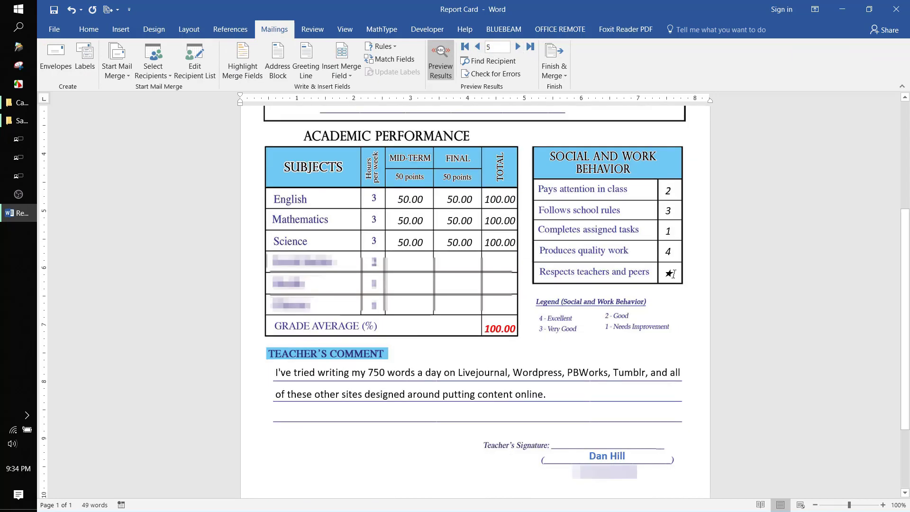
left_click(517, 47)
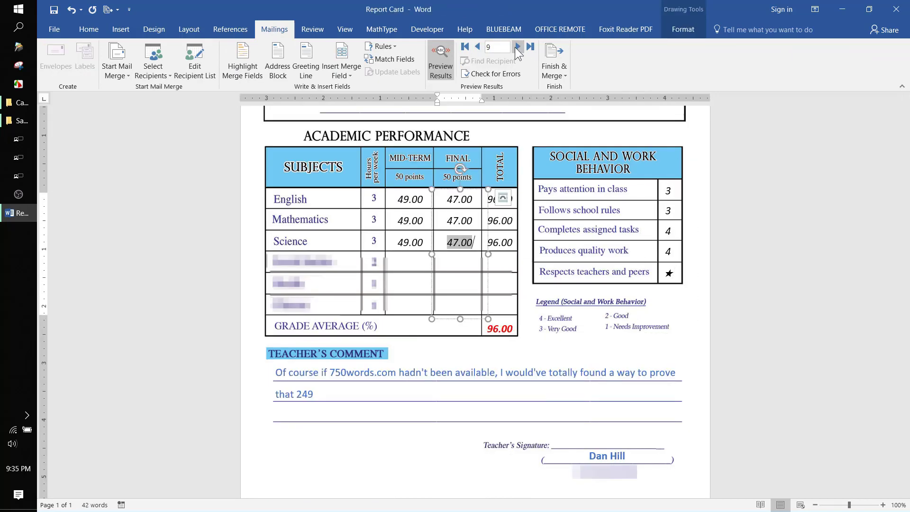
left_click(517, 47)
scroll(518, 295, "up", 5)
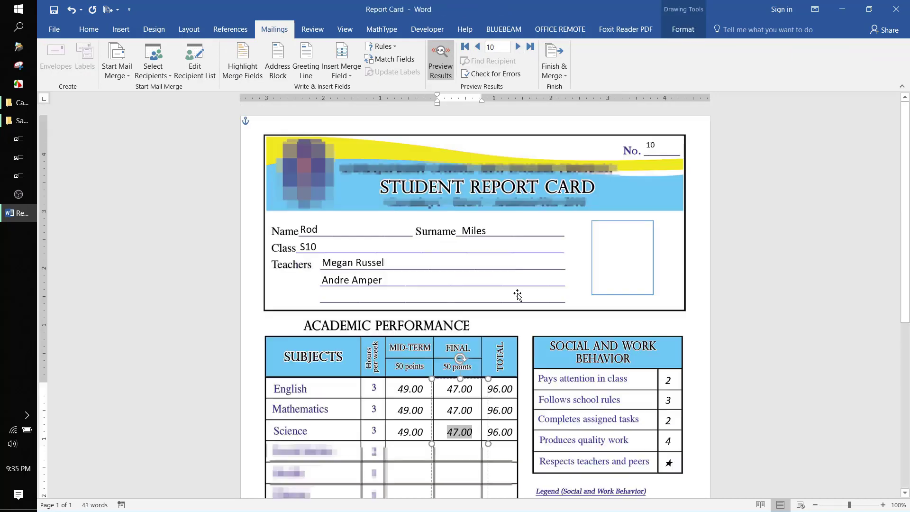
Merge all records into a new document of individually editable report cards and check its pages
left_click(554, 72)
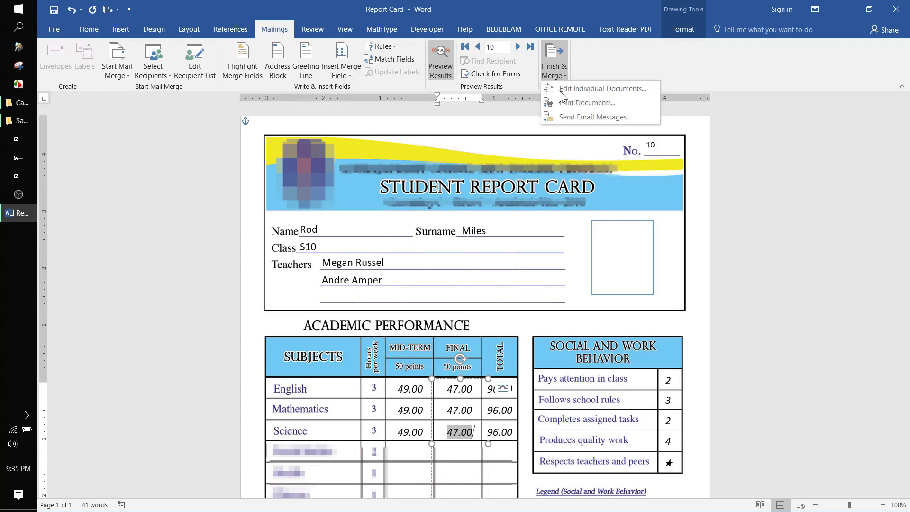
left_click(576, 90)
left_click(459, 285)
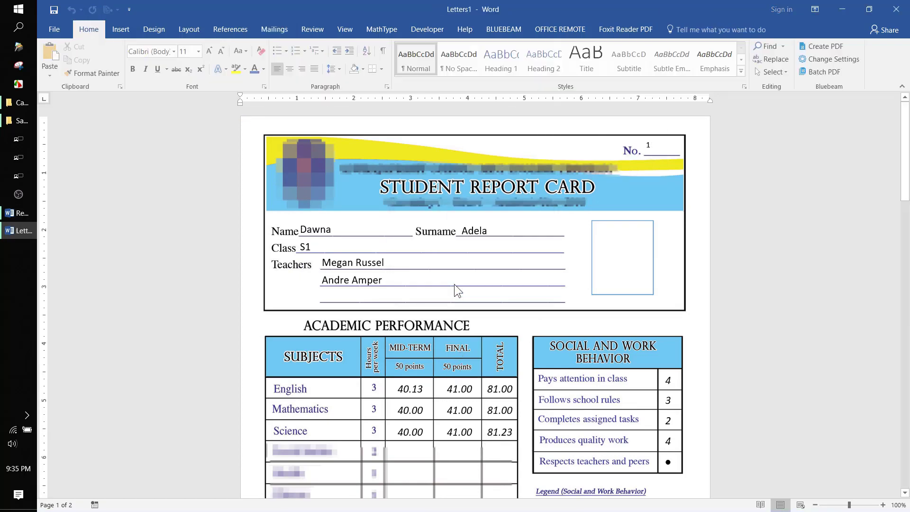
scroll(812, 238, "down", 2)
scroll(812, 256, "down", 15)
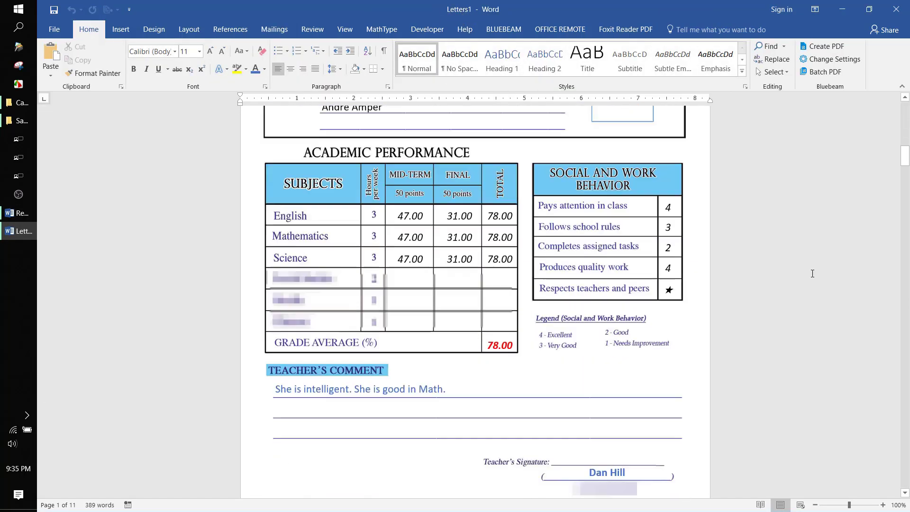
Add the letters "lll" to the end of the first teacher's name on the first merged report card
left_click_drag(906, 160, 906, 113)
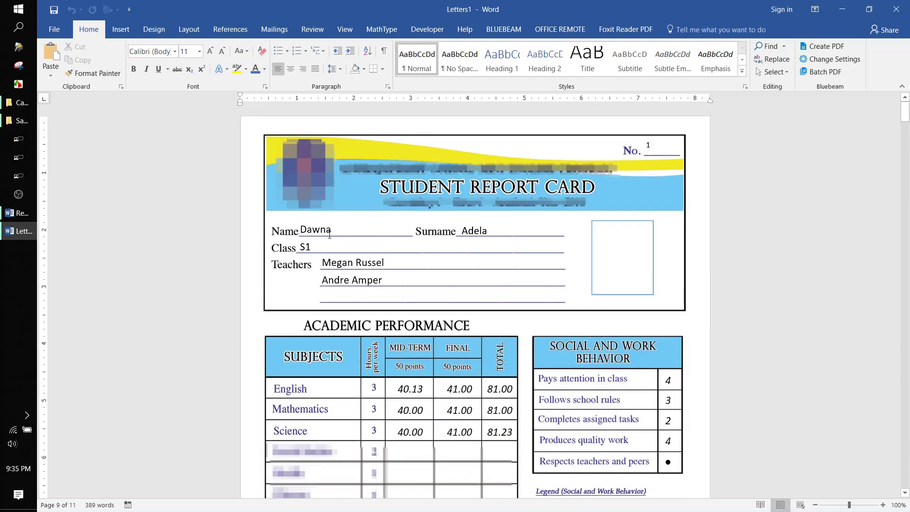
left_click(395, 263)
type("lll")
Append "Great in sports." to the second line of the teacher's comment on the first merged report card
scroll(389, 332, "down", 3)
left_click(383, 431)
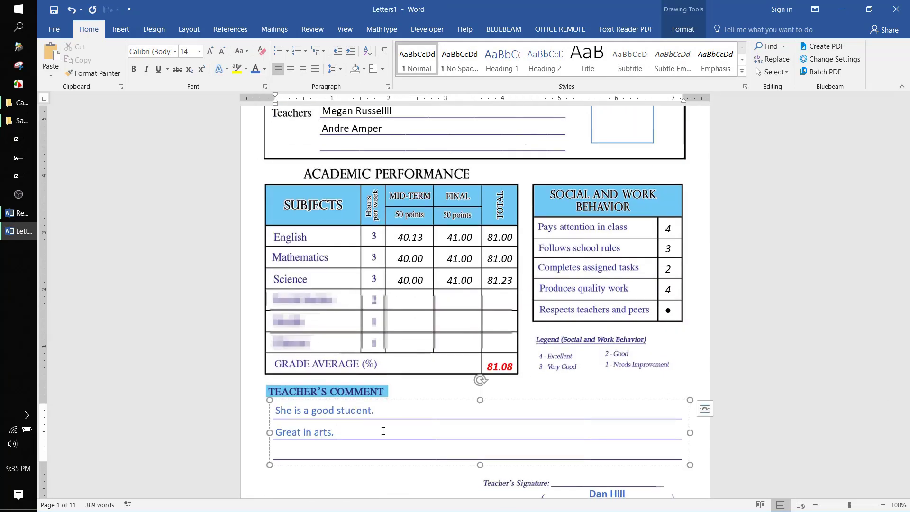
type("Great in sports.")
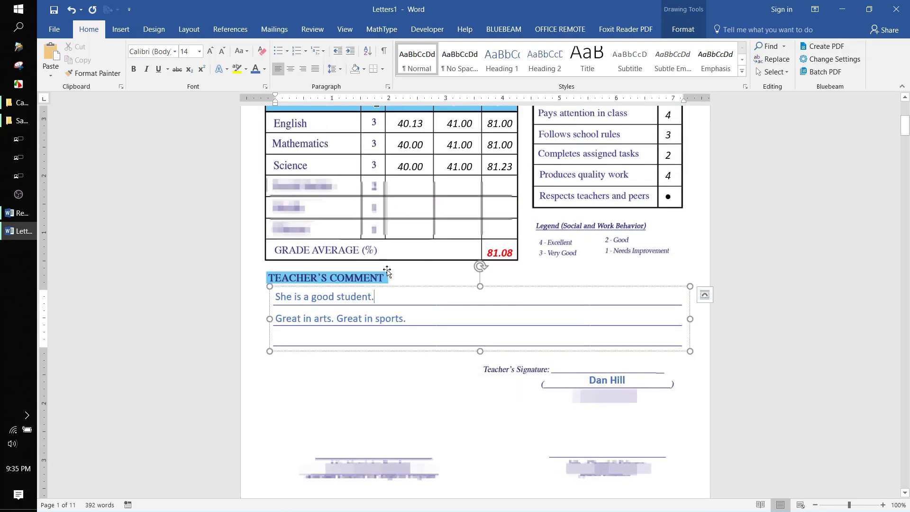
scroll(388, 271, "up", 5)
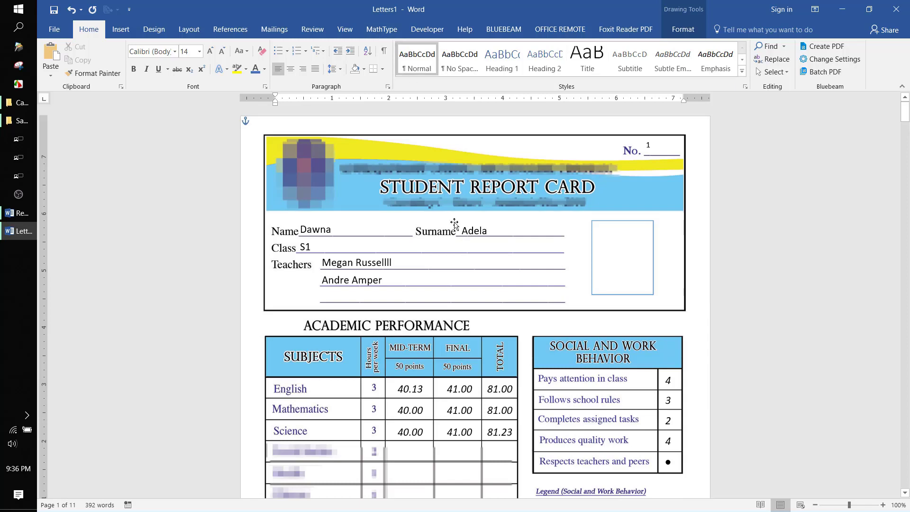
left_click(498, 231)
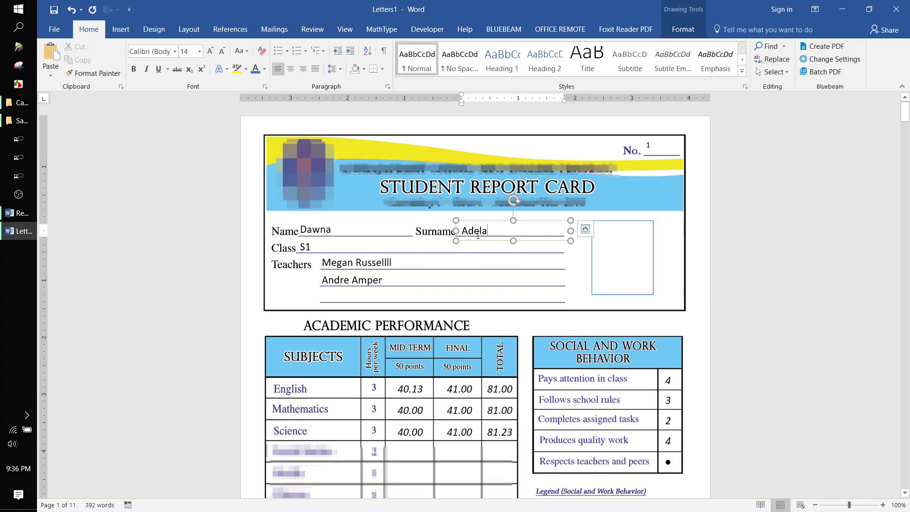
scroll(477, 235, "down", 20)
left_click(462, 366)
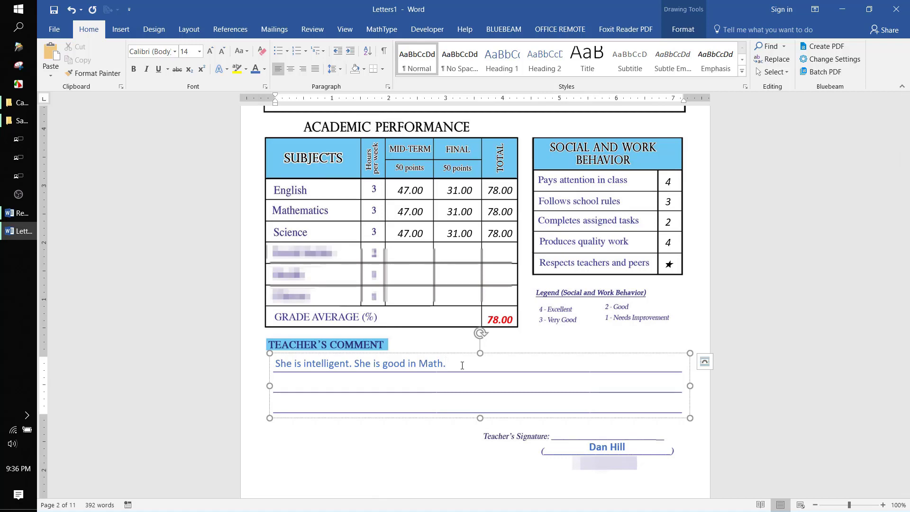
Try to save the merged report cards document
left_click(53, 10)
left_click(721, 427)
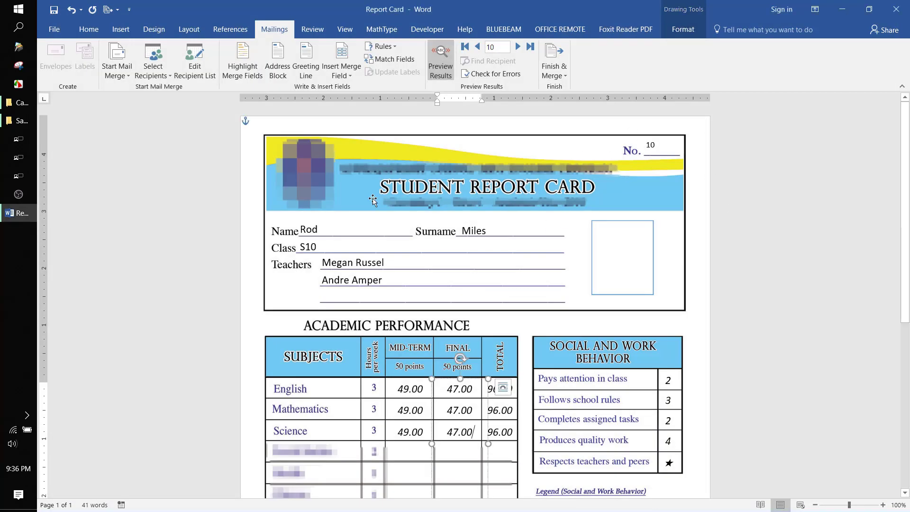
Merge all records of the report card template to the printer
left_click(554, 66)
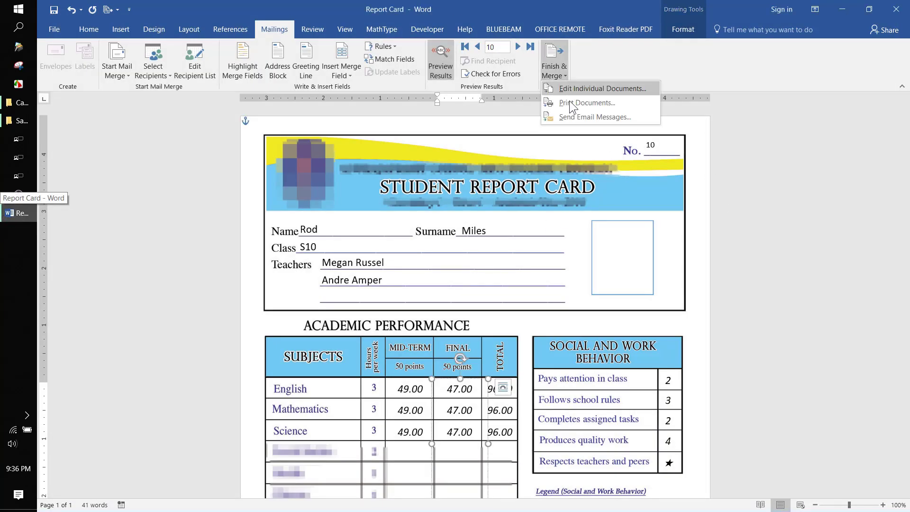
left_click(576, 102)
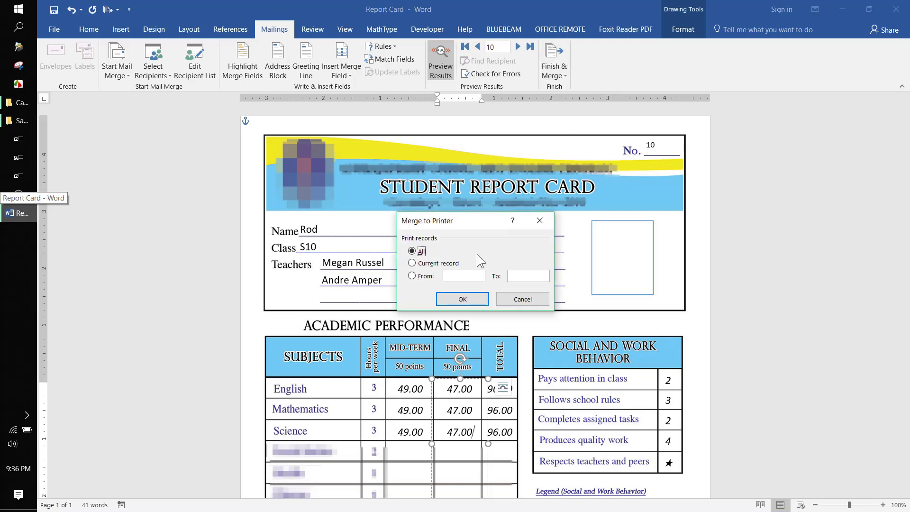
left_click(462, 298)
Choose Microsoft Print to PDF as the printer and start printing all pages
left_click(421, 157)
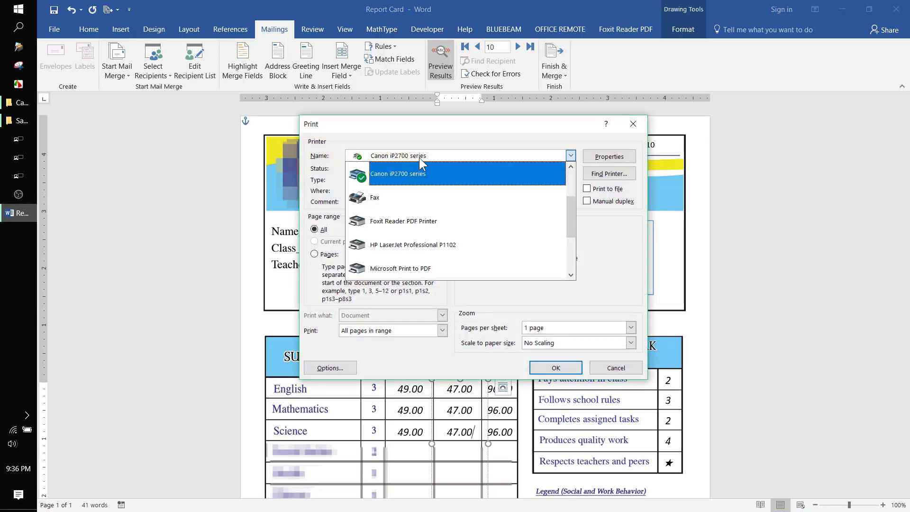
left_click(403, 268)
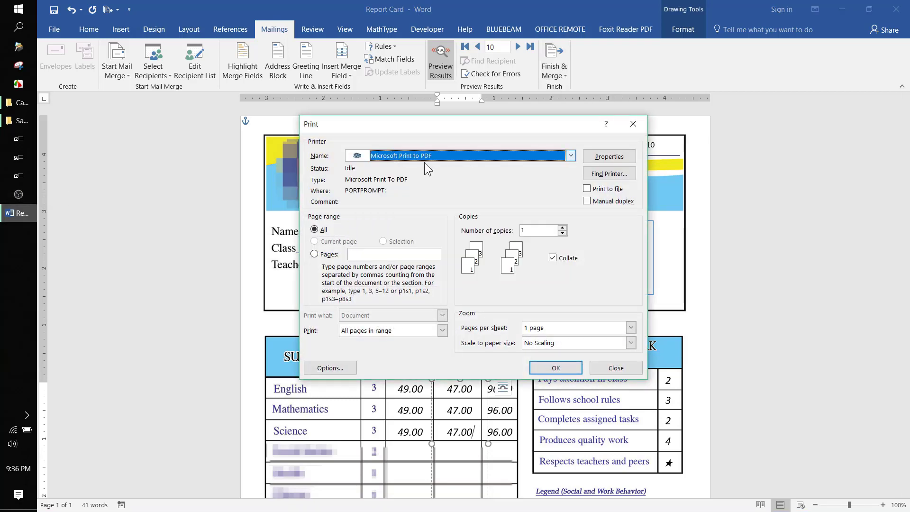
left_click(495, 156)
left_click(456, 268)
left_click(547, 372)
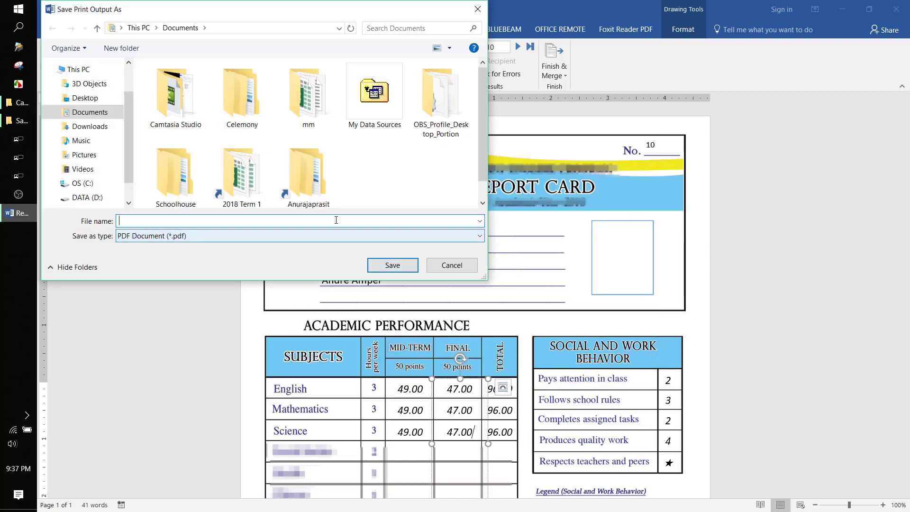
Save the print output as a PDF named c in the Documents folder
left_click(335, 220)
type("c")
left_click(398, 265)
Open the PDF c from the Documents folder and look through the printed report cards
left_click(18, 102)
left_click(139, 96)
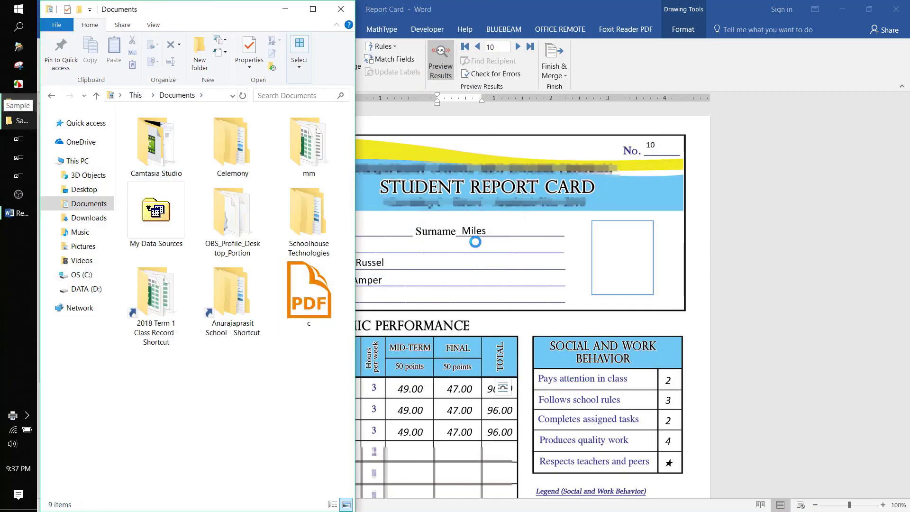
double_click(308, 309)
scroll(550, 266, "down", 10)
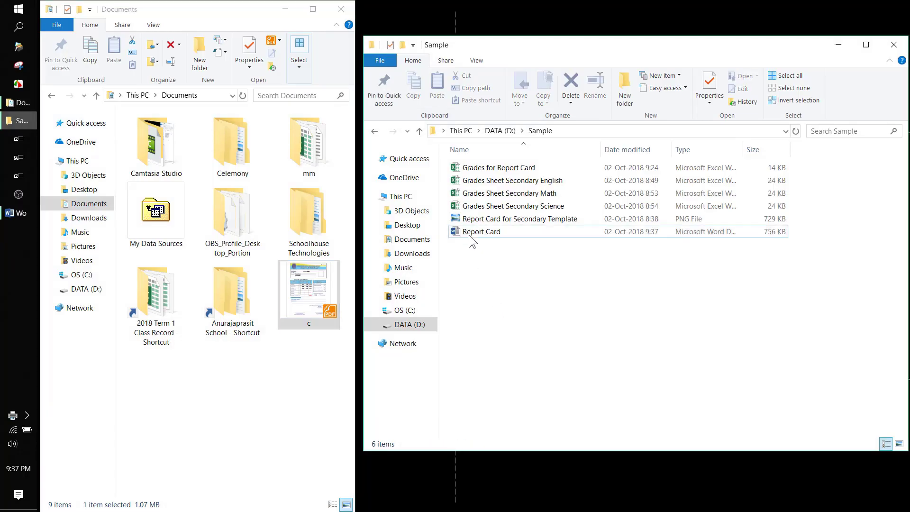
Create a folder named New location inside Sample and move the Grades for Report Card workbook into it
double_click(471, 232)
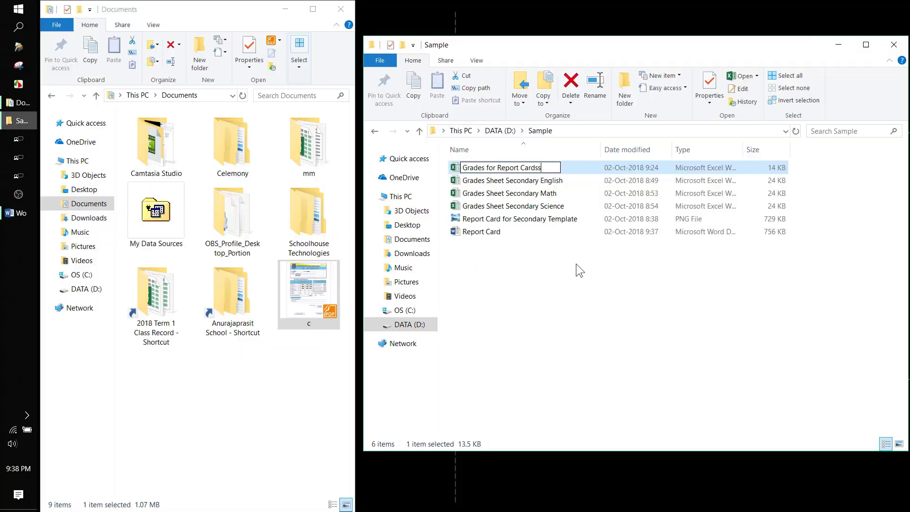
left_click(616, 100)
type("Ne")
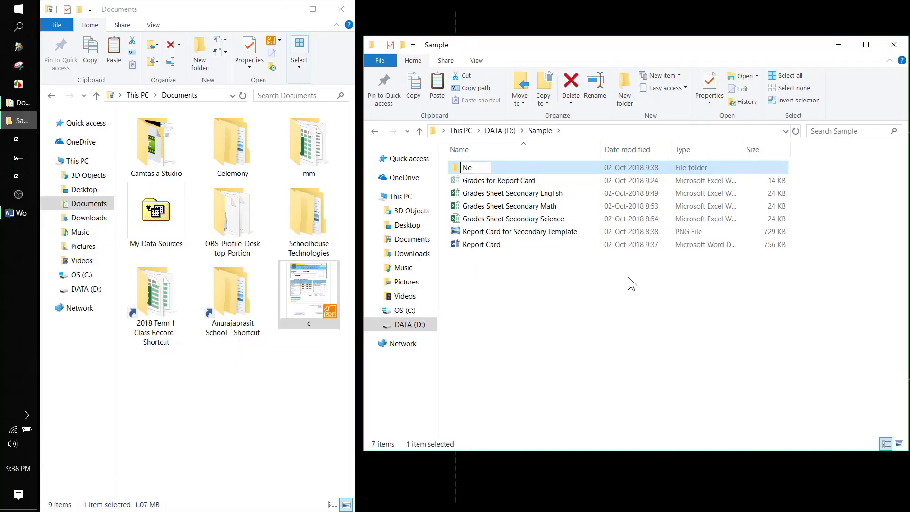
type("w")
key("Return")
key("Return")
key("BackSpace")
key("F2")
key("Return")
key("Return")
key("ctrl+v")
key("BackSpace")
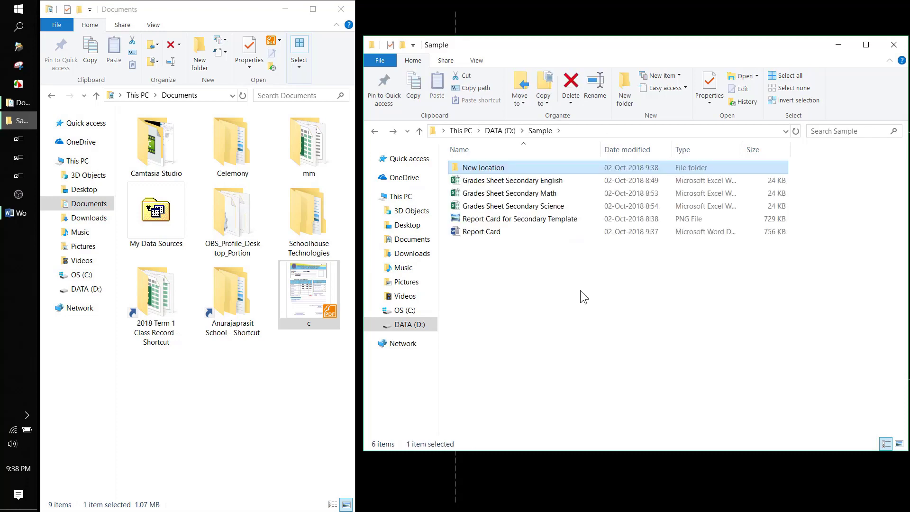
Open the Report Card Word document from the Sample folder and allow its SQL command to run
double_click(485, 236)
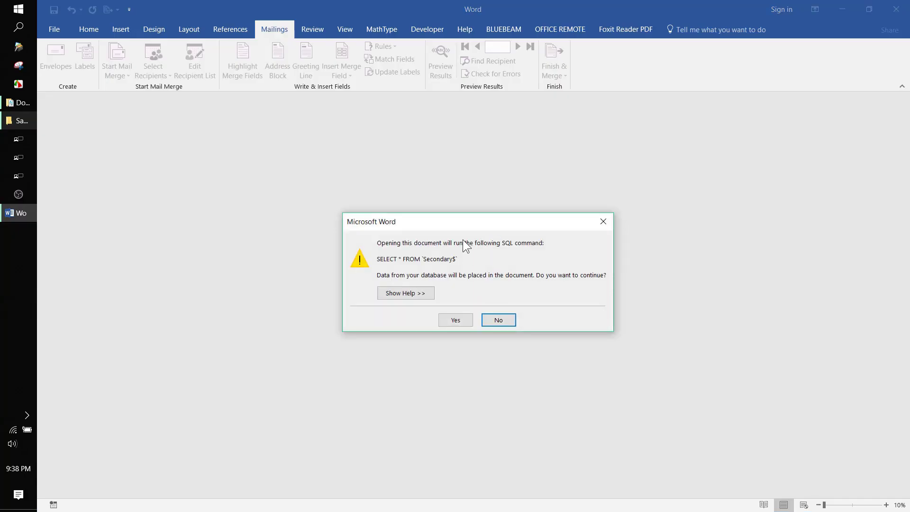
left_click(452, 321)
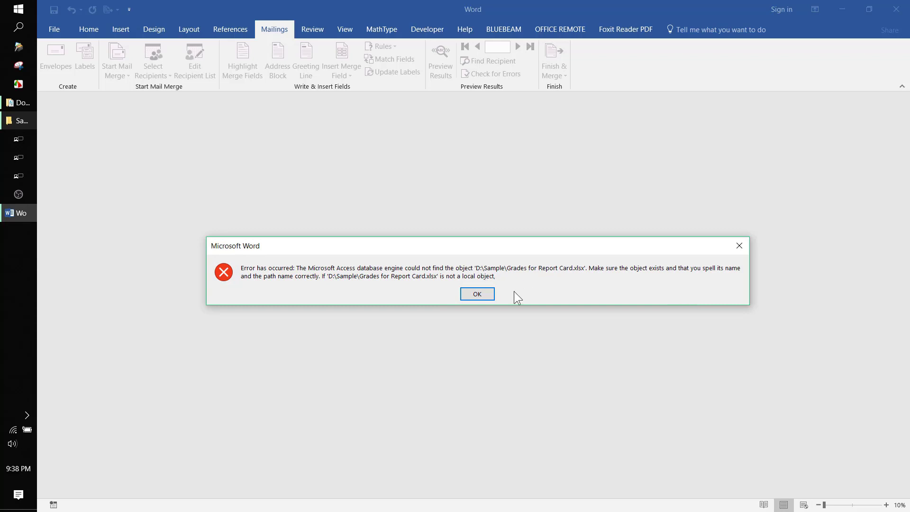
left_click(478, 295)
left_click(444, 379)
left_click(467, 296)
Relink the report card to the Grades for Report Card workbook in the New location folder, using the Secondary$ table, and close the document
left_click(439, 267)
left_click(138, 299)
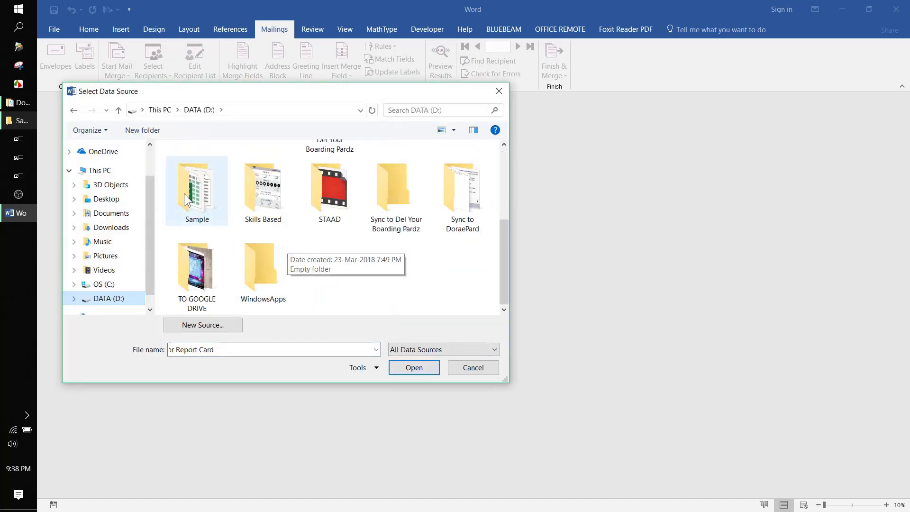
double_click(184, 194)
double_click(197, 203)
left_click(201, 166)
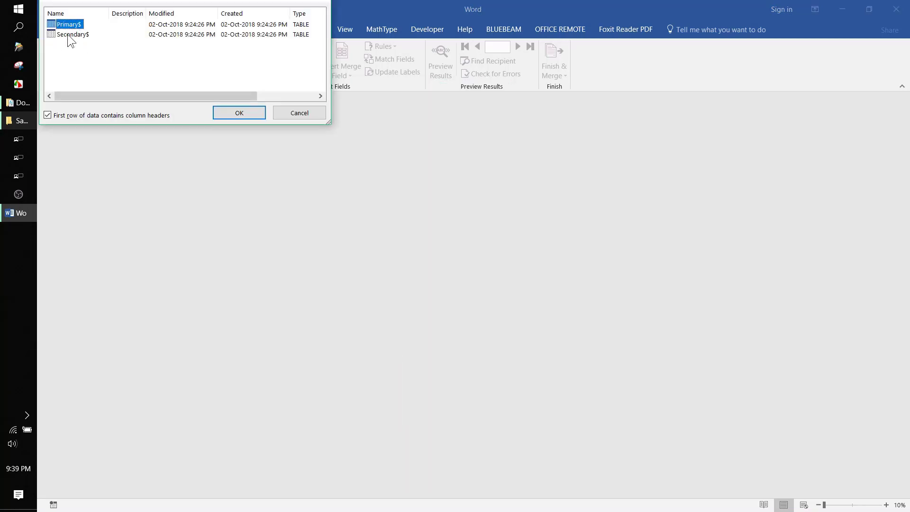
left_click(244, 113)
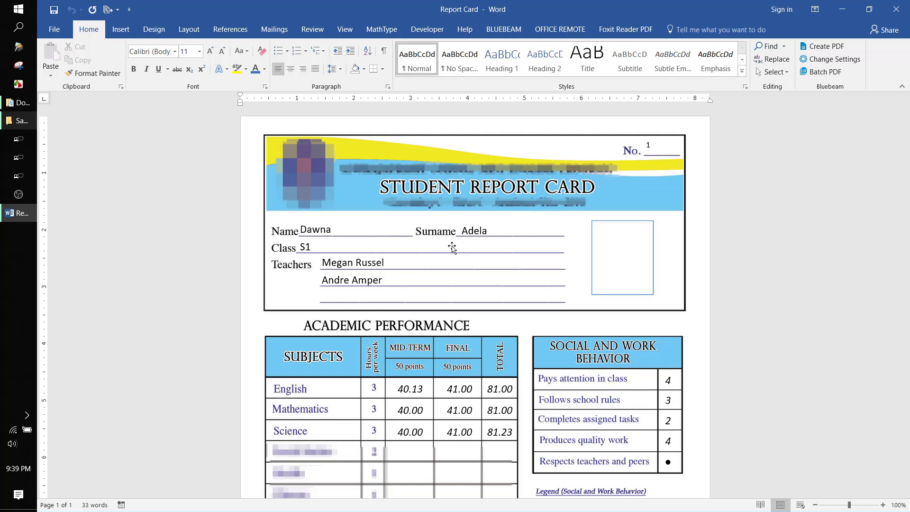
key("ctrl+w")
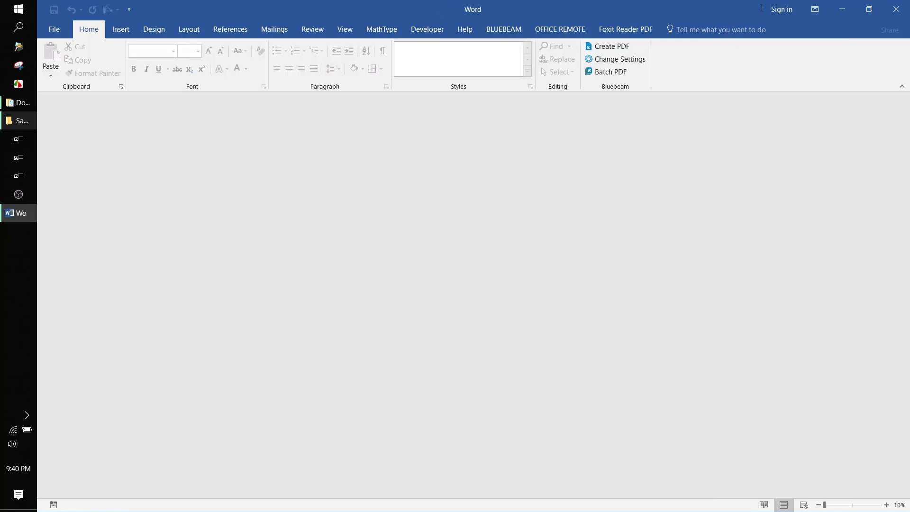
left_click(846, 14)
Create a Publisher document named Report Card in the Sample folder and open it
left_click(497, 276)
right_click(496, 276)
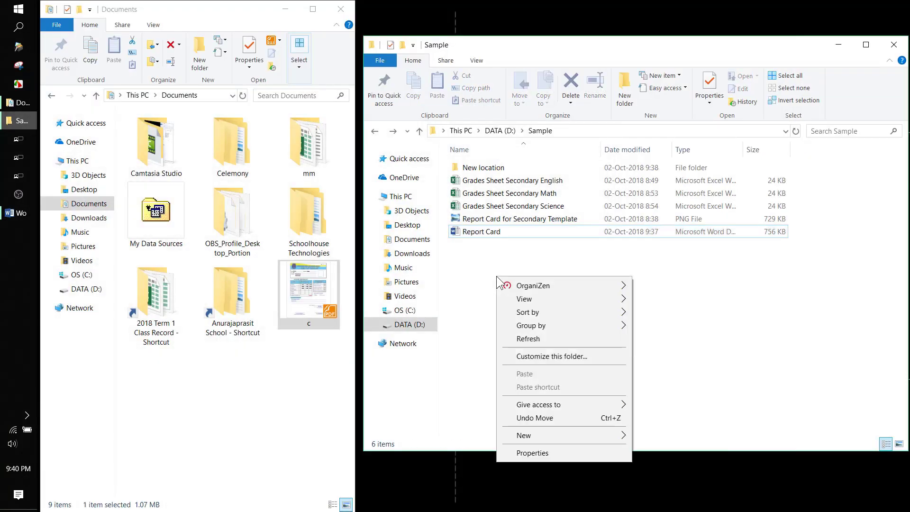
mouse_move(575, 434)
left_click(670, 377)
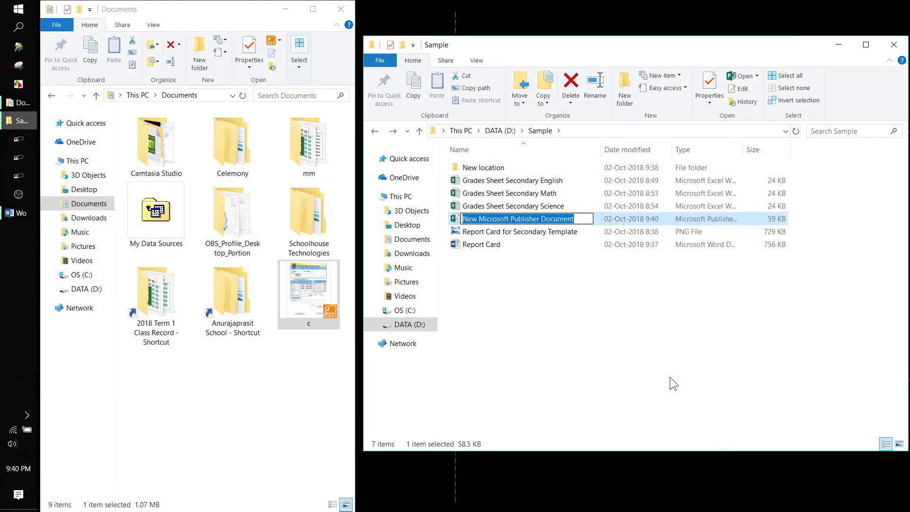
type("Report Card")
key("Return")
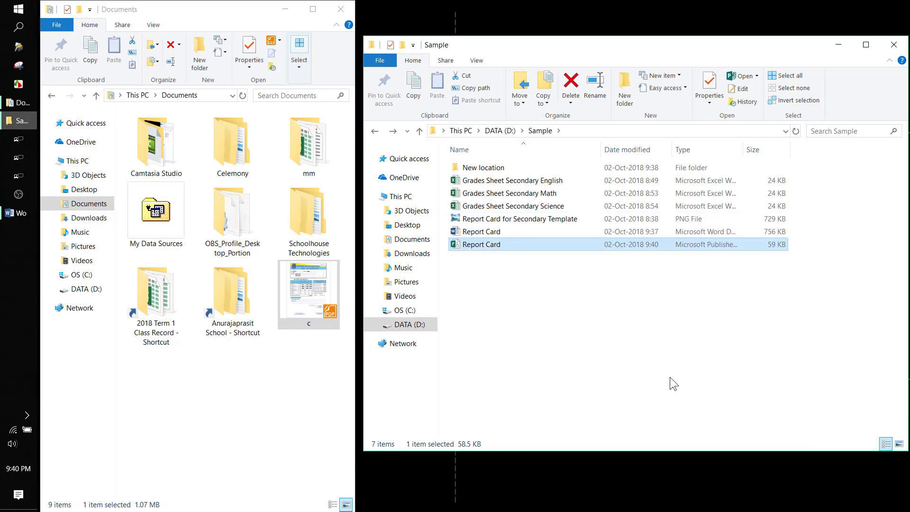
key("Return")
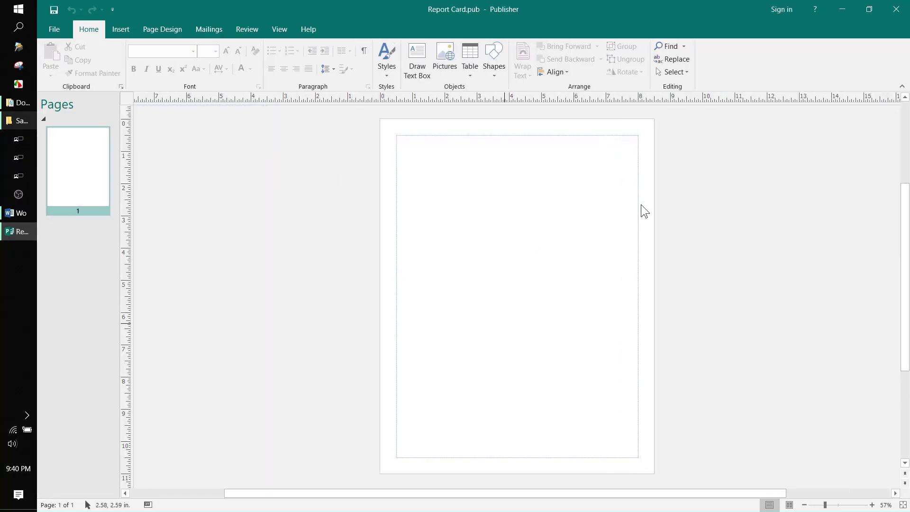
Check the ribbon customization options to see whether the Mailings commands are enabled
left_click(220, 34)
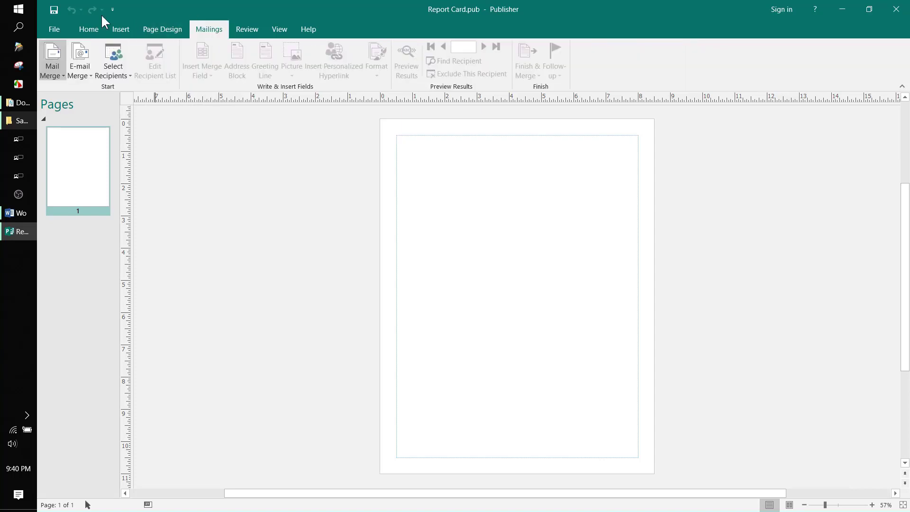
left_click(112, 9)
left_click(149, 171)
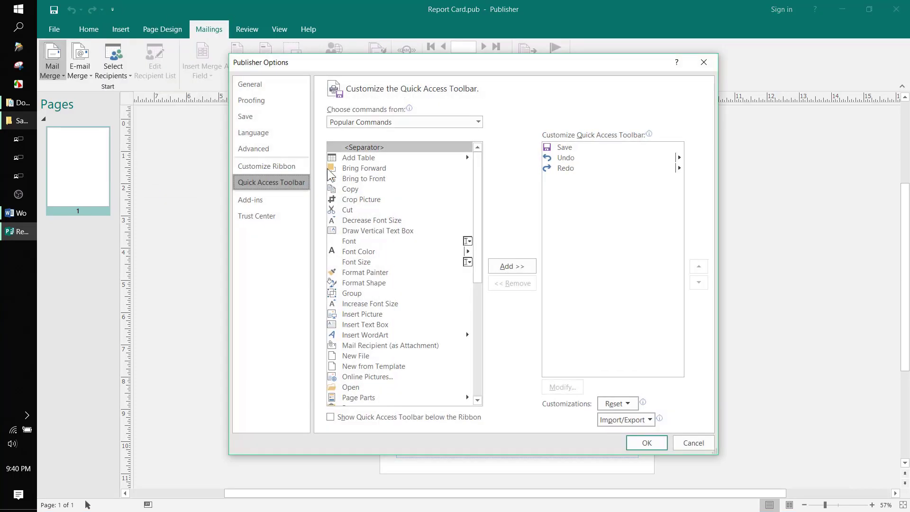
left_click(273, 169)
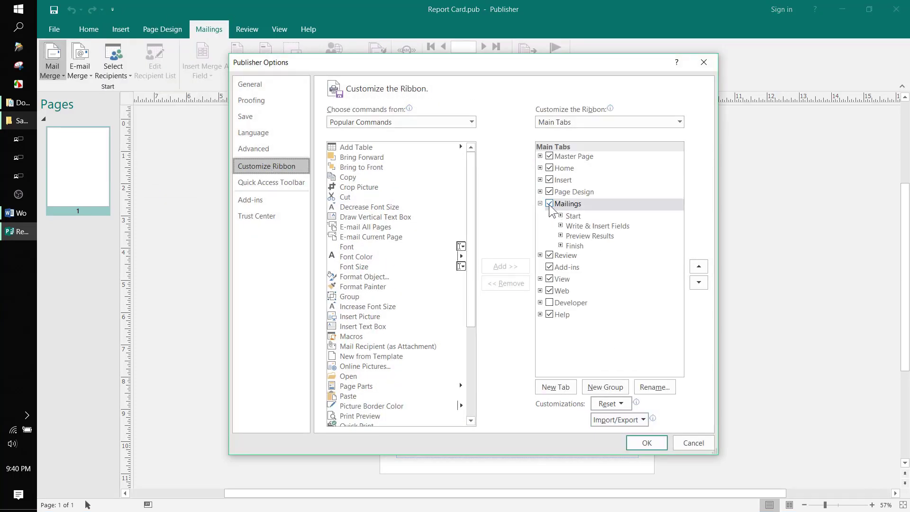
left_click(635, 443)
Draw a text box about 3.4 by 1.5 in. near the upper margin of the blank page
left_click(121, 30)
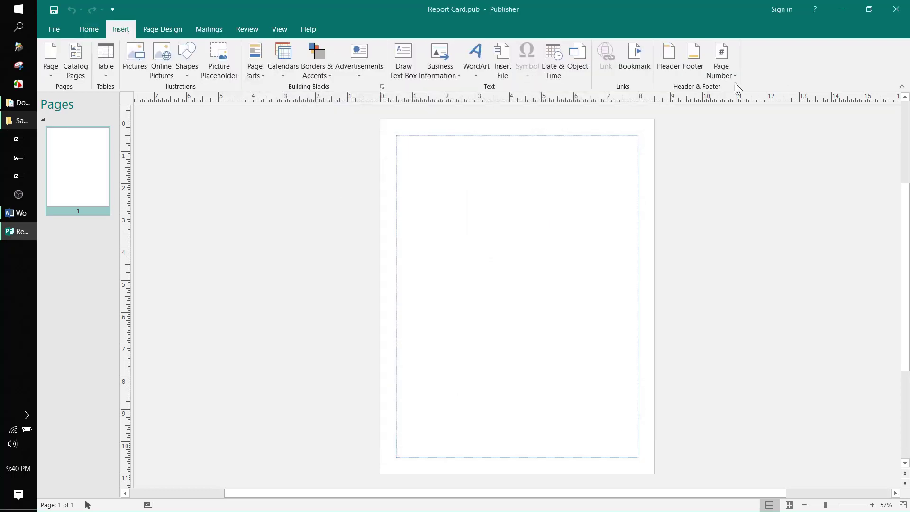
left_click(417, 76)
left_click_drag(520, 218, 403, 162)
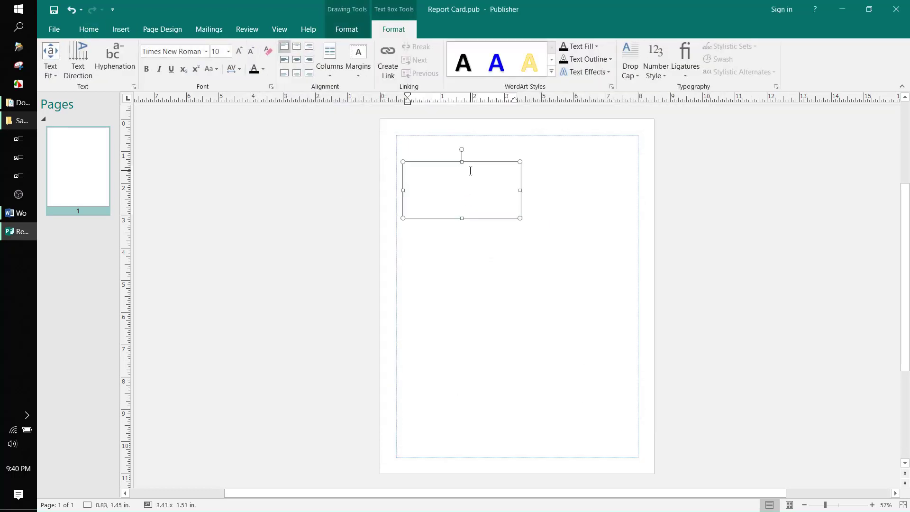
Connect the publication to the Grades for Report Card workbook in D:\Sample\New location, using the Secondary$ table with all recipients included
left_click(209, 30)
left_click(116, 66)
left_click(132, 100)
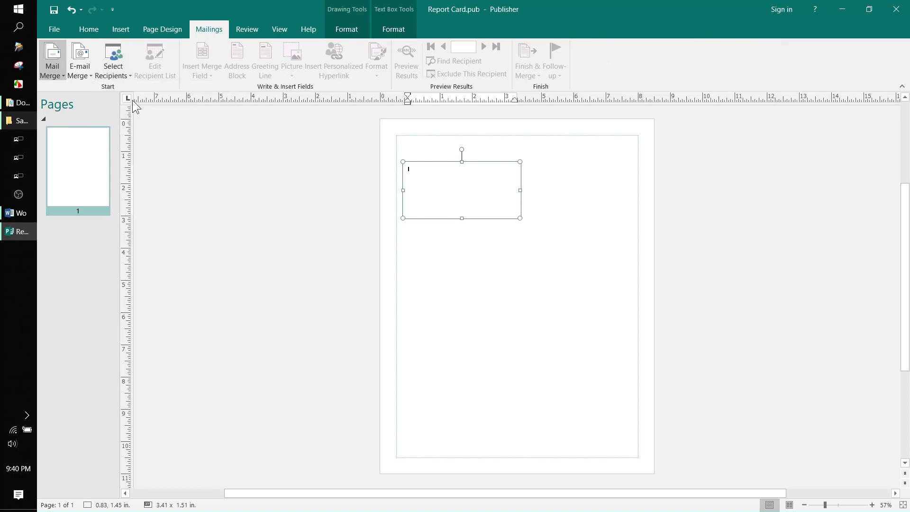
left_click(87, 217)
scroll(232, 166, "down", 5)
double_click(172, 121)
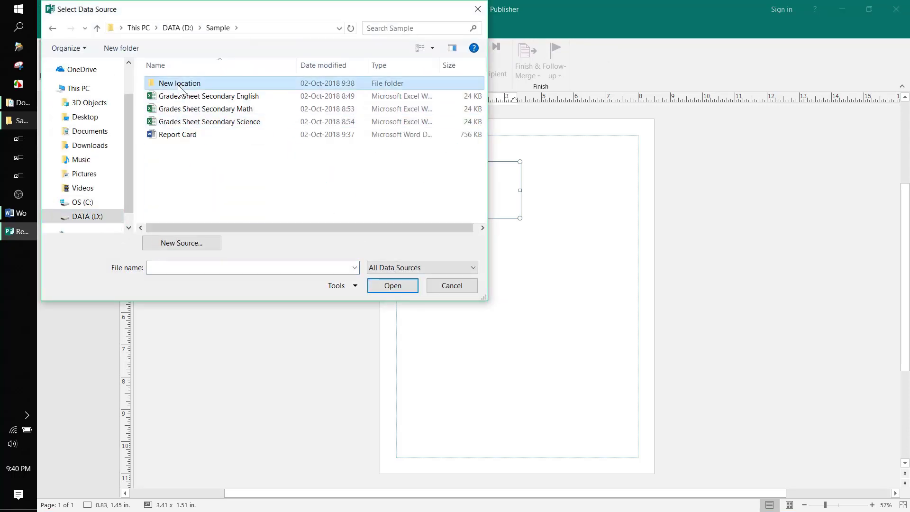
double_click(178, 84)
left_click(178, 85)
left_click(393, 285)
left_click(361, 226)
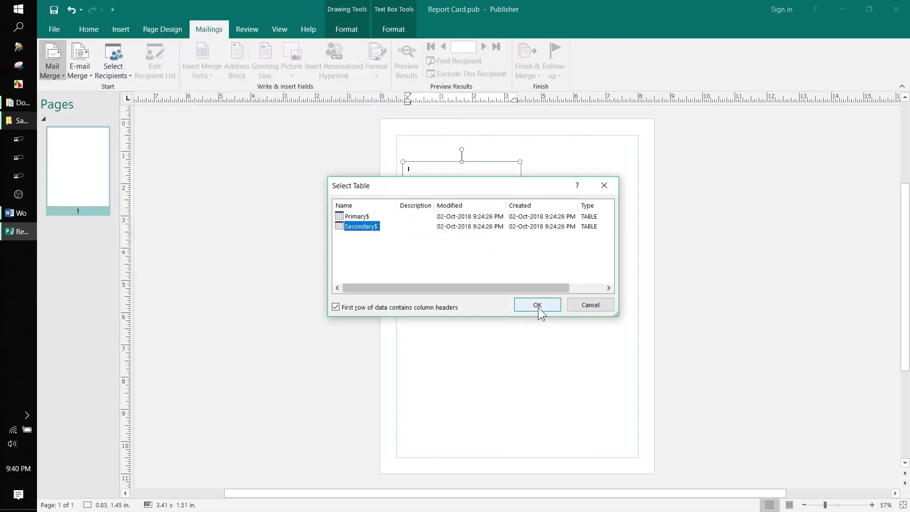
left_click(537, 305)
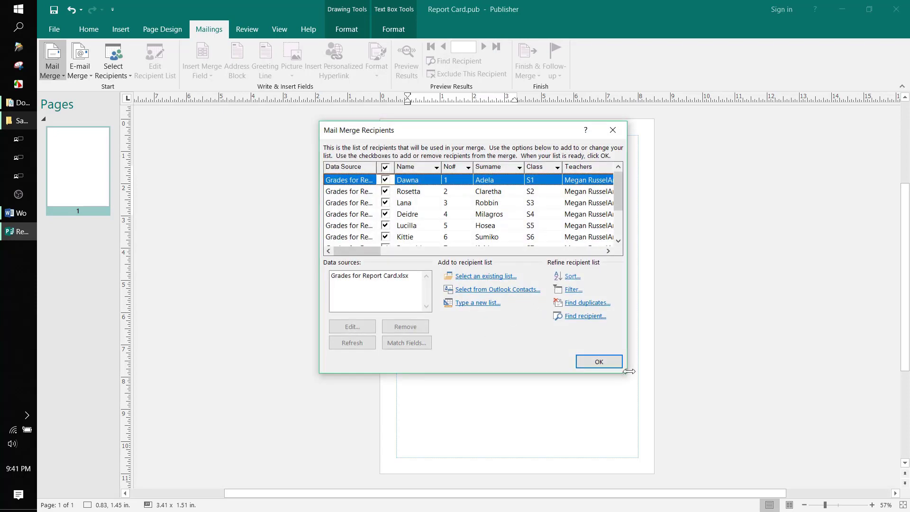
left_click(591, 361)
Insert the No#, Name and Surname merge fields on separate lines in the text box
left_click(88, 30)
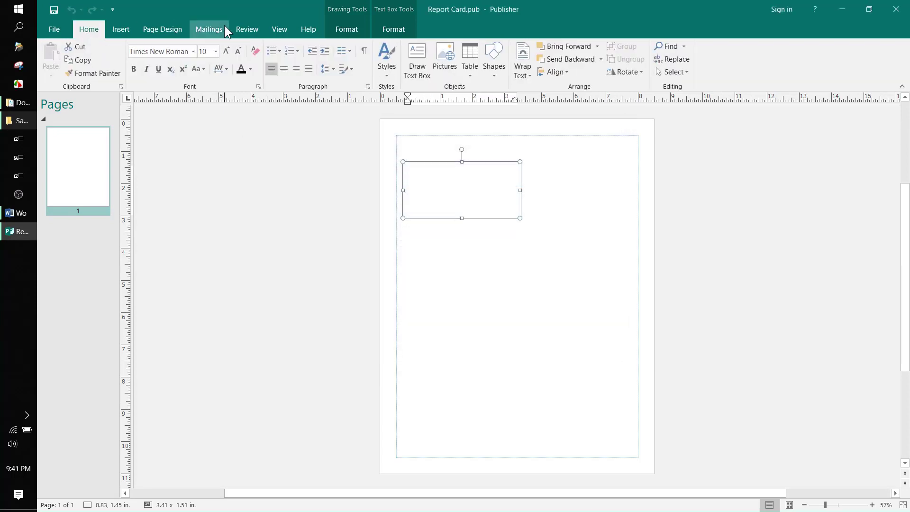
left_click(221, 27)
left_click(212, 77)
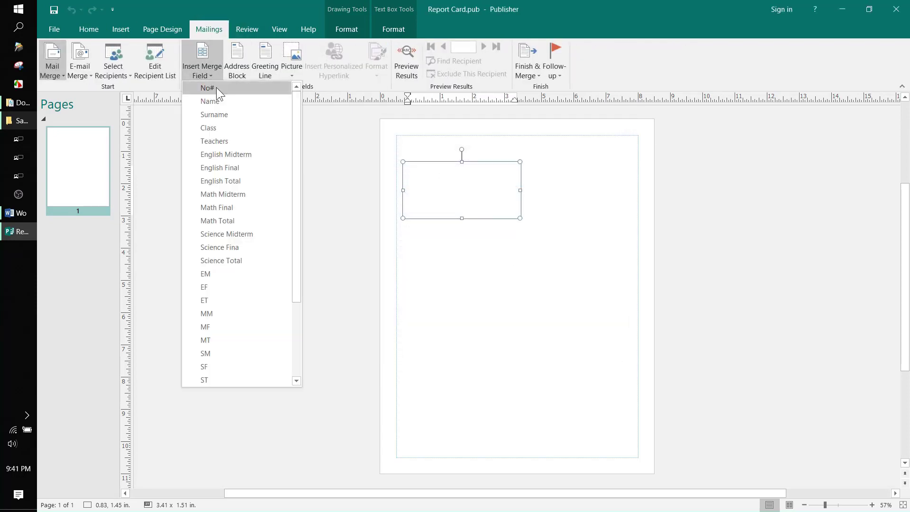
left_click(216, 88)
key("Return")
left_click(206, 64)
left_click(212, 100)
key("Return")
left_click(205, 66)
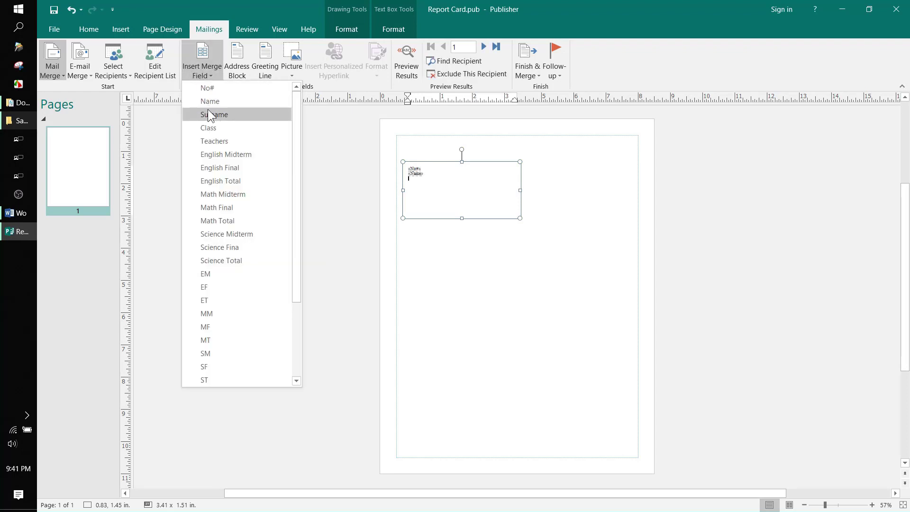
left_click(209, 115)
key("Return")
Insert the Teachers merge field, followed on the next line by the Comments and Teacher's Name fields
left_click(203, 72)
left_click(214, 140)
key("Return")
left_click(203, 72)
scroll(244, 325, "down", 5)
left_click(208, 365)
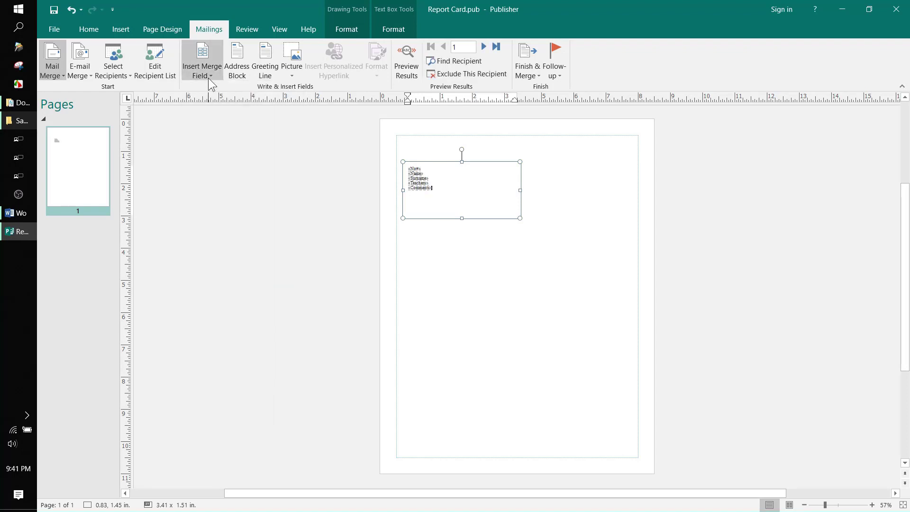
left_click(211, 77)
left_click(223, 375)
Set the font size of all merge fields to 18 and enlarge the text box to about 6.5 by 3.75 in
key("ctrl+a")
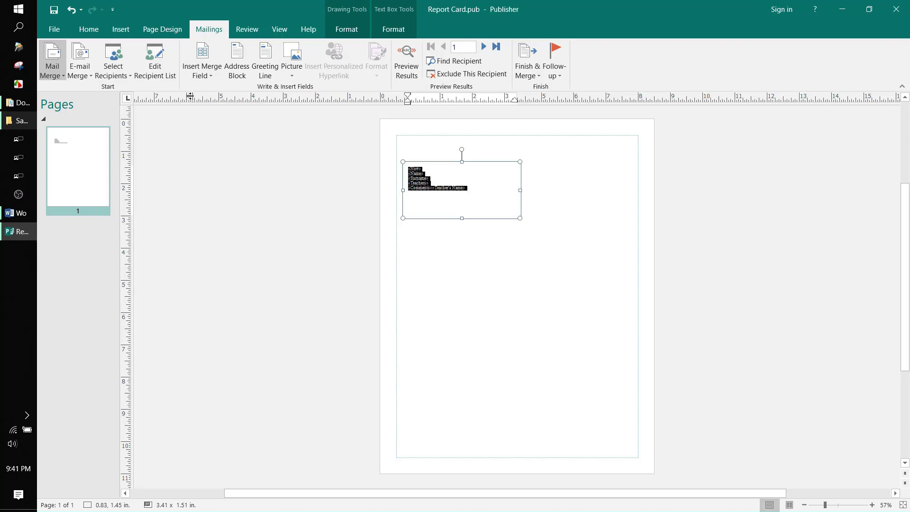
left_click(89, 30)
left_click(227, 51)
left_click(227, 51)
left_click(227, 51)
left_click(227, 51)
left_click(227, 51)
left_click(609, 278)
left_click_drag(608, 278, 617, 287)
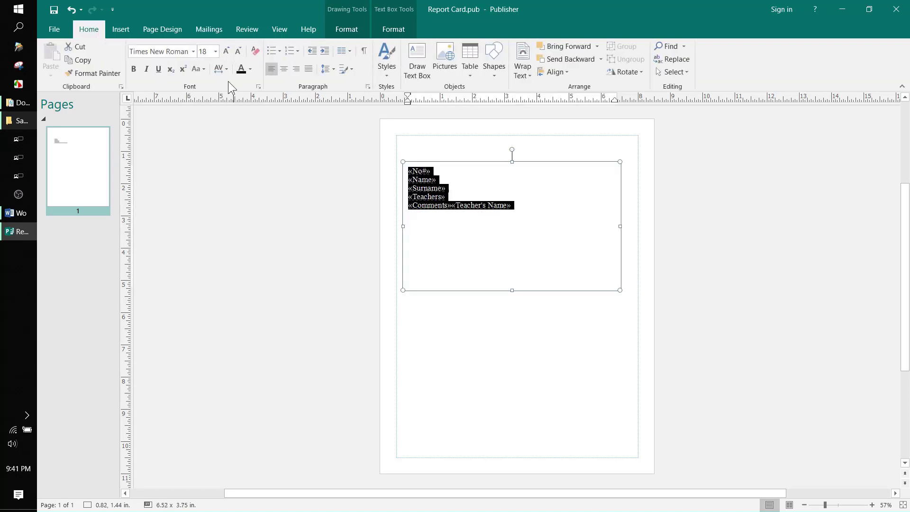
Move the Teacher's Name field to its own line and add blank lines between the merge fields above it
left_click(456, 209)
key("Left")
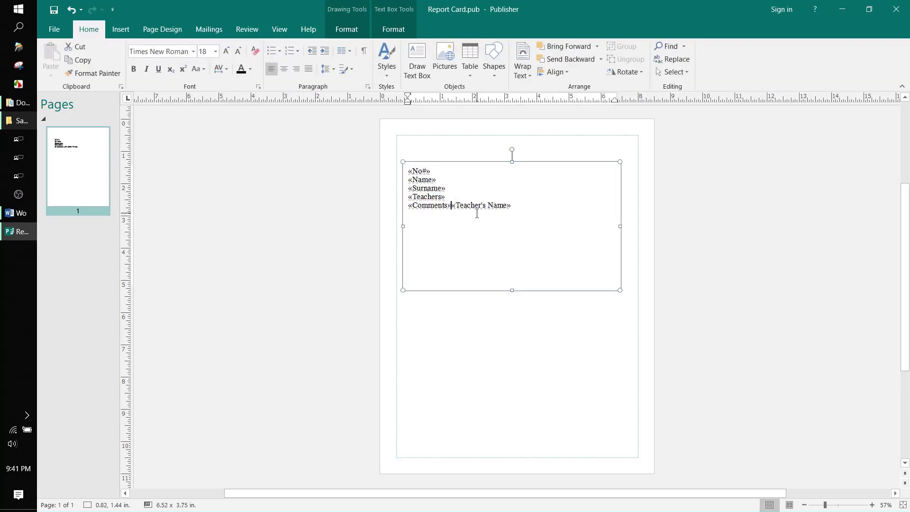
key("Return")
left_click(467, 196)
key("Return")
key("Return")
left_click(453, 181)
key("Return")
left_click(450, 198)
key("Return")
left_click(441, 173)
key("Return")
Format the Surname merge field as bold, italic and underlined
left_click_drag(450, 206, 407, 208)
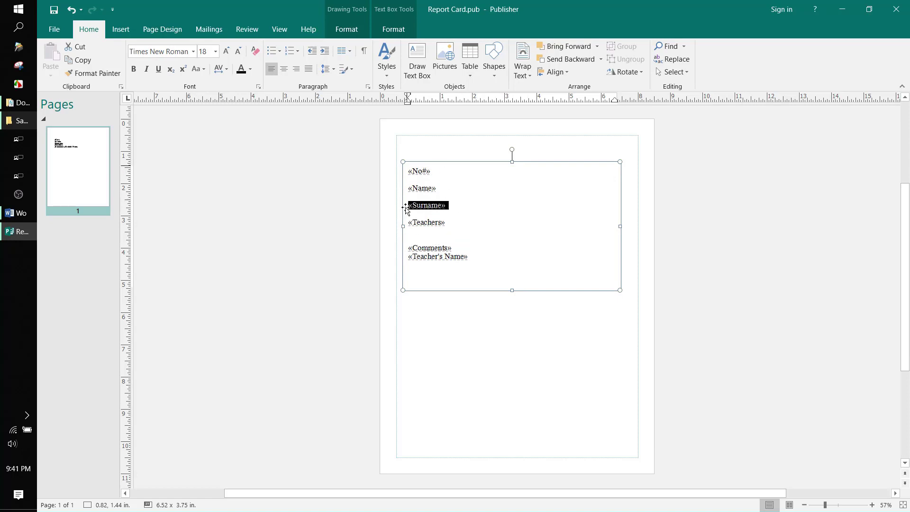
left_click(133, 71)
left_click(146, 69)
Add a blank line below the Comments merge field and colour the field blue
left_click(473, 251)
key("Return")
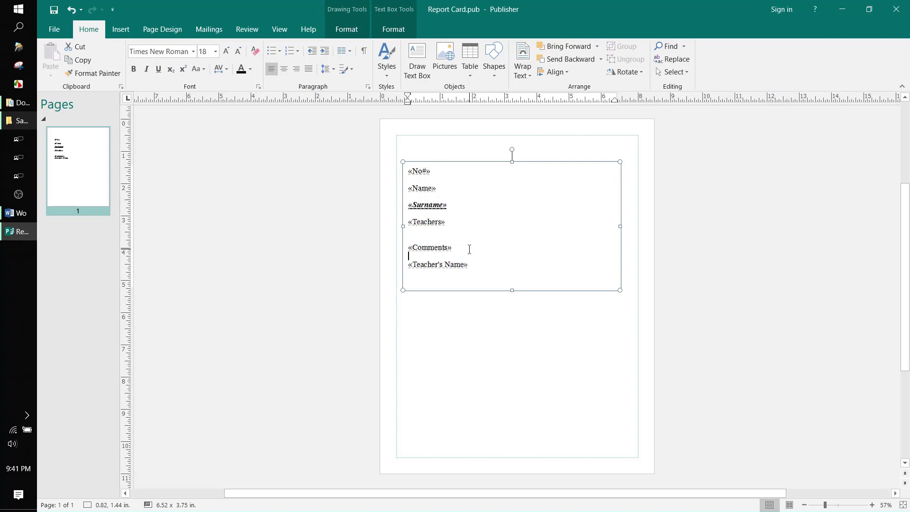
left_click_drag(470, 248, 406, 247)
left_click(250, 69)
left_click(265, 133)
Set the font size of the No# merge field to 26
left_click_drag(446, 171, 407, 172)
left_click(227, 51)
left_click(226, 51)
left_click(227, 52)
left_click(226, 51)
left_click(440, 179)
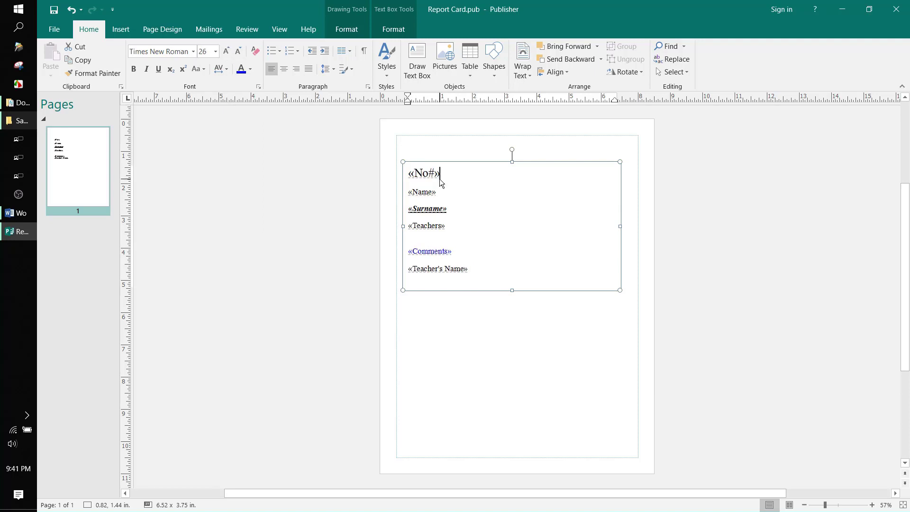
Preview the merge results and extend the text box downward to about 7 in. tall
left_click(209, 29)
left_click(406, 61)
left_click_drag(501, 378, 501, 390)
left_click(469, 277)
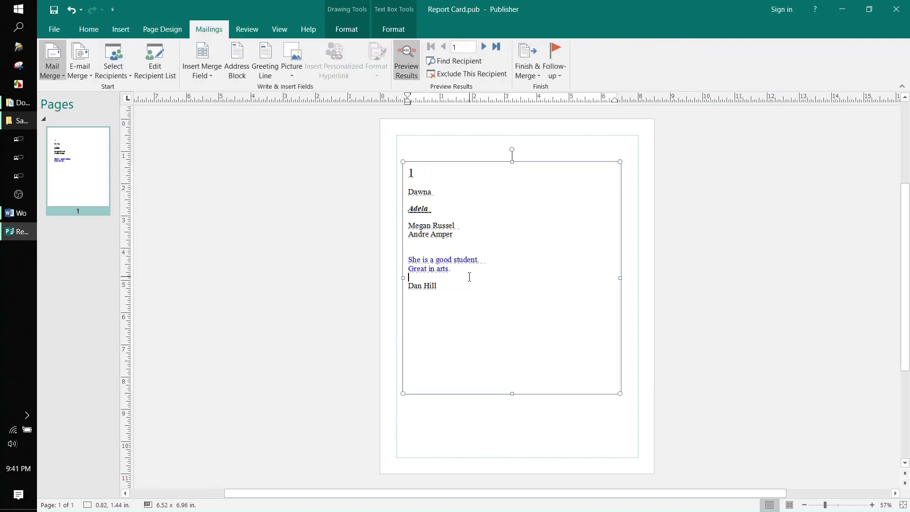
Inspect the formatted Comments and Surname merge fields in the first record's preview
left_click(719, 306)
left_click(425, 261)
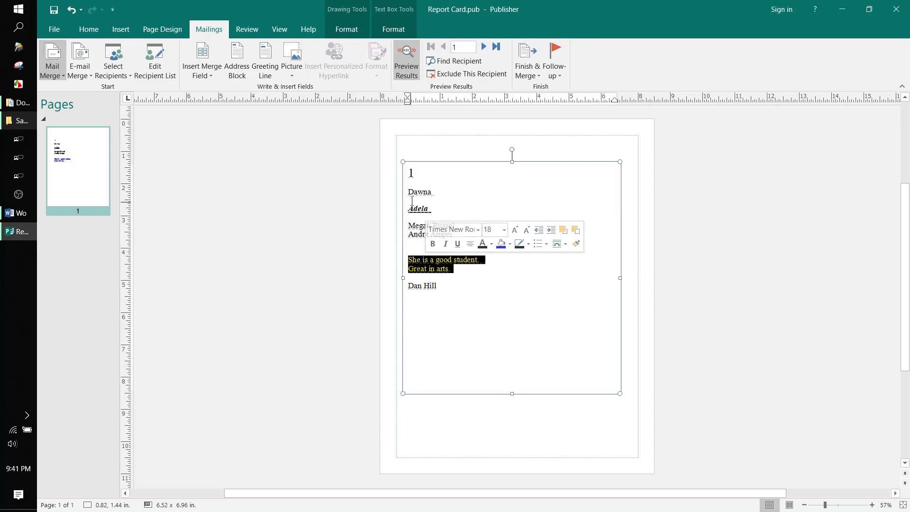
left_click(416, 208)
left_click(443, 212)
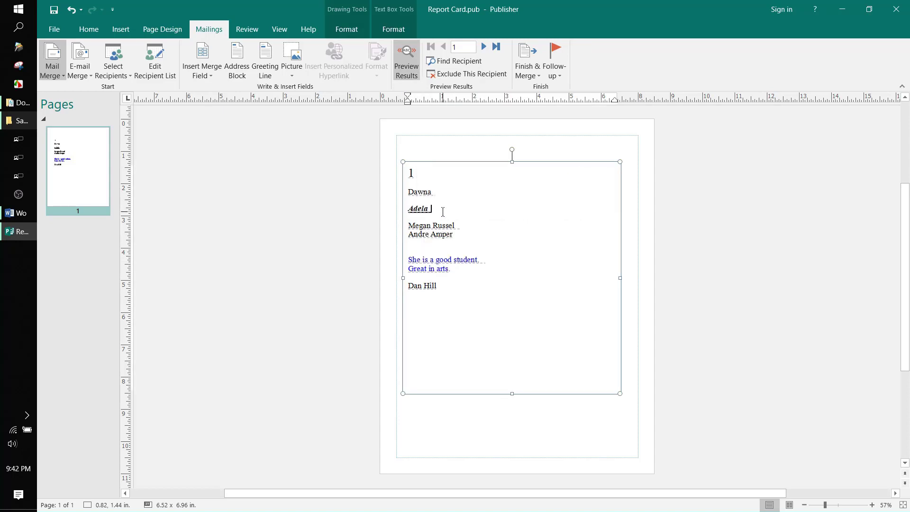
Page forward through the previewed merge records past record 7 and bring up the options for finishing the merge
left_click(485, 47)
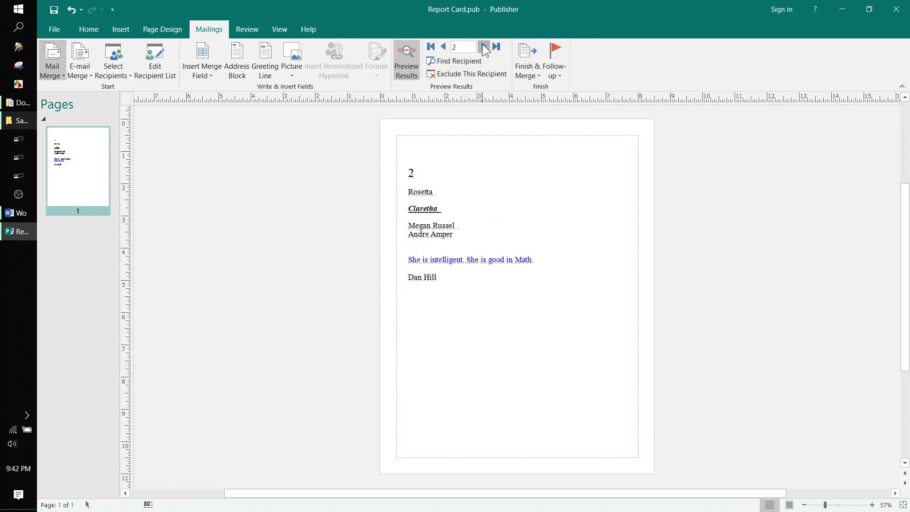
left_click(484, 48)
left_click(485, 48)
left_click(484, 47)
left_click(484, 48)
left_click(485, 47)
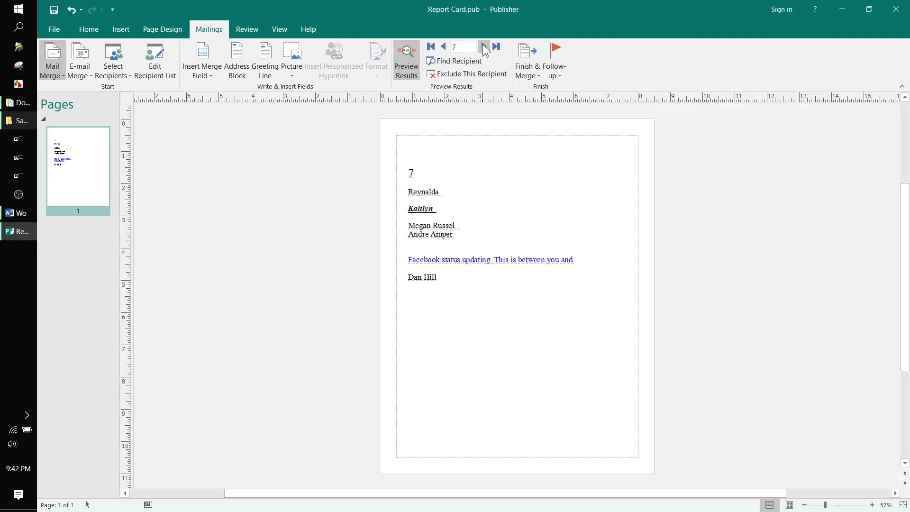
left_click(485, 48)
left_click(539, 75)
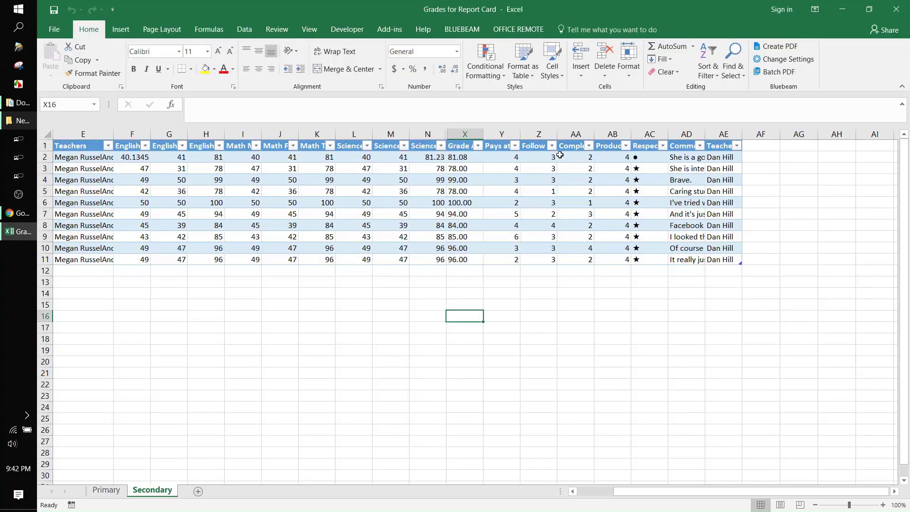
In Excel, examine the Secondary sheet's data table from the student numbers and names through to the grades and comments
left_click(224, 253)
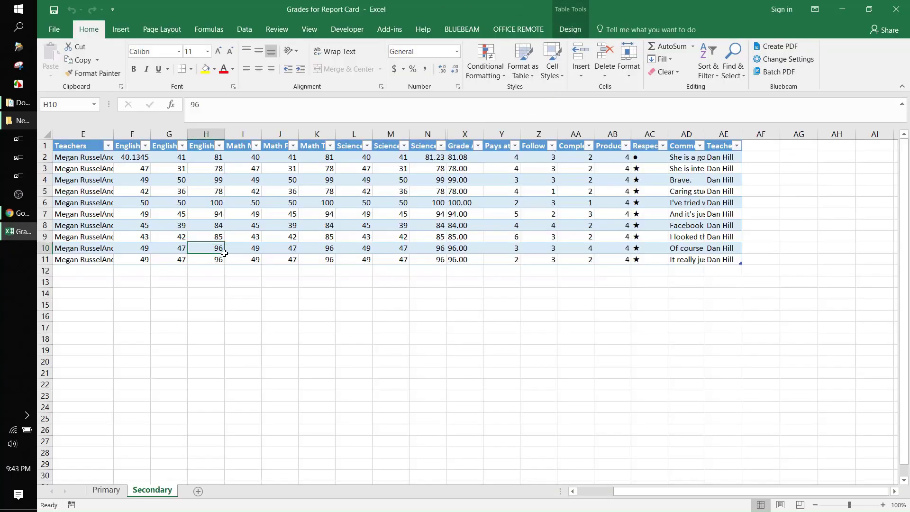
left_click(240, 256)
left_click_drag(82, 147, 697, 261)
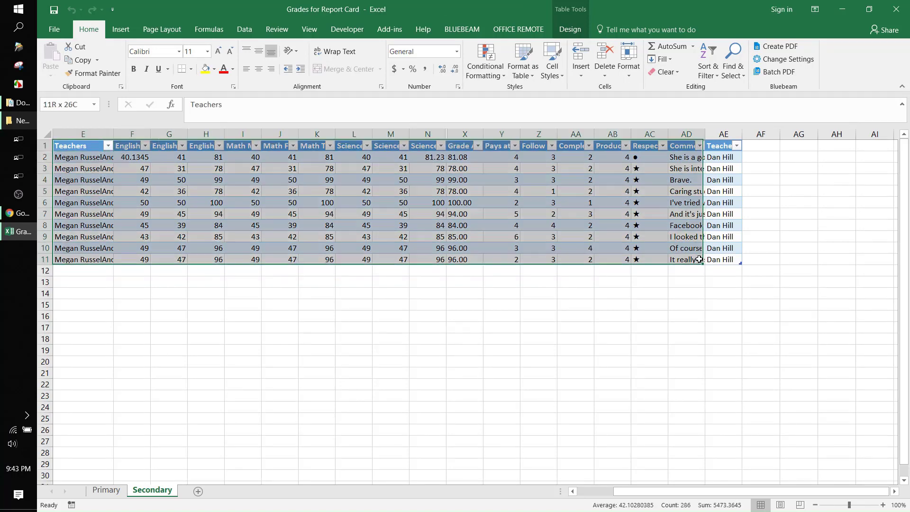
left_click(743, 262)
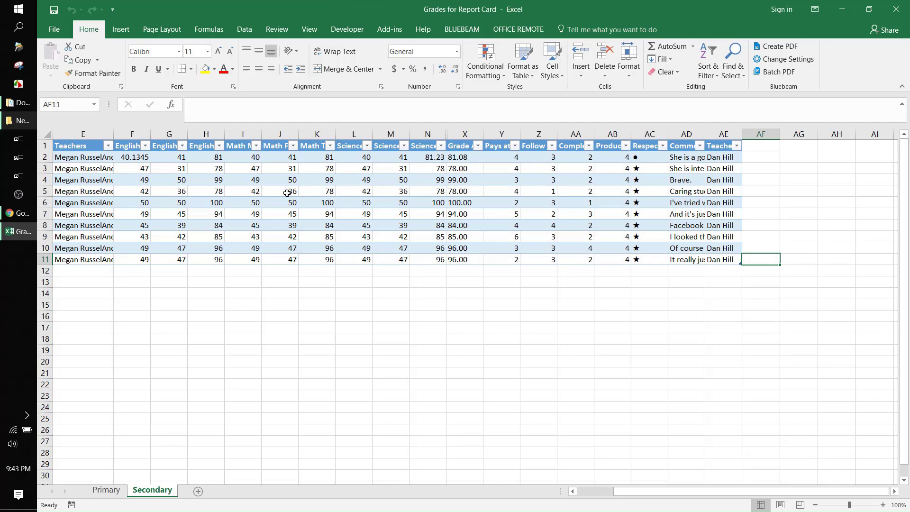
left_click_drag(71, 157, 125, 259)
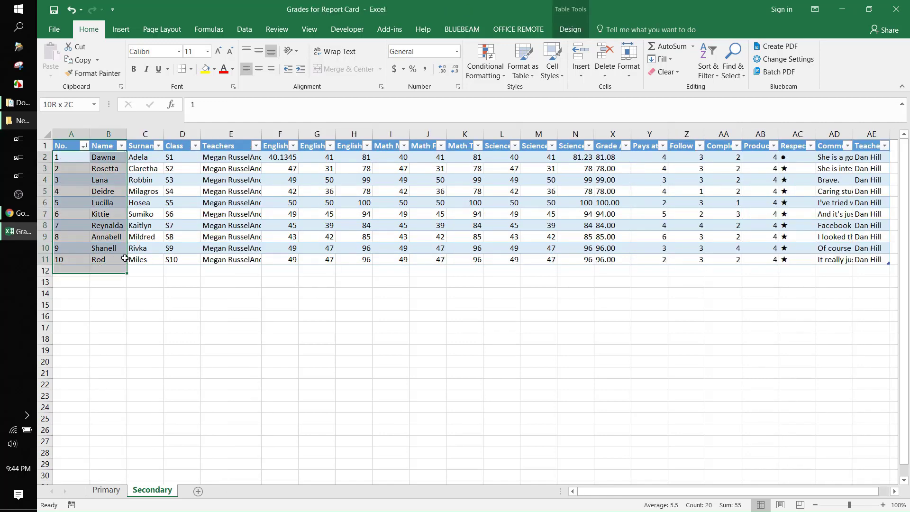
left_click_drag(145, 259, 835, 259)
left_click(218, 191)
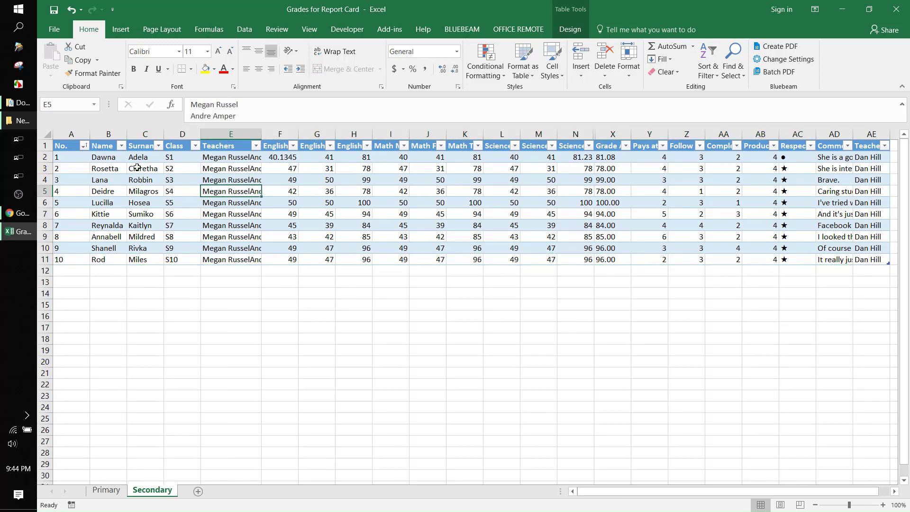
left_click(73, 151)
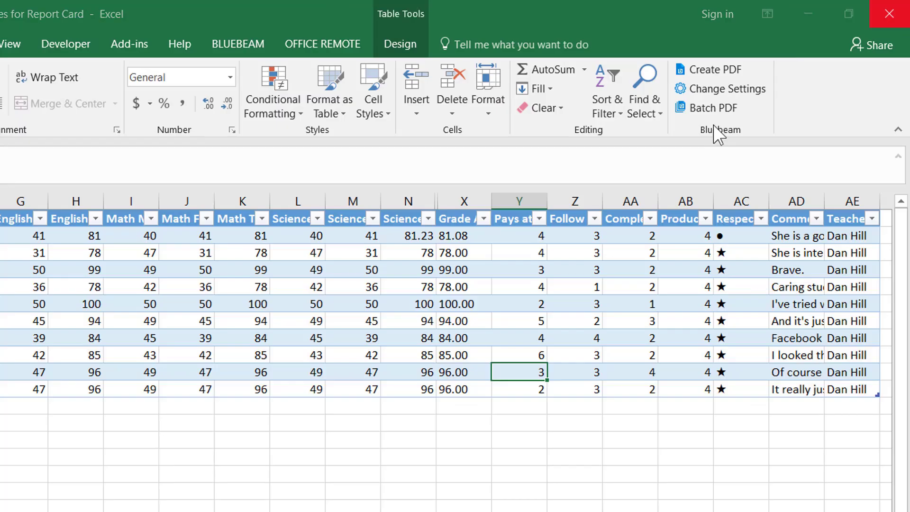
Close the Grades for Report Card workbook, saving its changes
key("alt+F4")
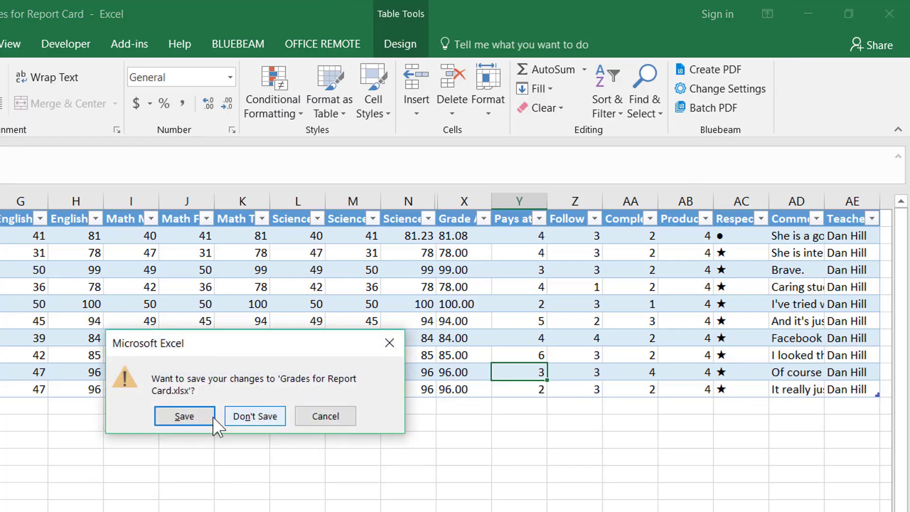
left_click(425, 277)
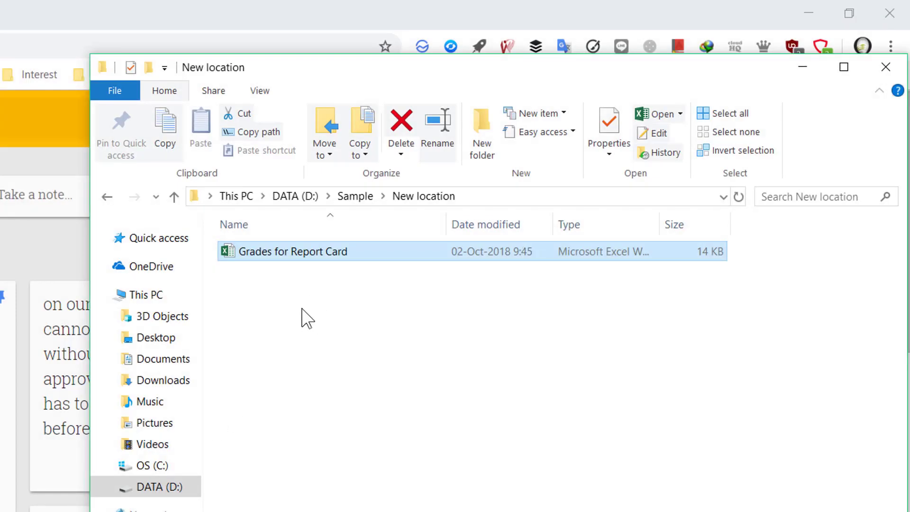
In File Explorer, go up from New location to the Sample folder and select the Report Card Word document
left_click(240, 264)
left_click(346, 199)
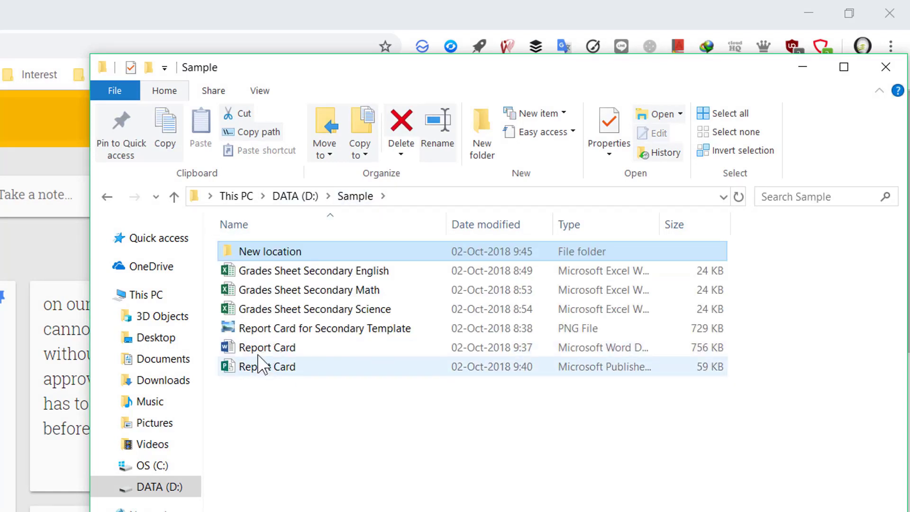
left_click(258, 348)
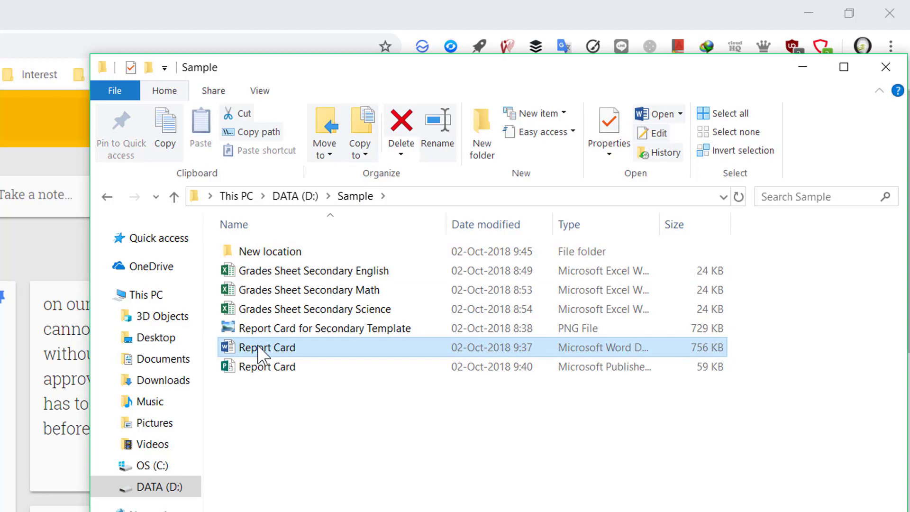